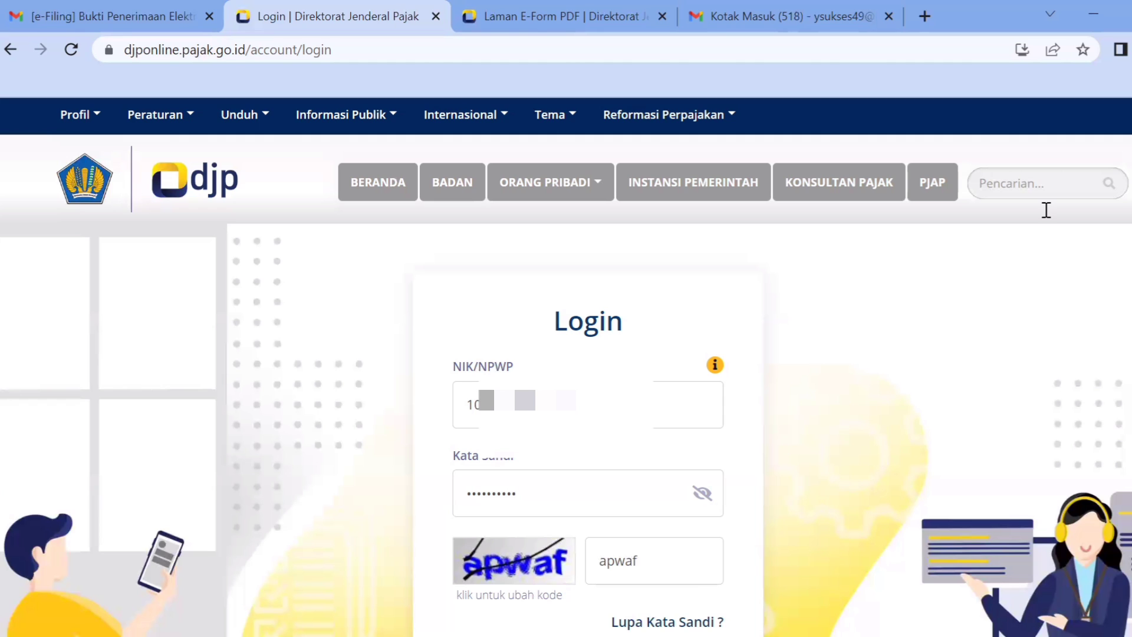
Log in to the tax account with the filled-in credentials and open e-Form PDF from the Lapor services.
scroll(566, 370, "down", 1)
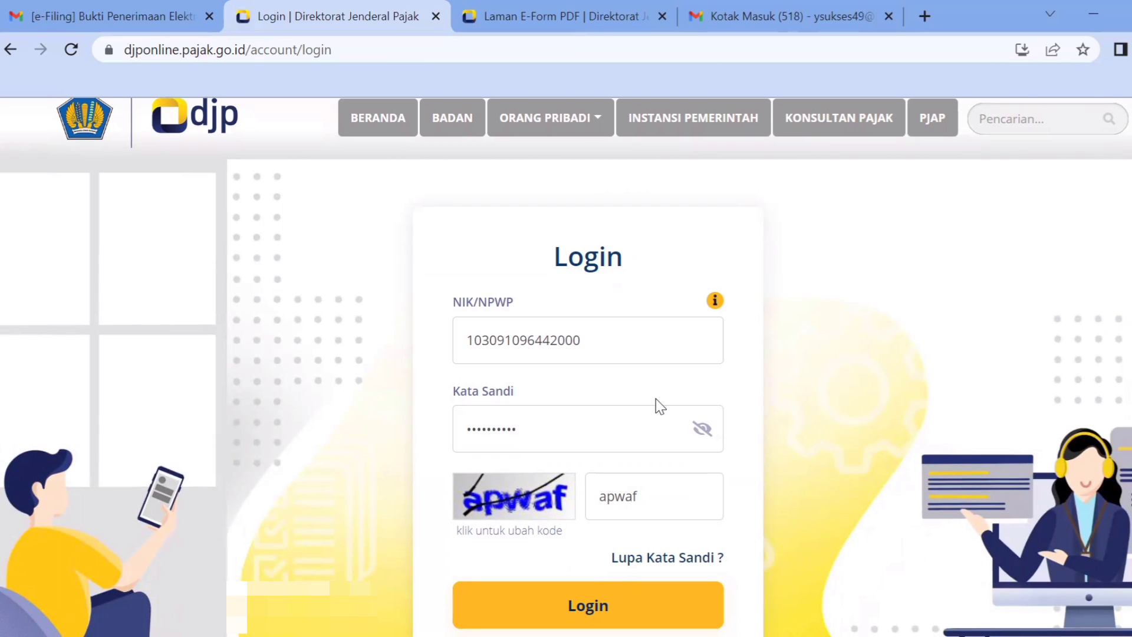
left_click(572, 600)
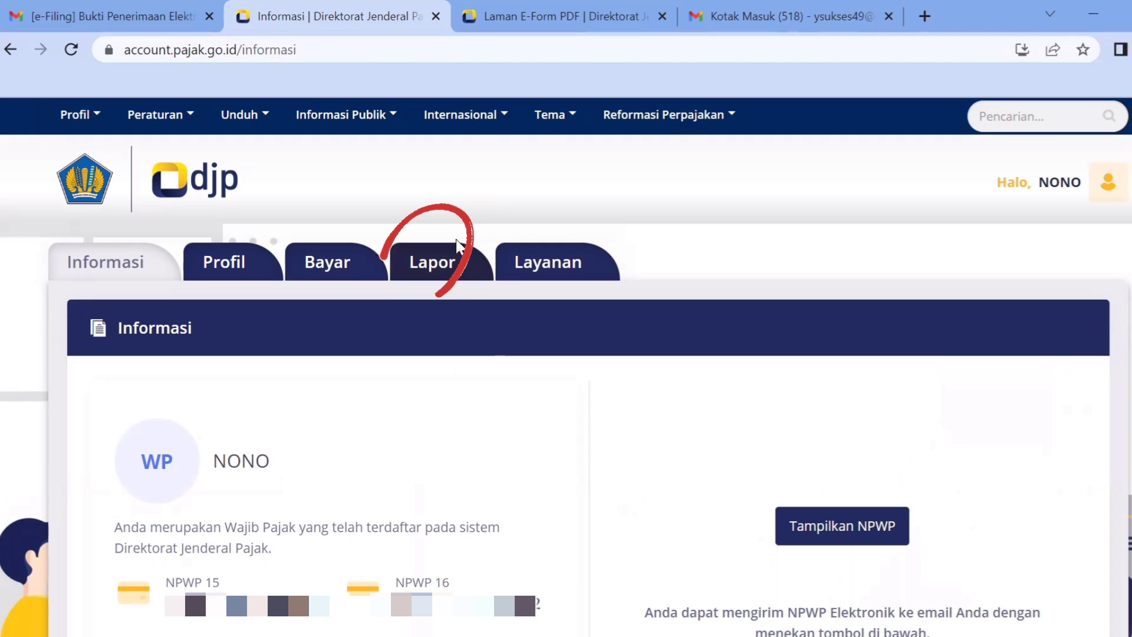
left_click(432, 265)
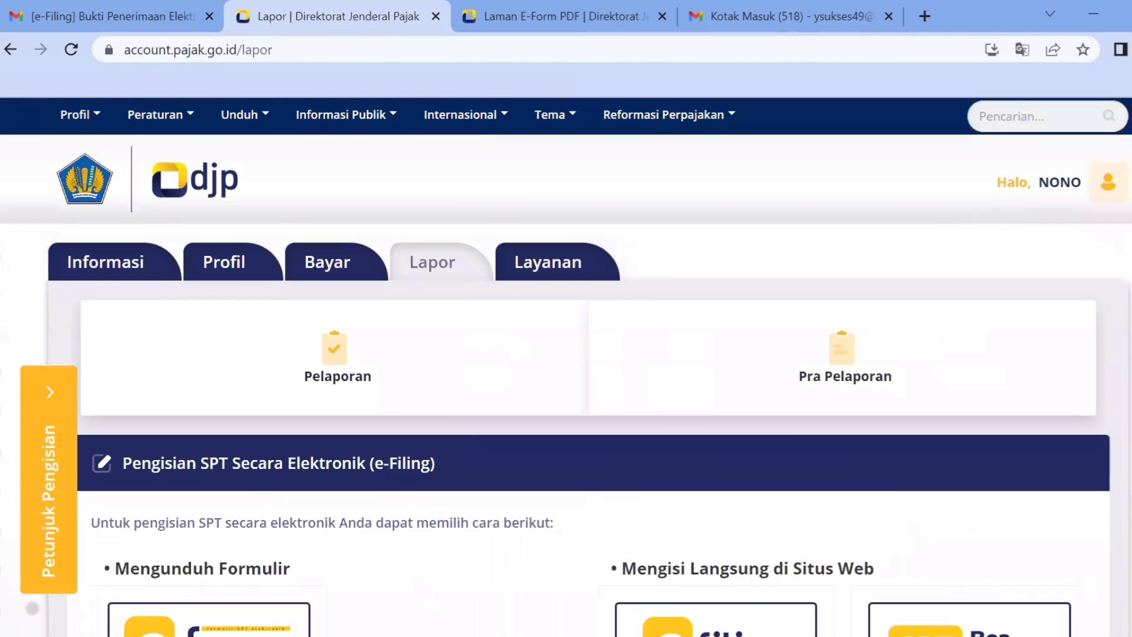
scroll(506, 240, "down", 3)
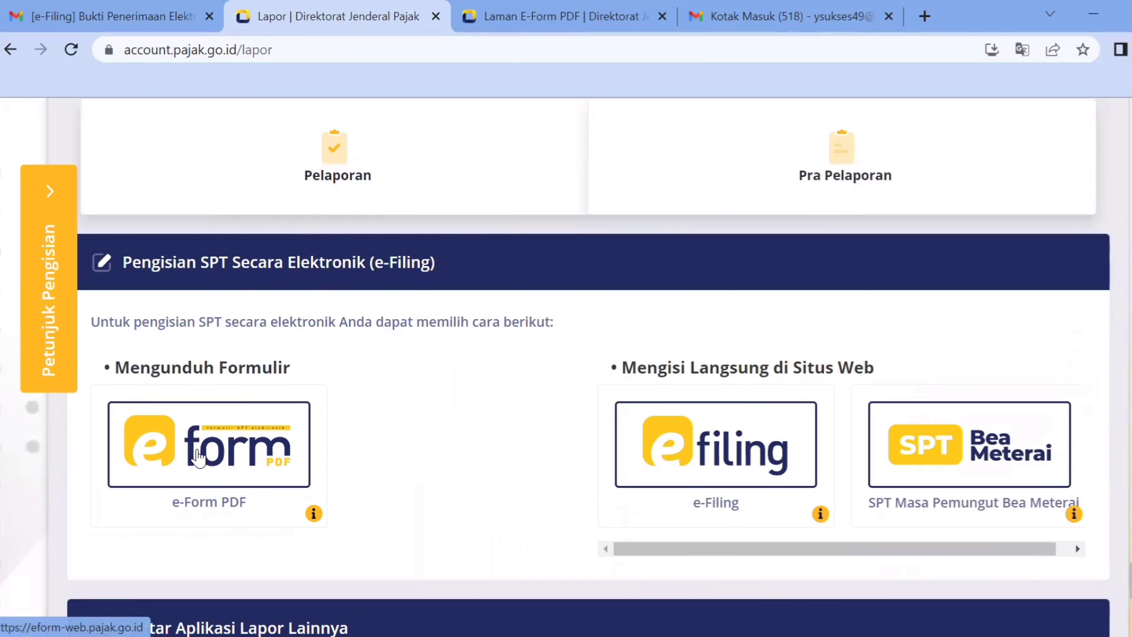
left_click(198, 457)
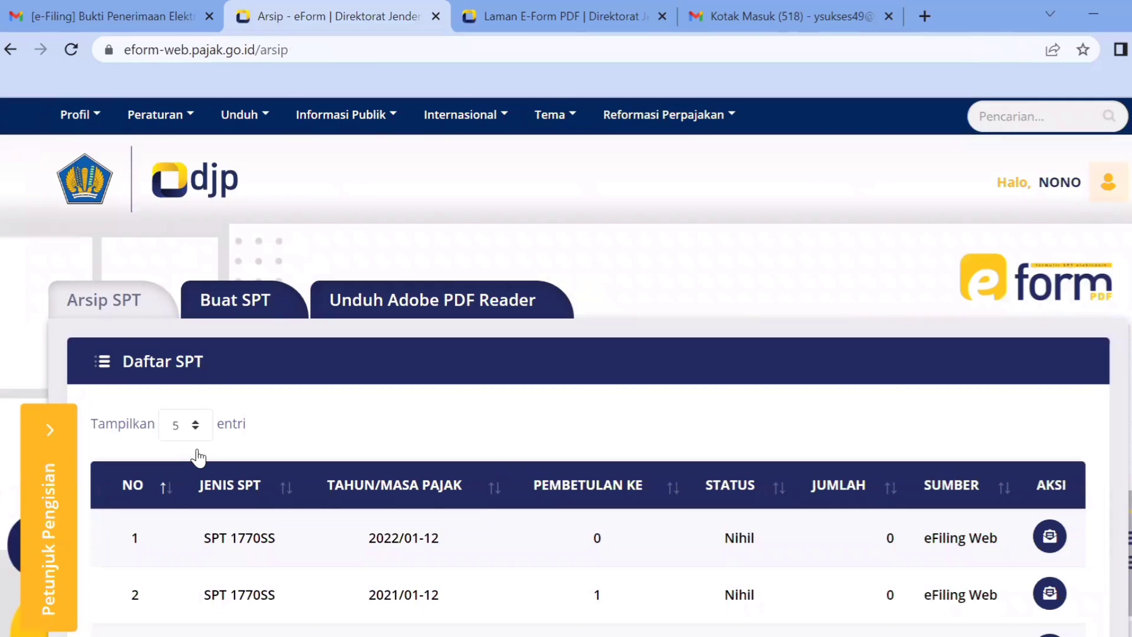
Start a new SPT, answer Ya to running a business or freelance work, and open the Formulir 1770 e-Form request.
left_click(246, 303)
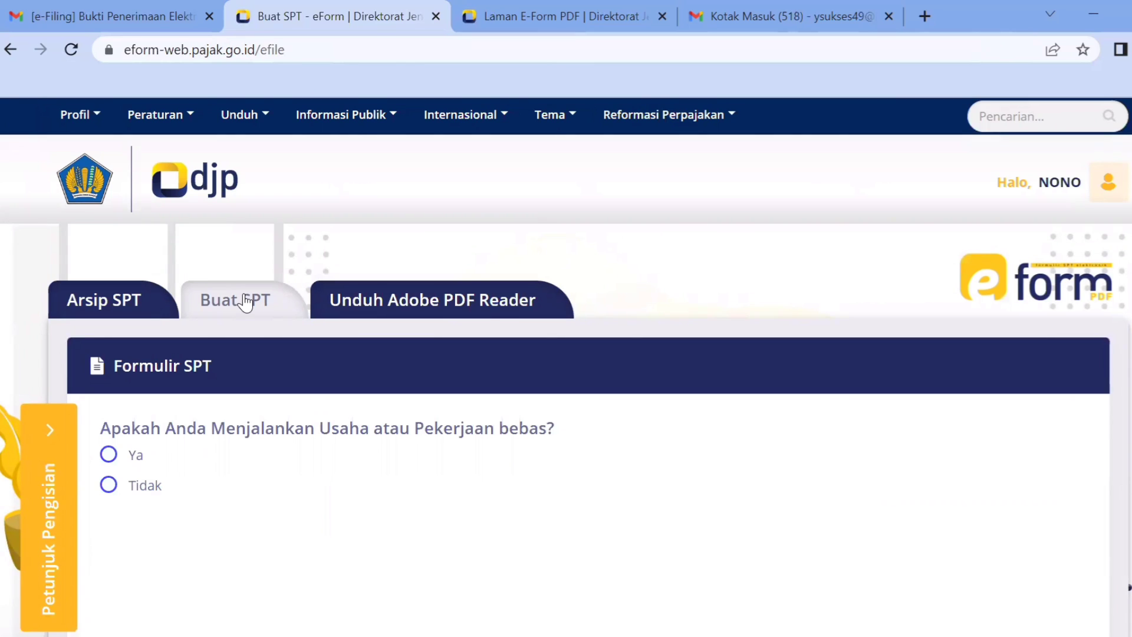
left_click(104, 457)
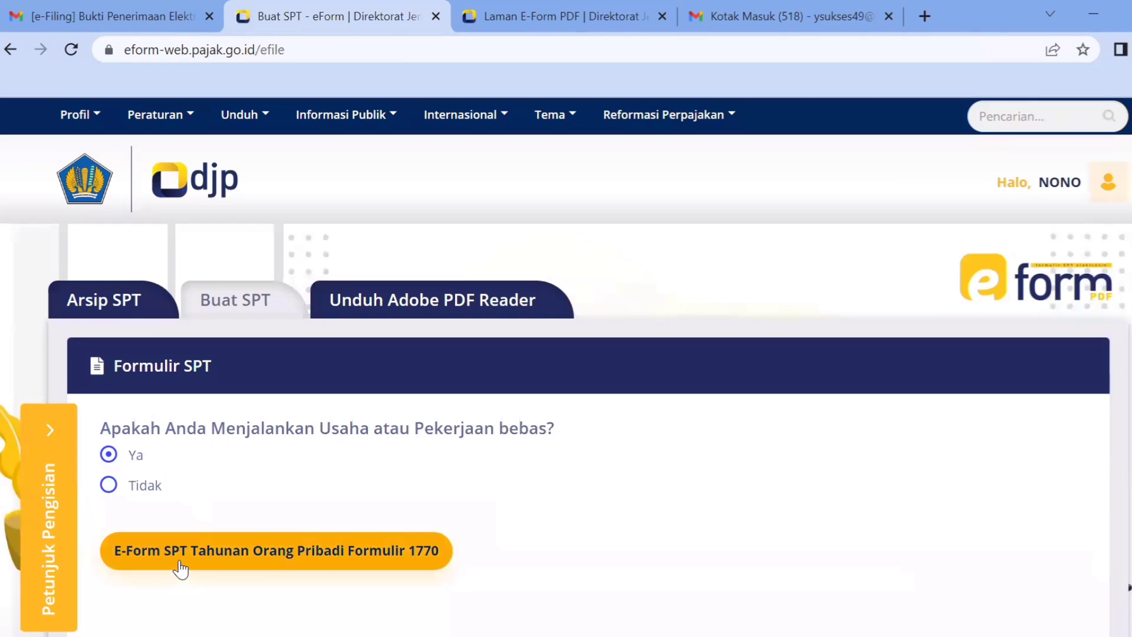
left_click(319, 564)
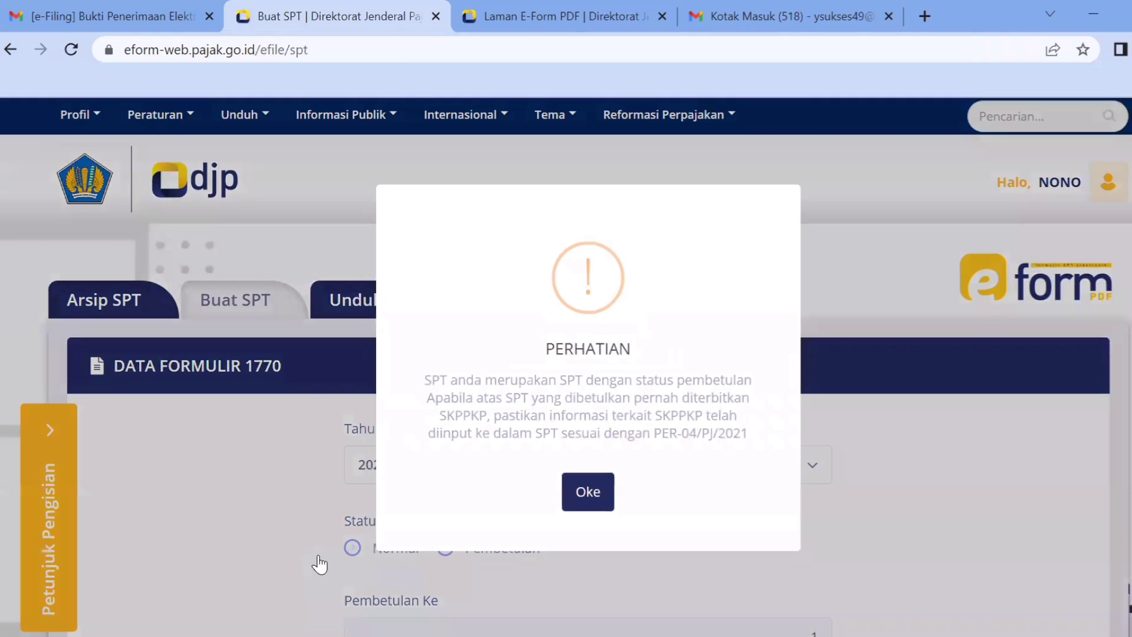
left_click(595, 491)
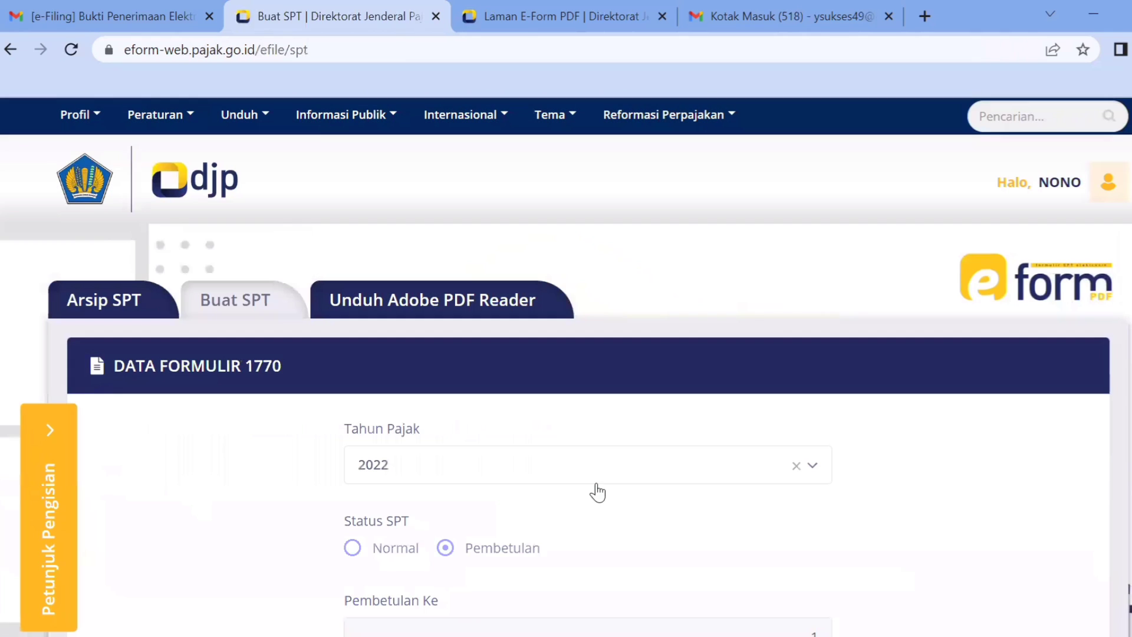
Review the tax year, SPT status, correction number and token delivery method in the Formulir 1770 data.
scroll(1096, 374, "down", 4)
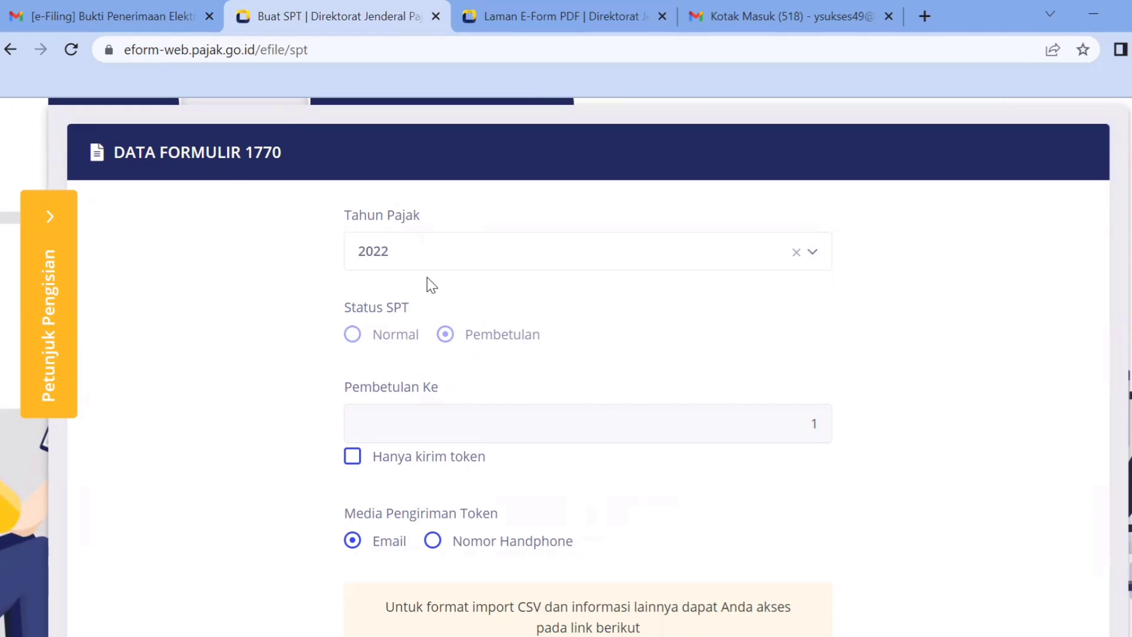
left_click(443, 331)
scroll(566, 365, "down", 5)
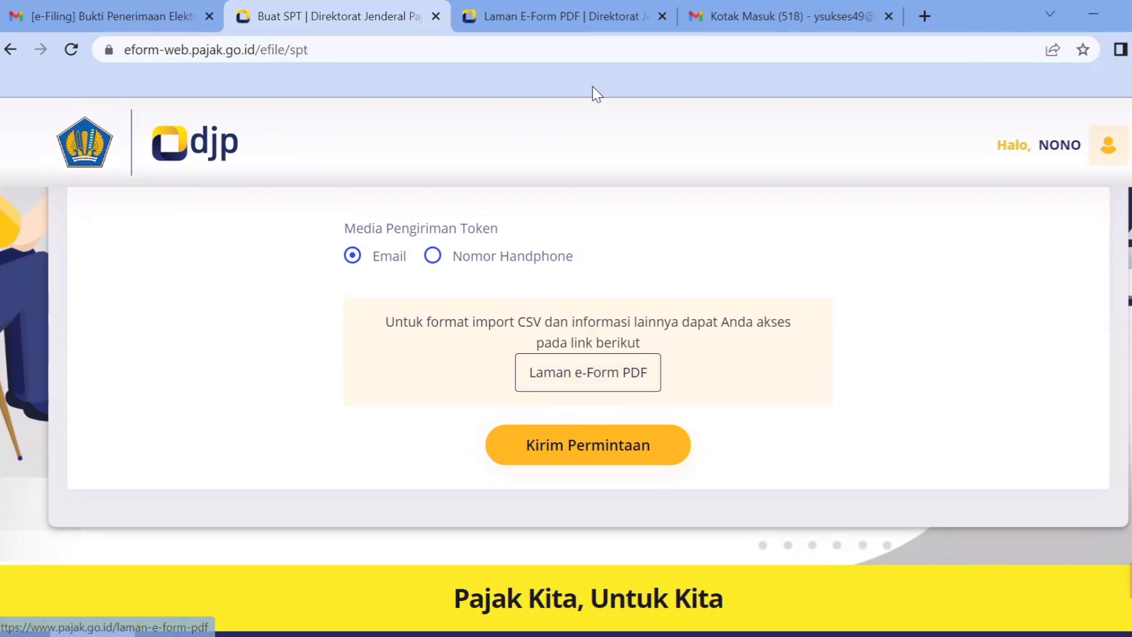
Locate the SPT 1770 CSV format on the Laman e-Form PDF page and view the samples in the downloaded CONTOH CSV SPT 1770 folder.
left_click(543, 30)
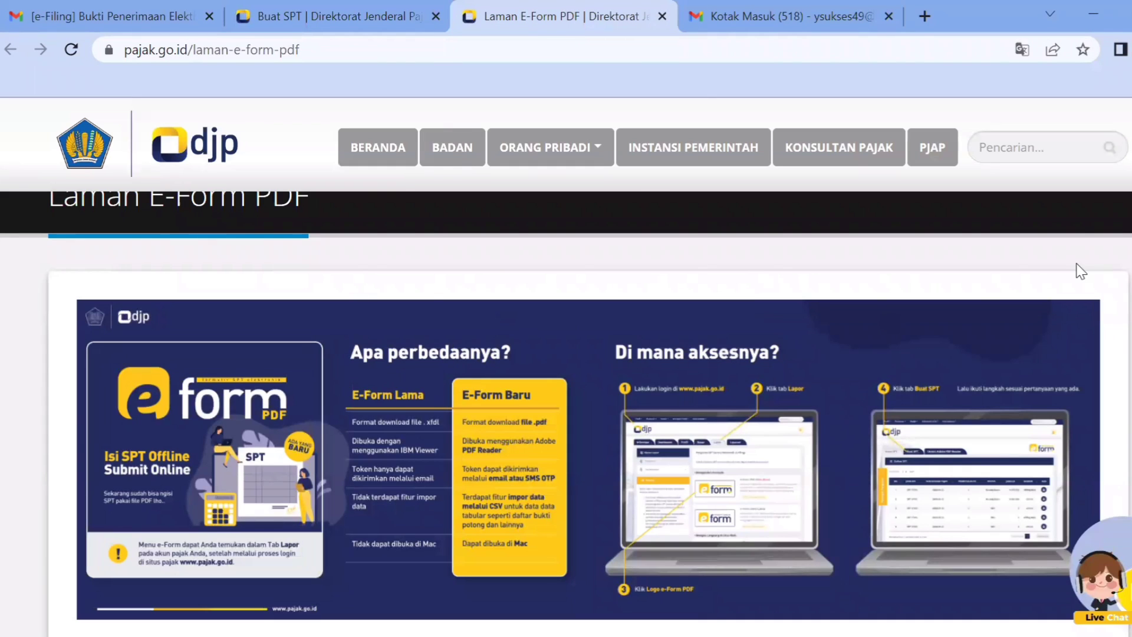
scroll(1083, 271, "down", 4)
scroll(738, 324, "down", 4)
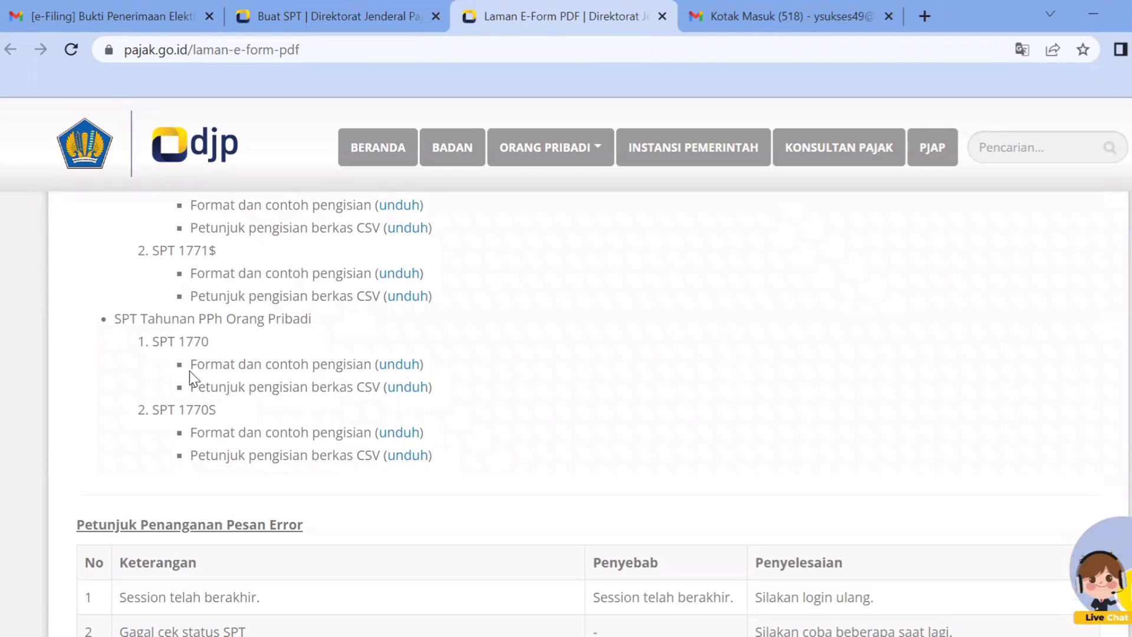
left_click_drag(187, 367, 435, 365)
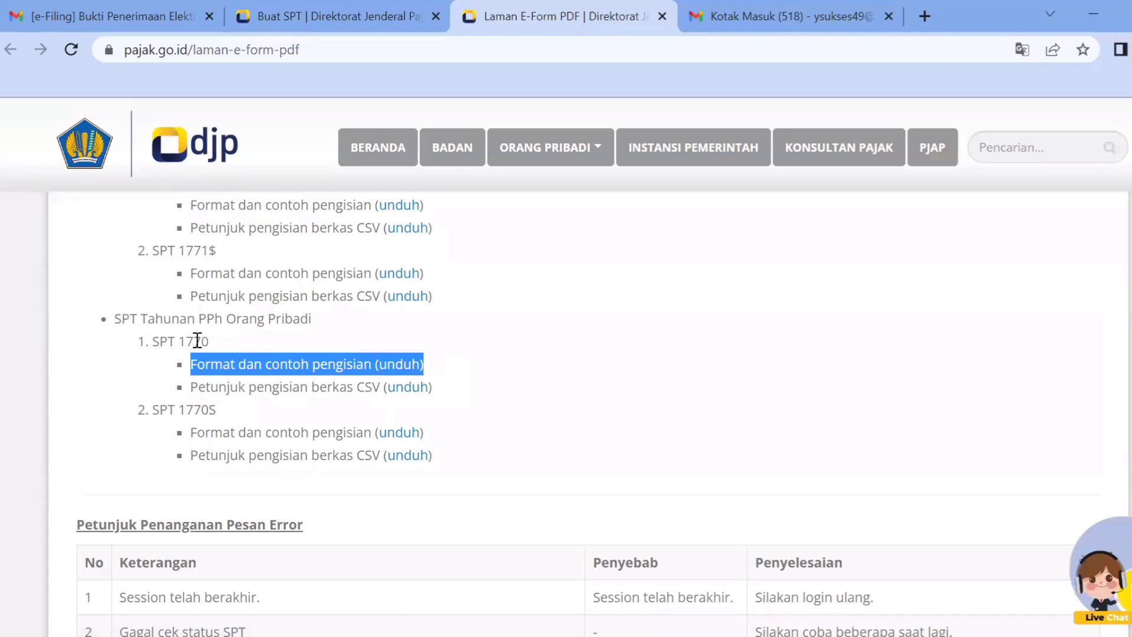
left_click(508, 351)
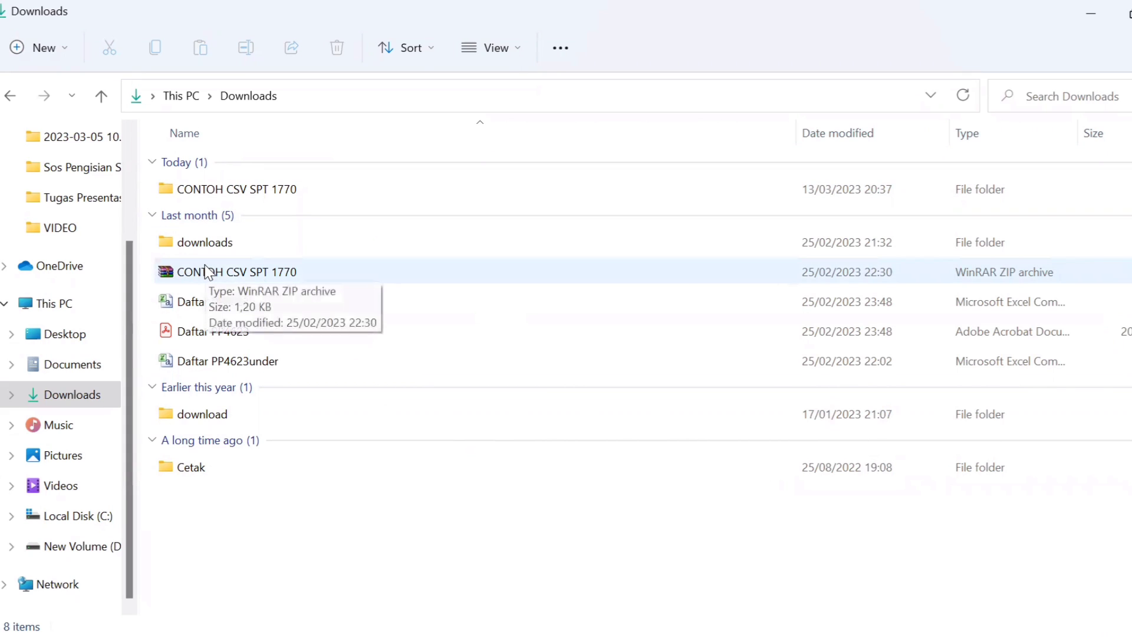
double_click(267, 193)
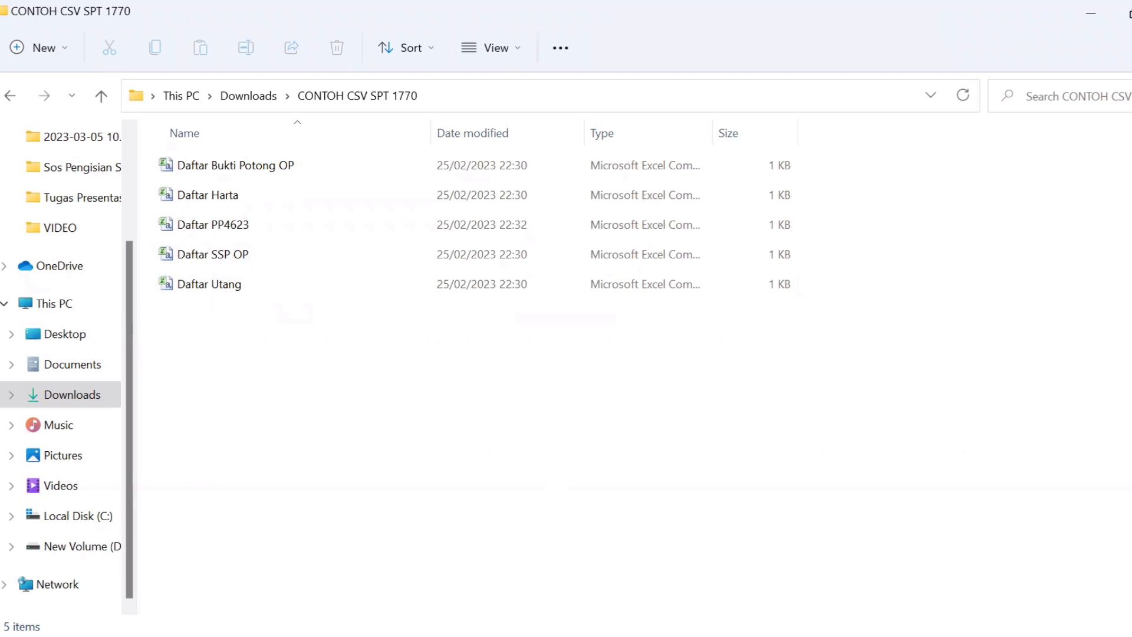
key("alt+Tab")
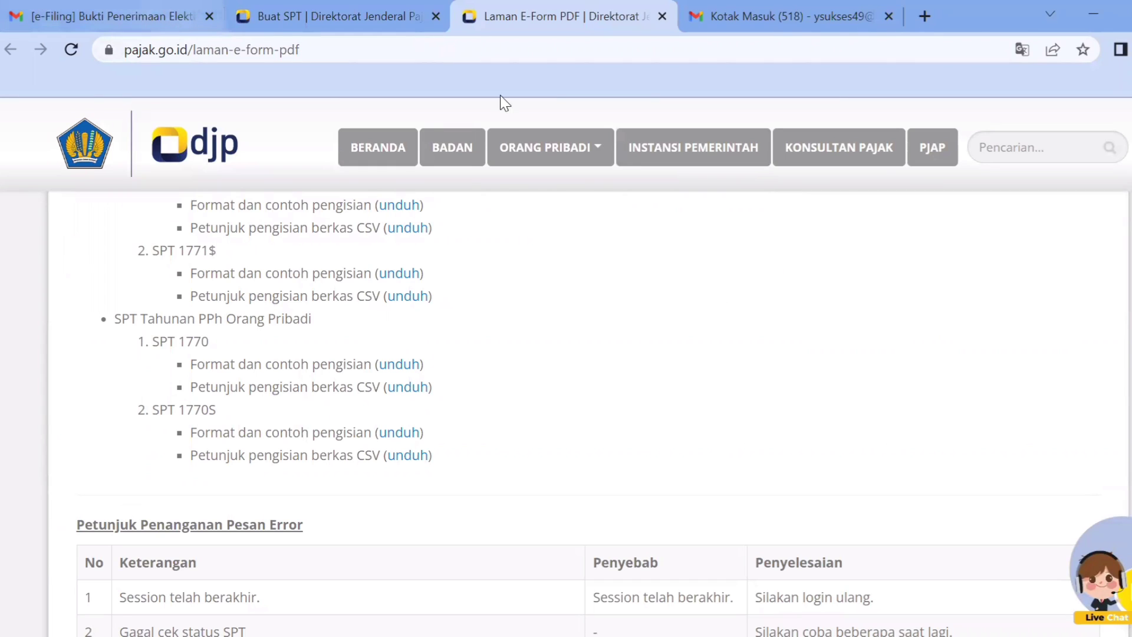
Return to the Formulir 1770 request and submit it for tax year 2022 with the token sent by email.
left_click(346, 18)
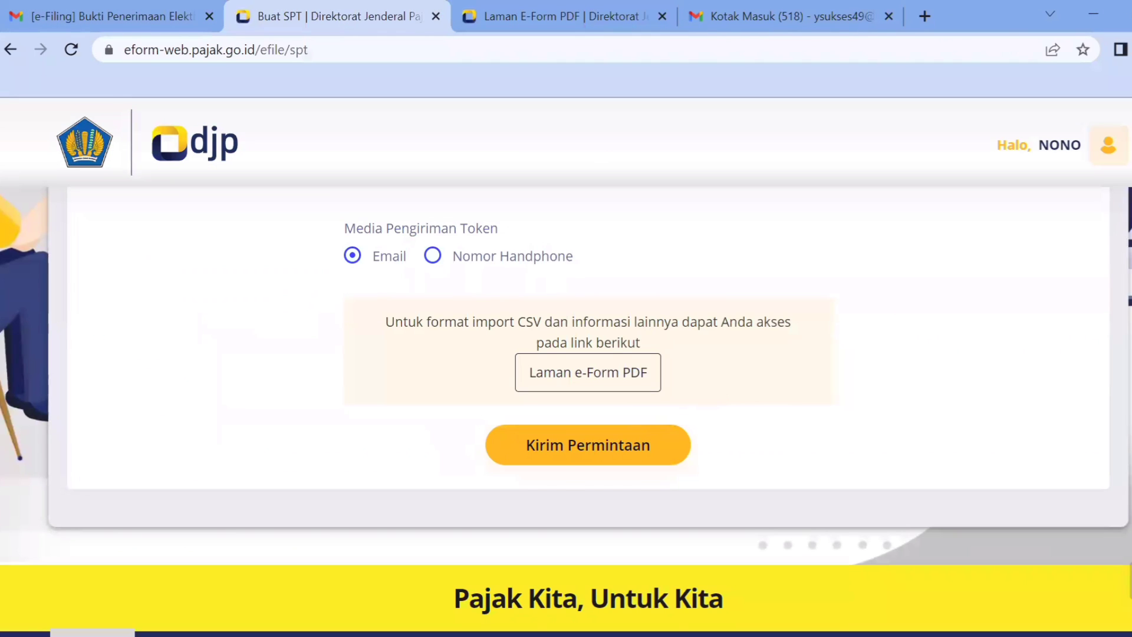
scroll(1017, 384, "up", 6)
scroll(566, 366, "down", 1)
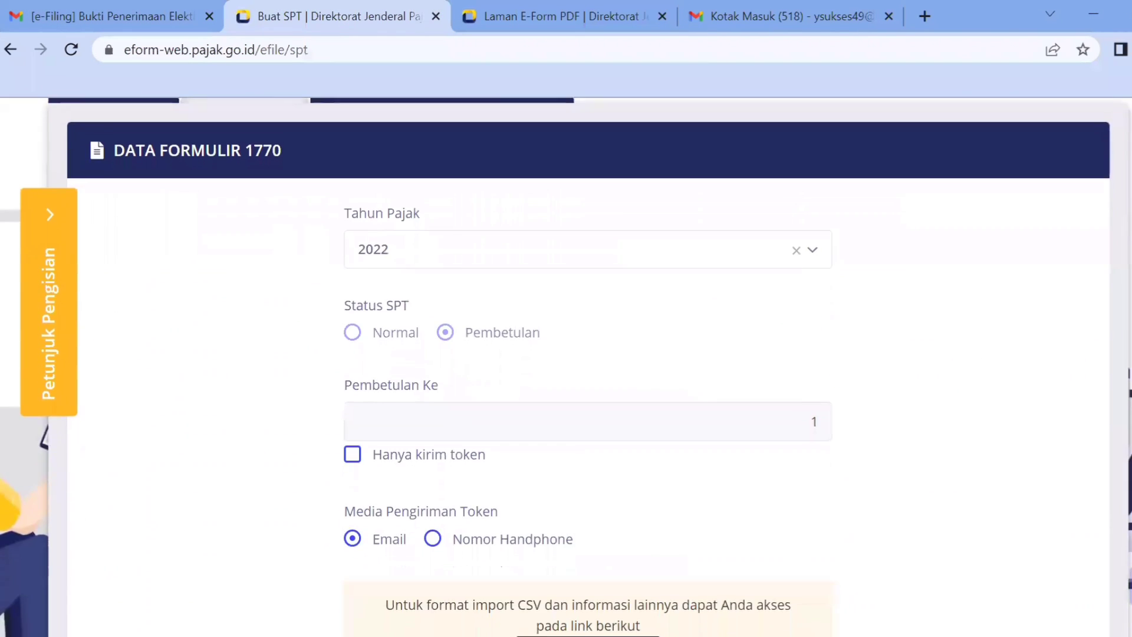
scroll(566, 366, "up", 5)
scroll(567, 365, "down", 6)
scroll(566, 365, "down", 3)
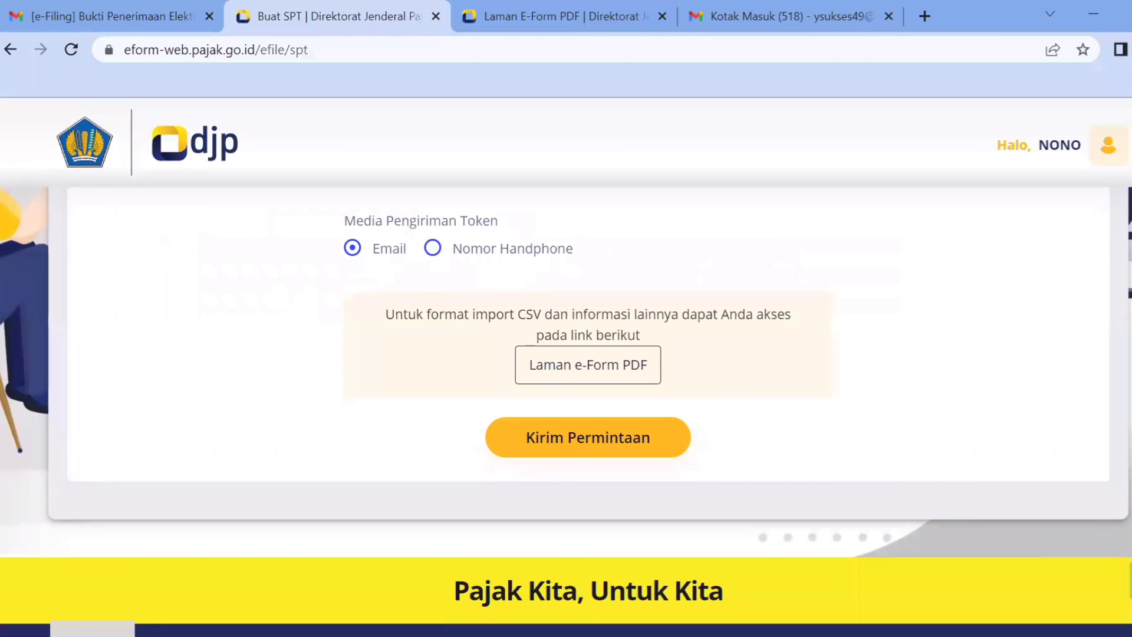
left_click(595, 450)
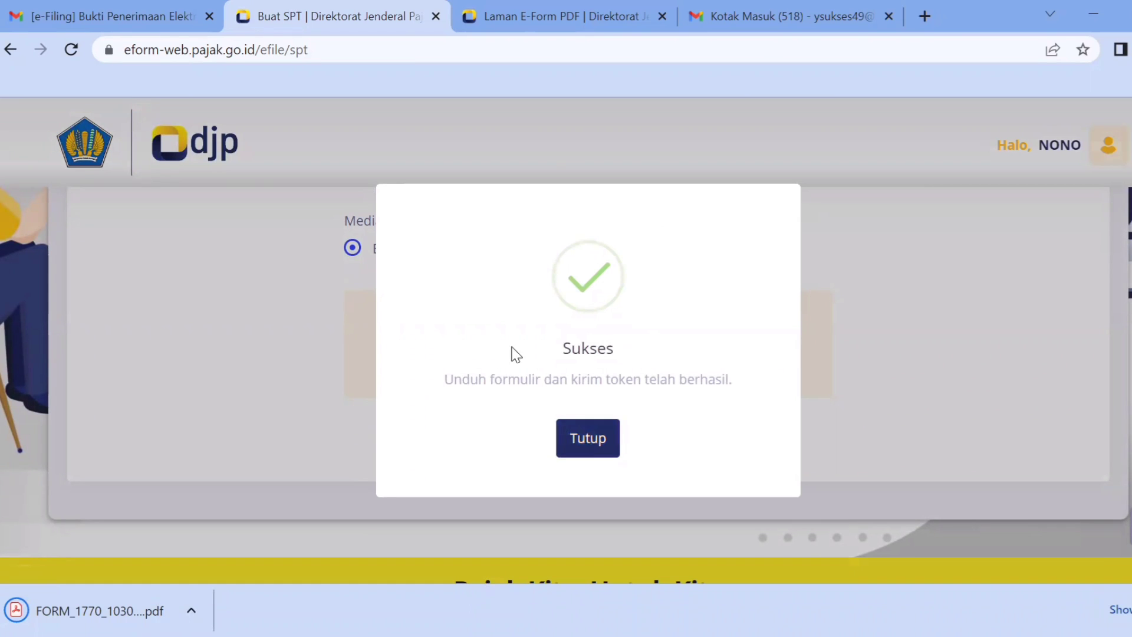
left_click(594, 451)
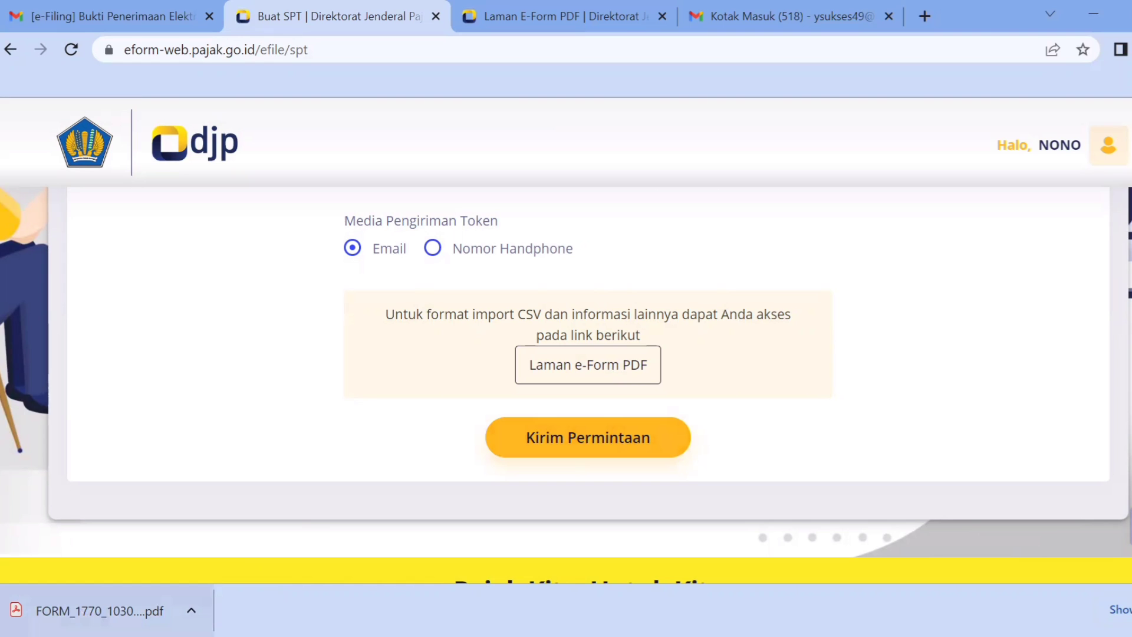
Open the newly downloaded 1770 form PDF from the Downloads folder with Adobe Acrobat Reader DC.
key("alt+Tab")
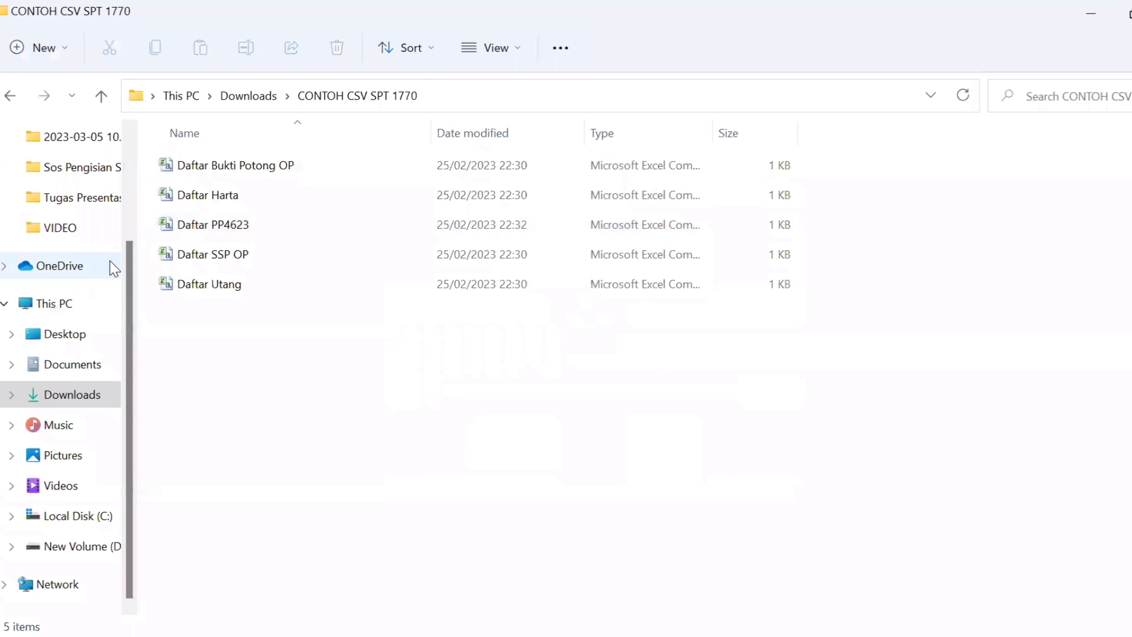
left_click(261, 99)
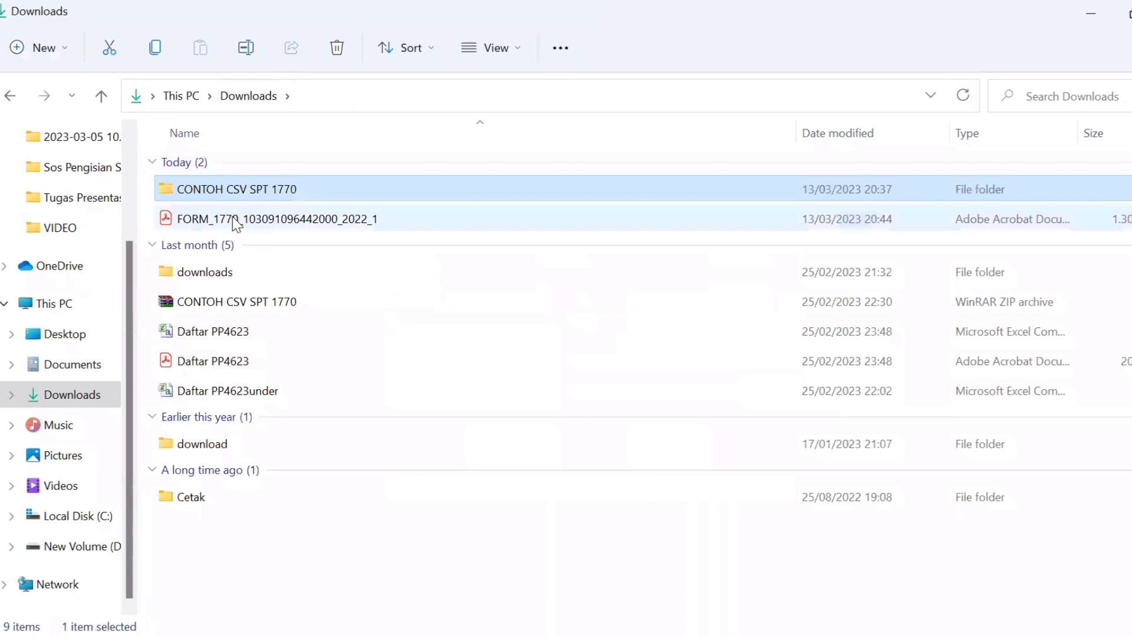
left_click(236, 223)
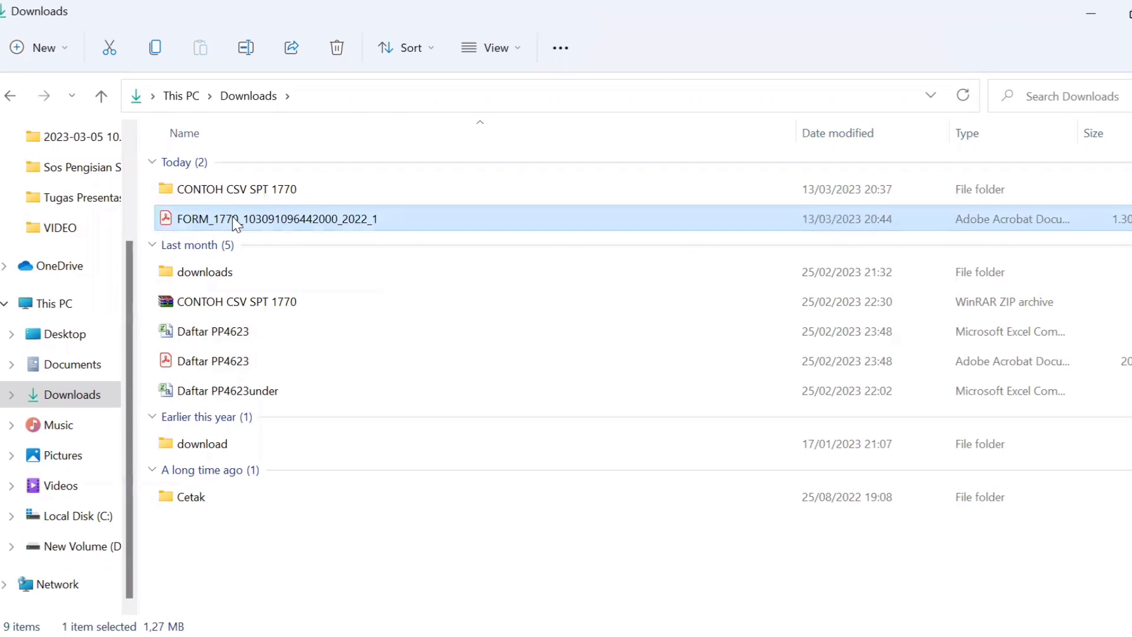
right_click(233, 218)
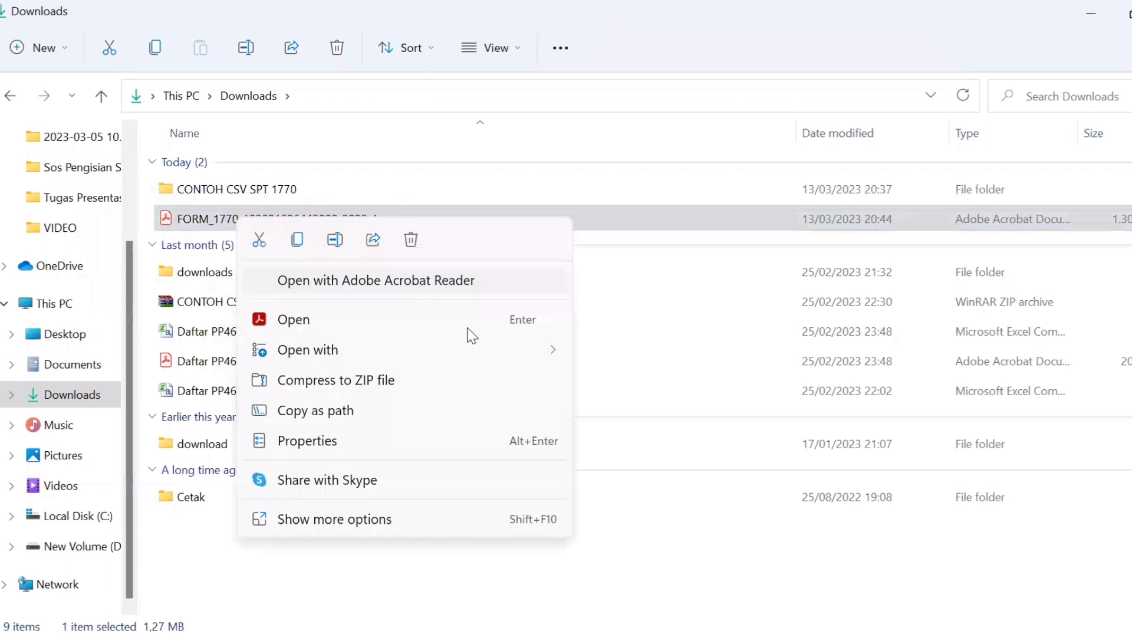
mouse_move(482, 354)
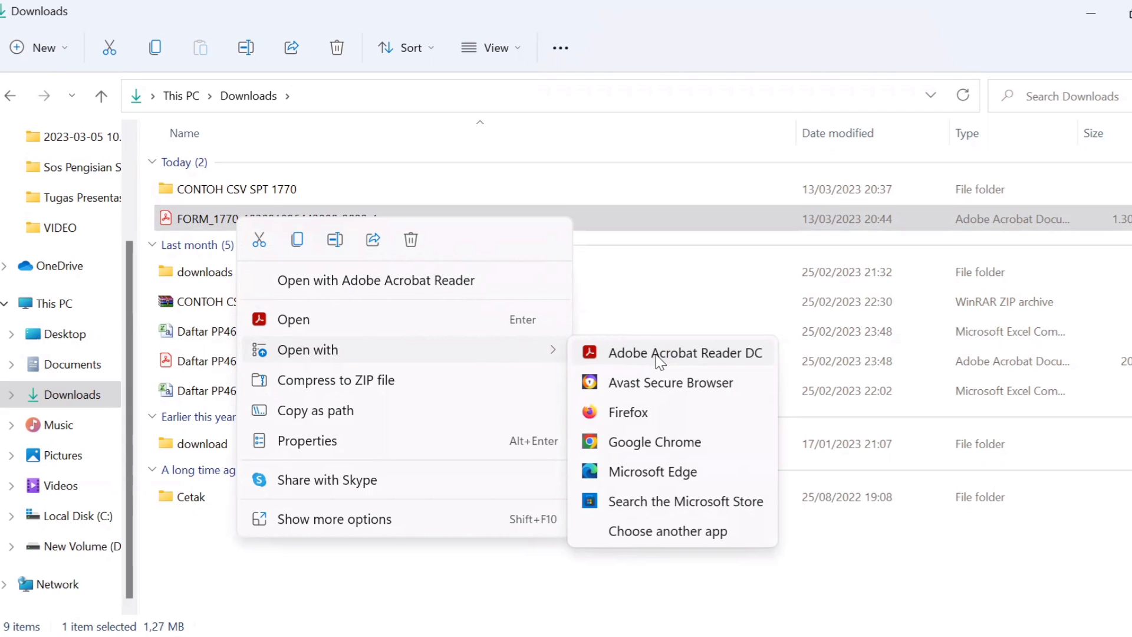
left_click(657, 353)
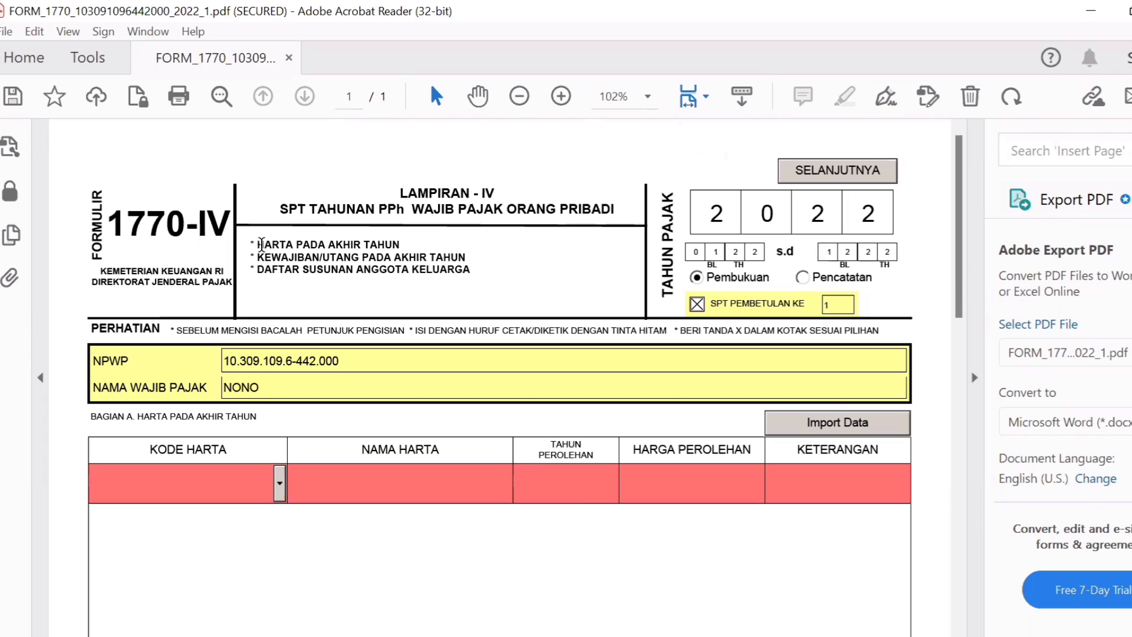
Try to proceed from Lampiran IV to the next form page with the asset table still empty.
left_click_drag(262, 244, 398, 246)
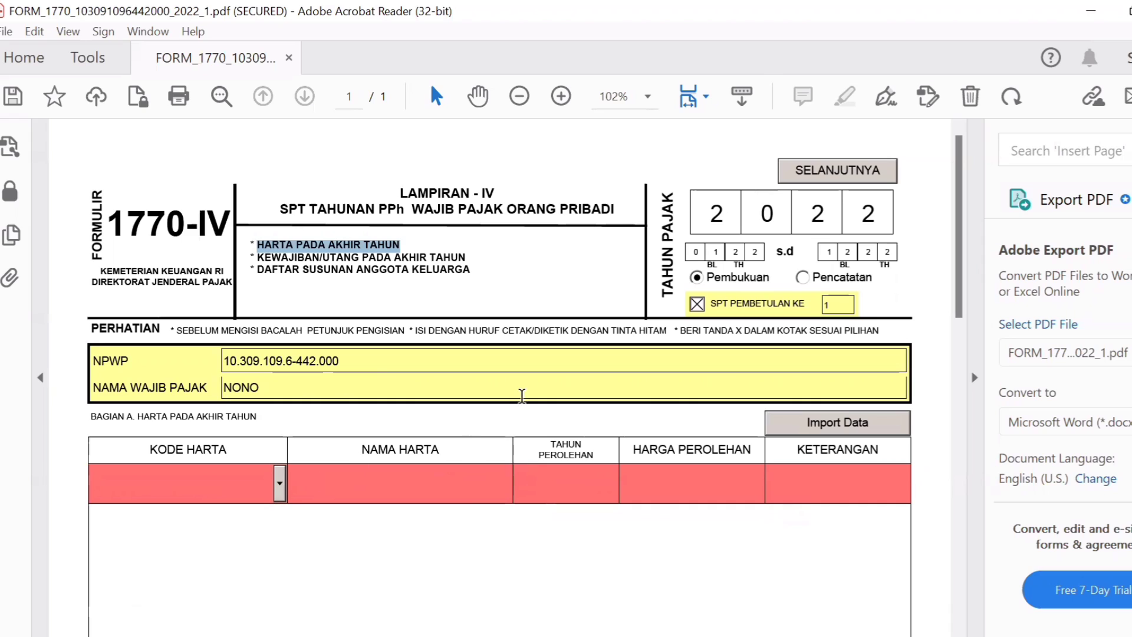
left_click(844, 175)
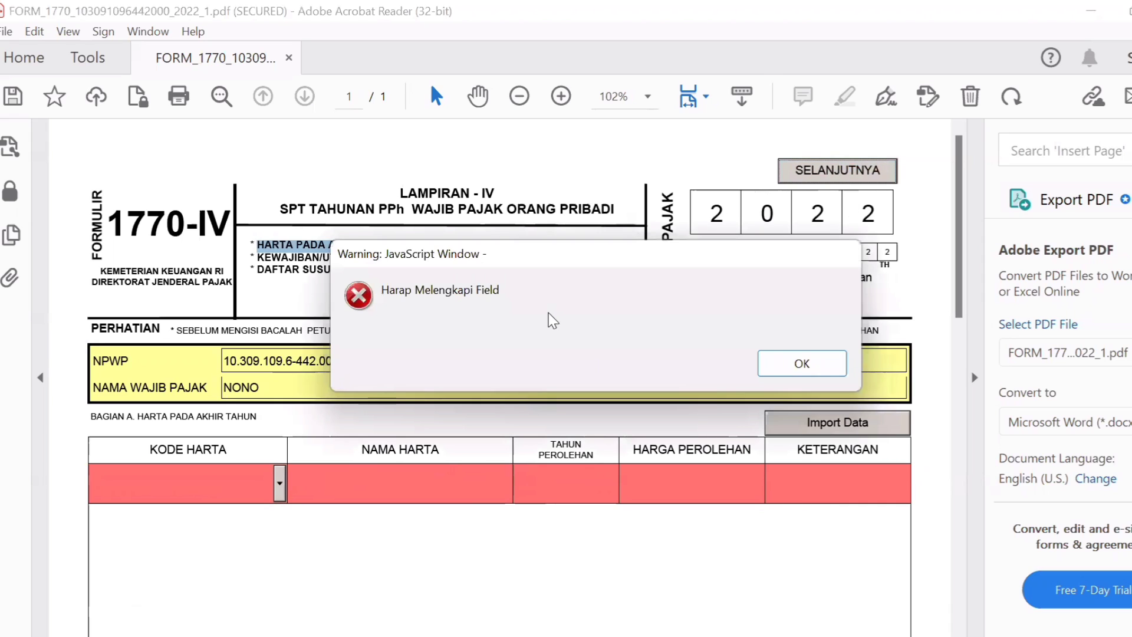
left_click(788, 361)
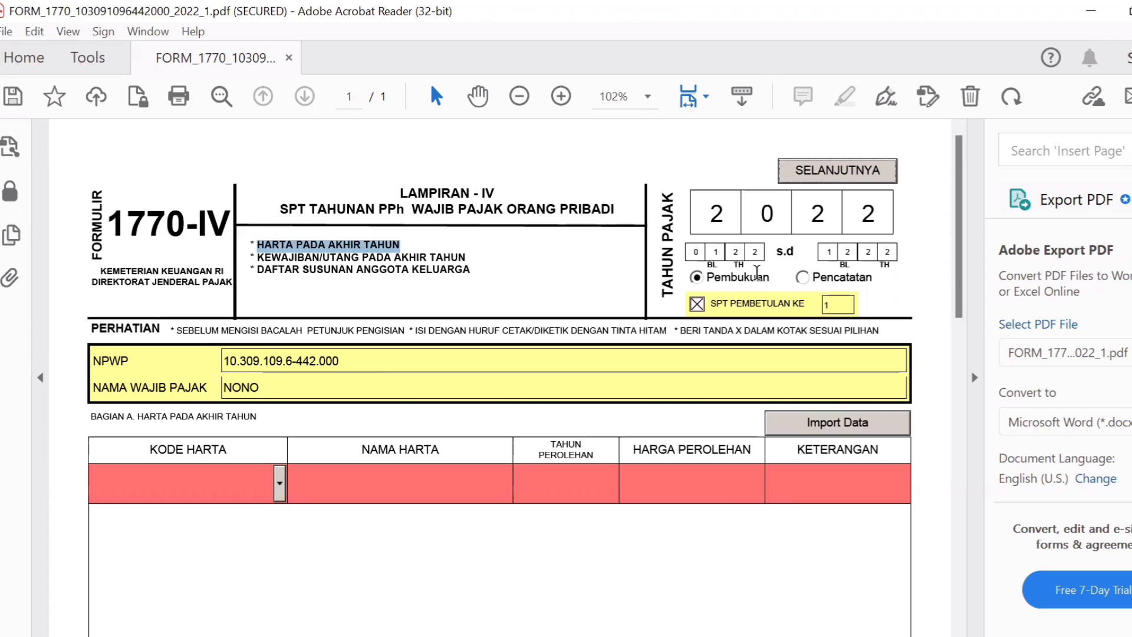
Set the record-keeping method in the form header to Pencatatan instead of Pembukuan.
left_click(697, 280)
left_click(807, 281)
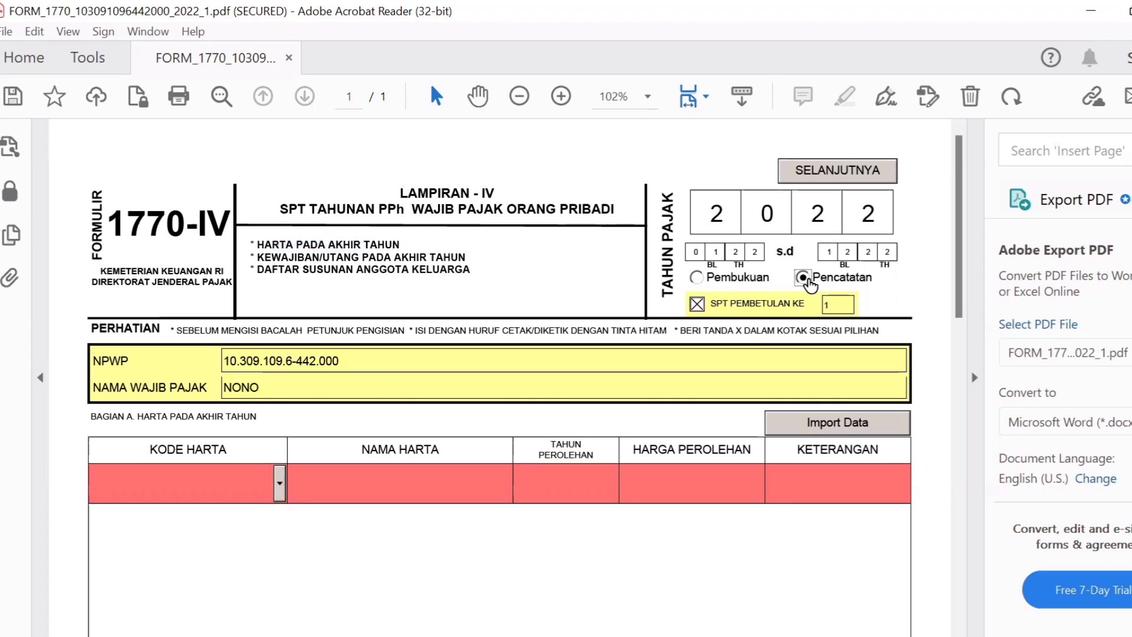
left_click(698, 278)
left_click(805, 280)
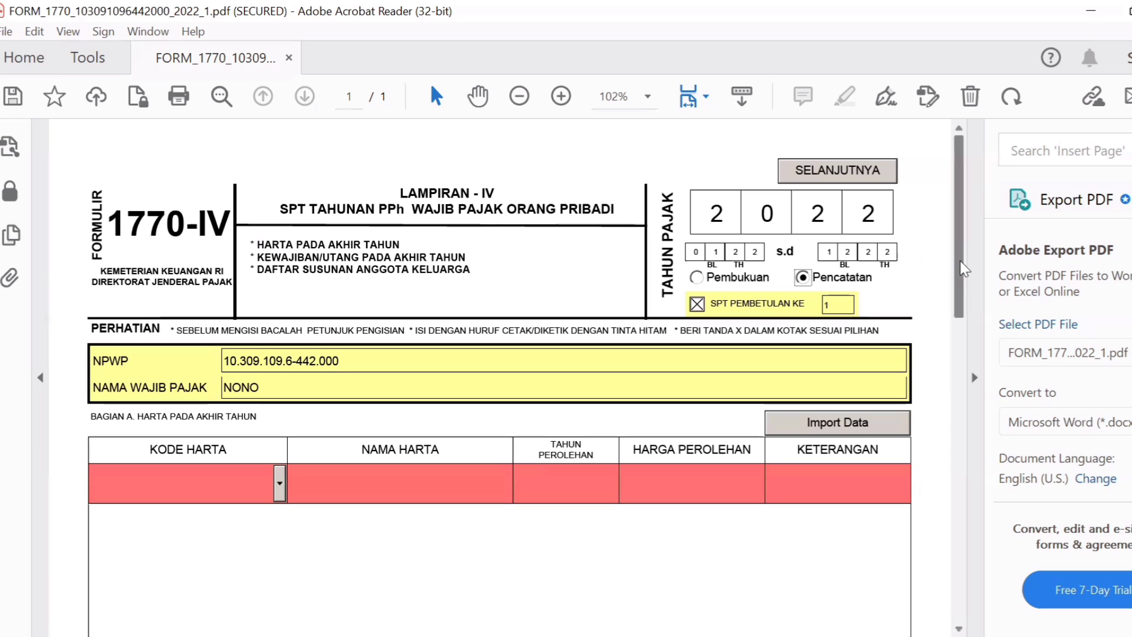
Fill the first Bagian A asset row with code 011 - Uang Tunai, name KAS, year 2022, acquisition price 5.000.000 and remark "-".
left_click_drag(964, 268, 961, 317)
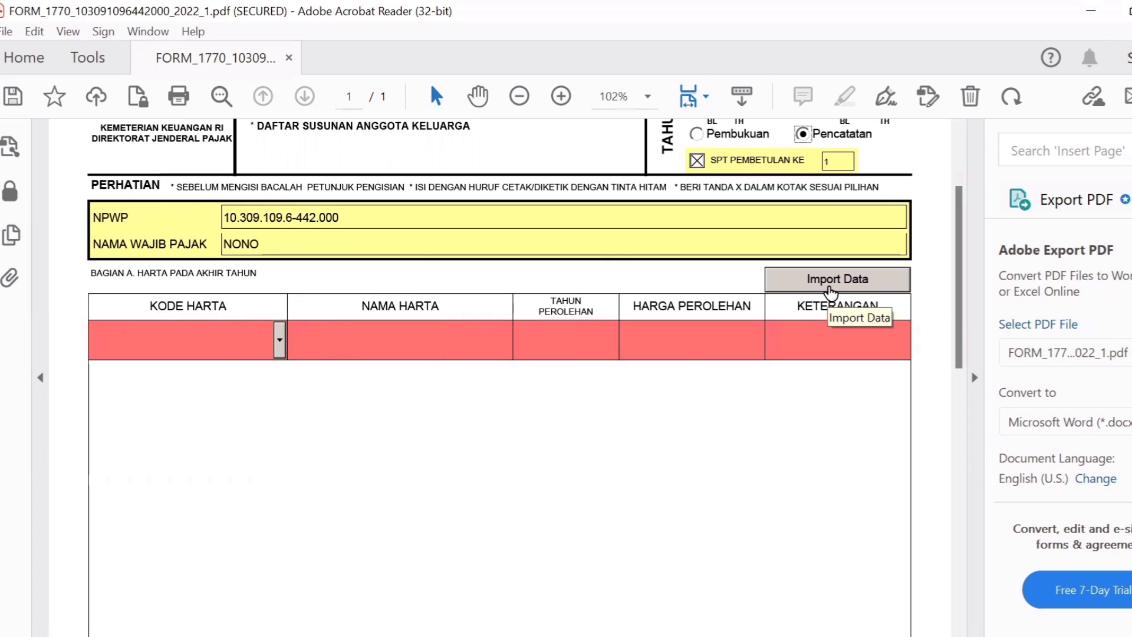
left_click(279, 348)
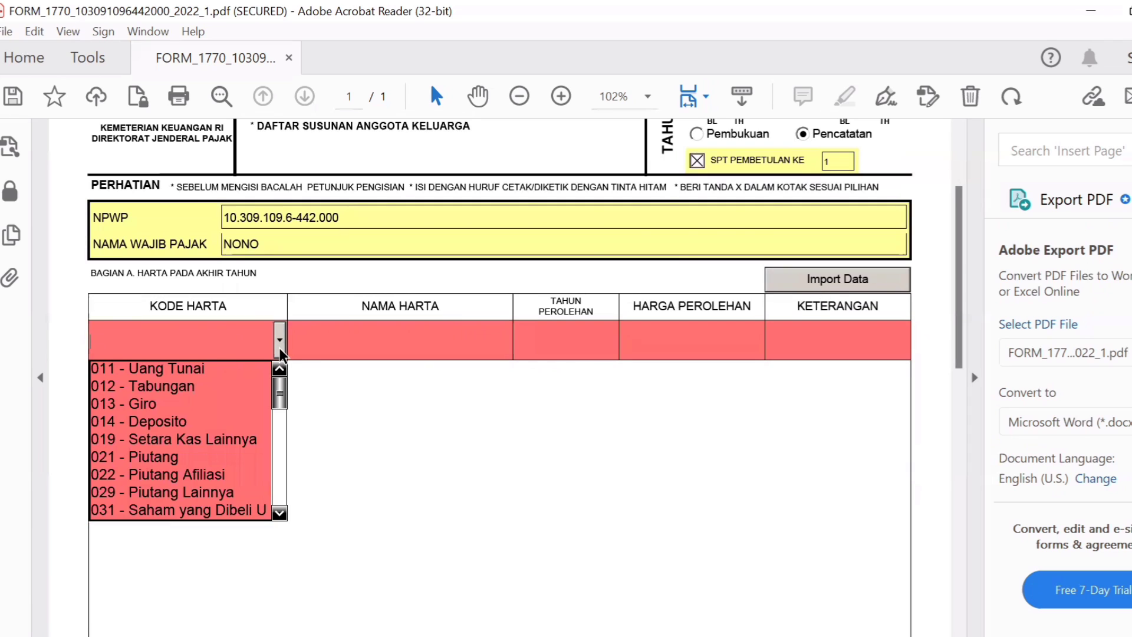
left_click(213, 373)
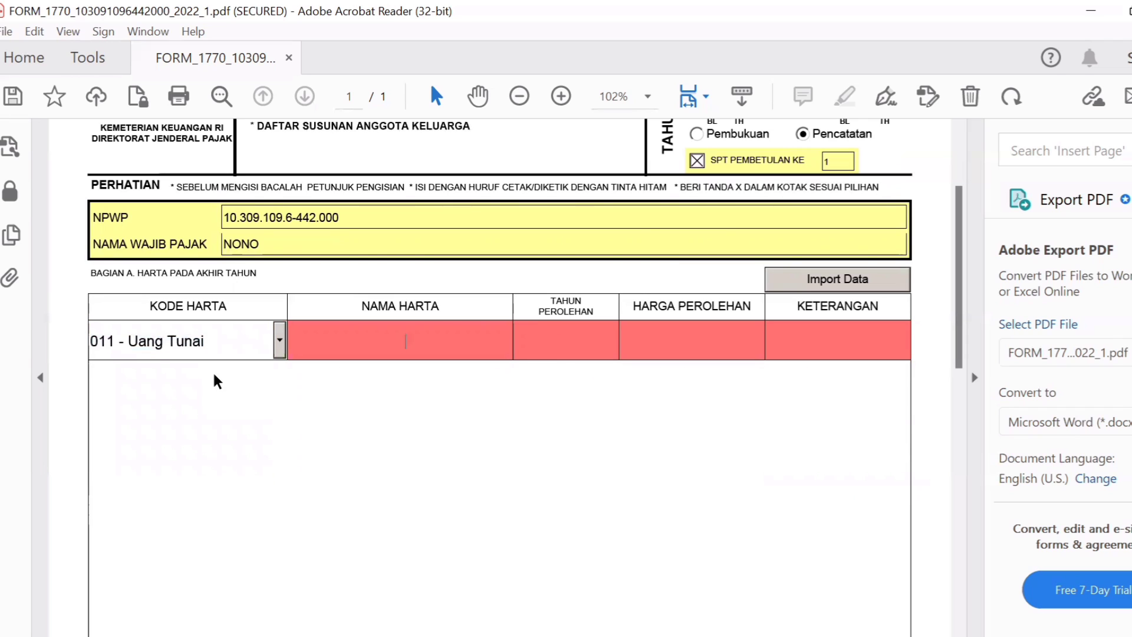
type("KAS")
key("Tab")
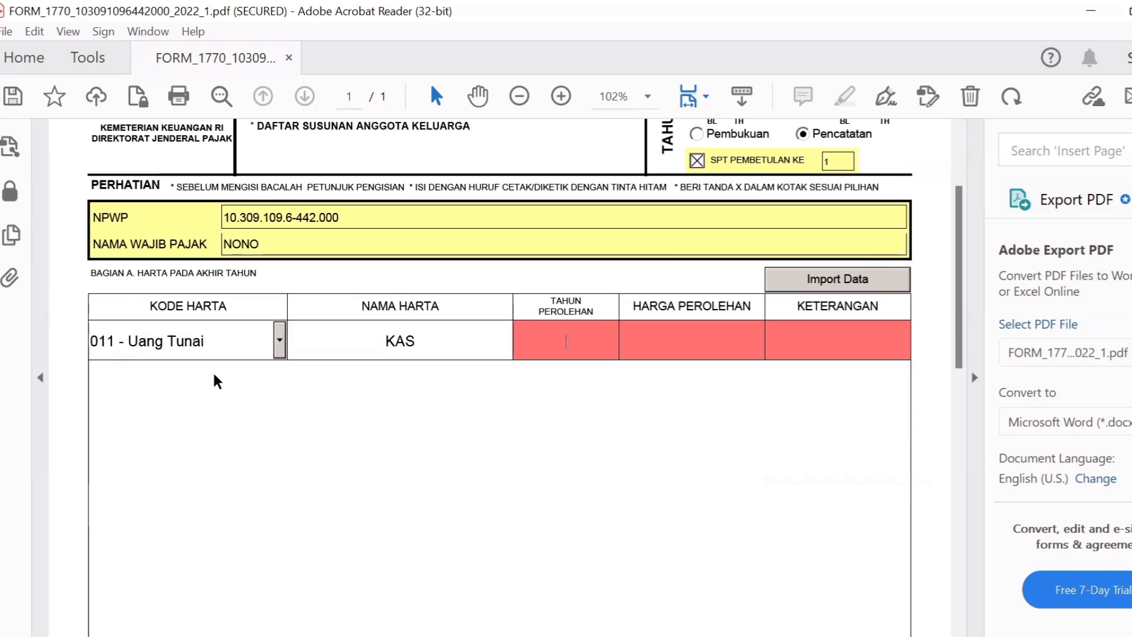
type("2022")
key("Tab")
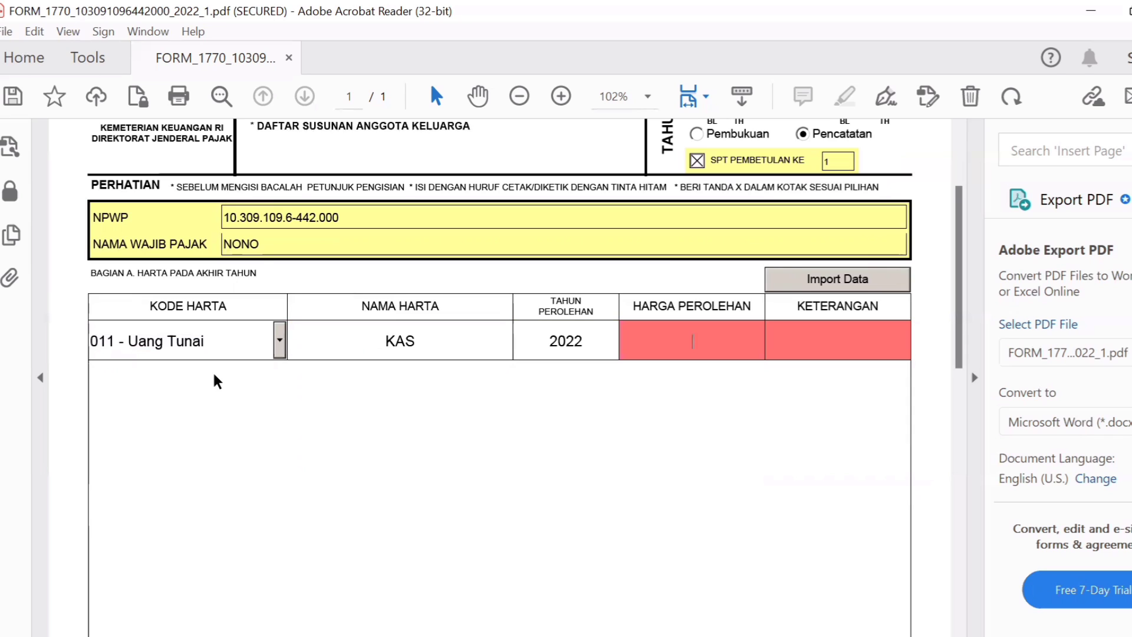
type("5.000.")
type("000000")
key("Tab")
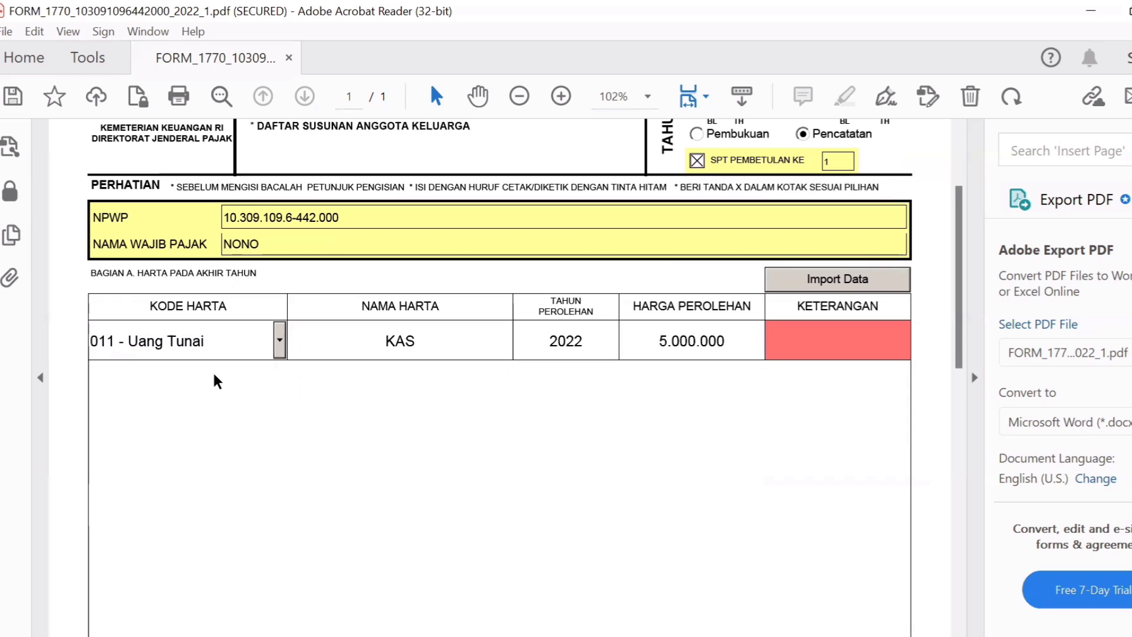
left_click(584, 489)
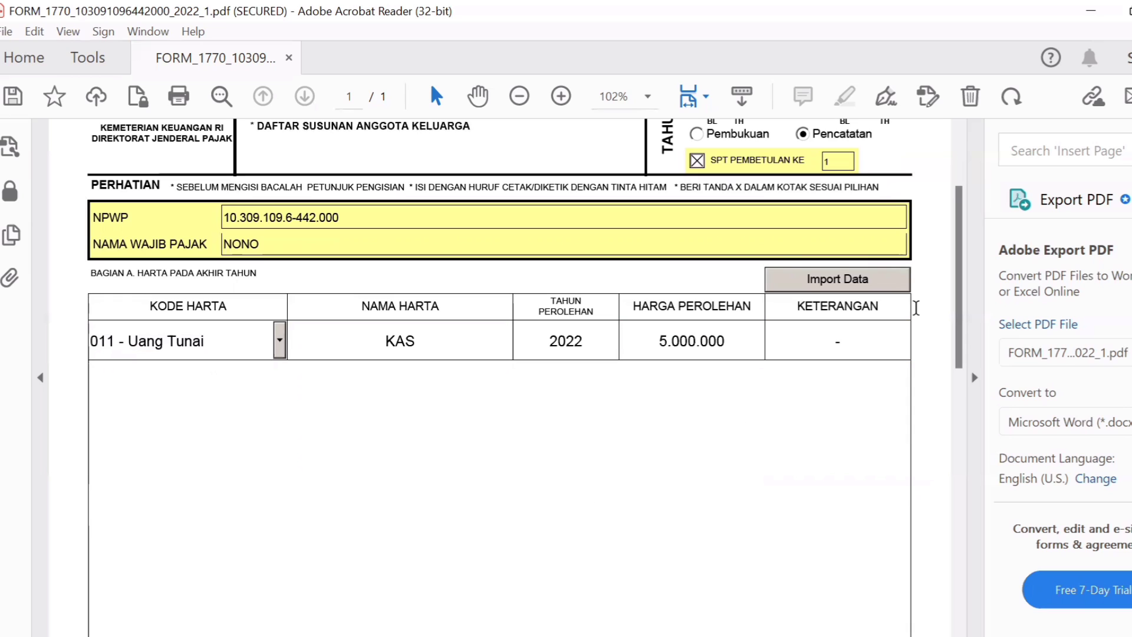
Add a second row to the Bagian A asset table, delete it once as a trial, and add it again.
left_click_drag(965, 273, 947, 351)
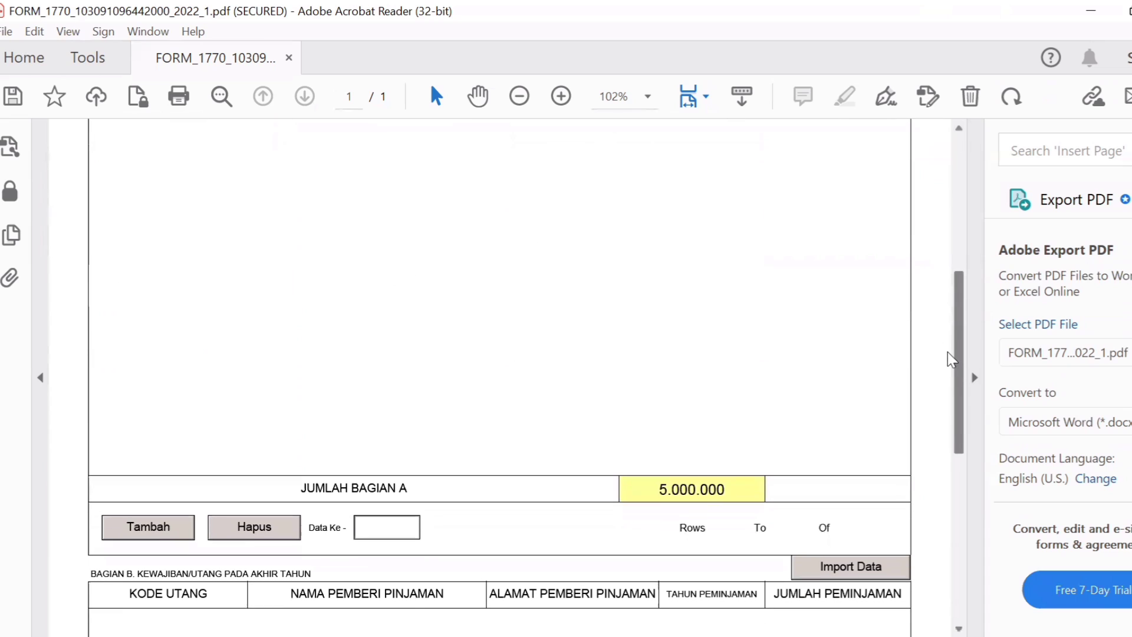
left_click(130, 525)
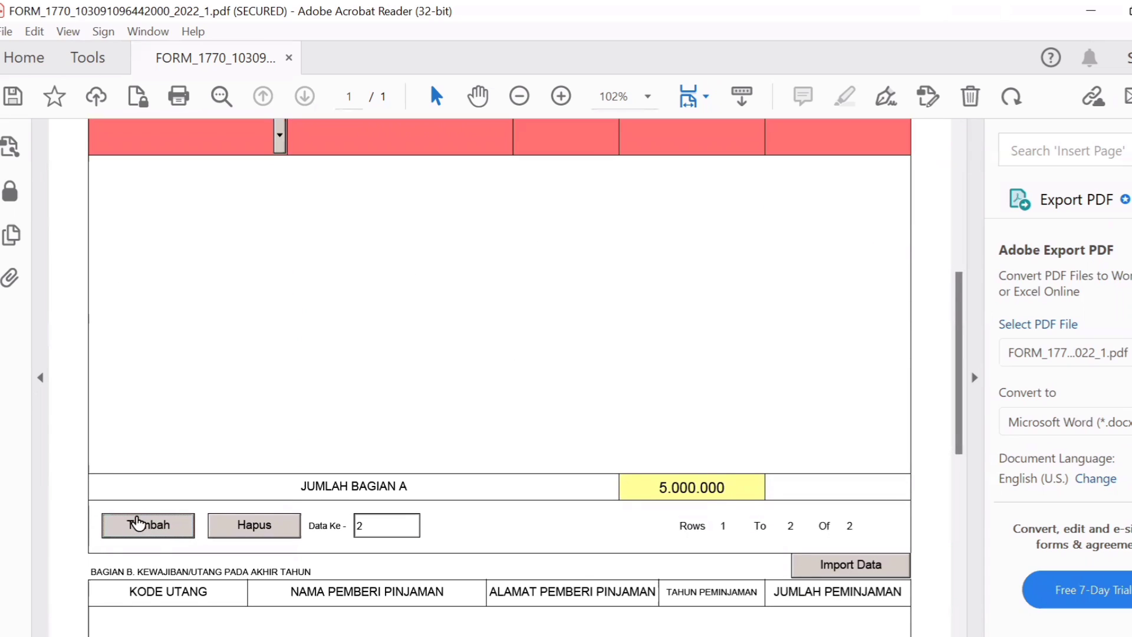
left_click(239, 526)
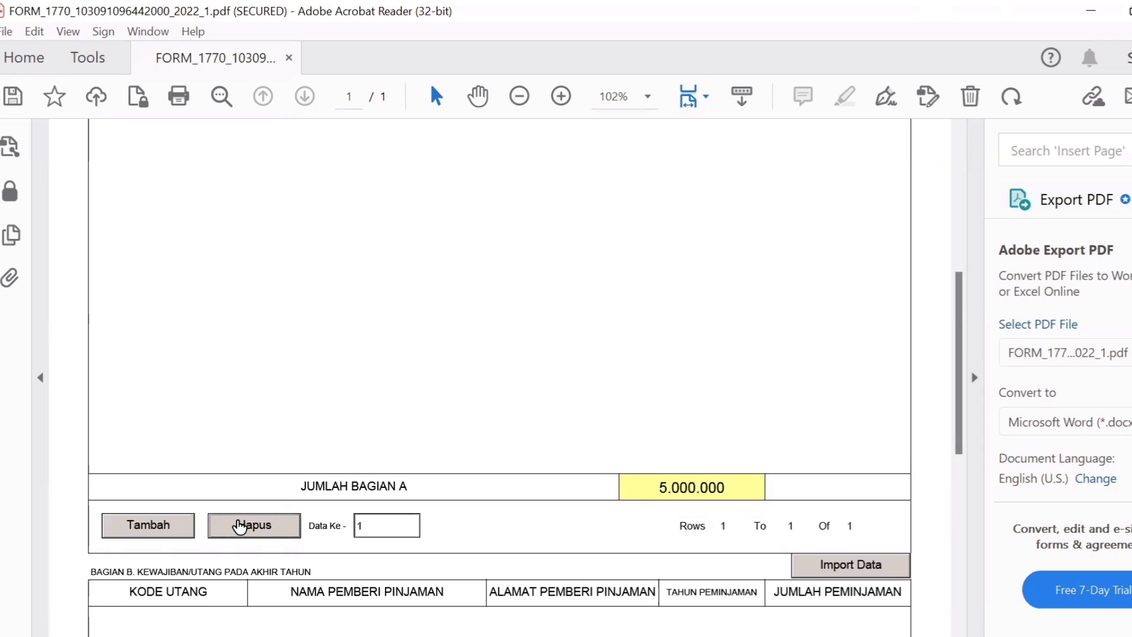
left_click(182, 525)
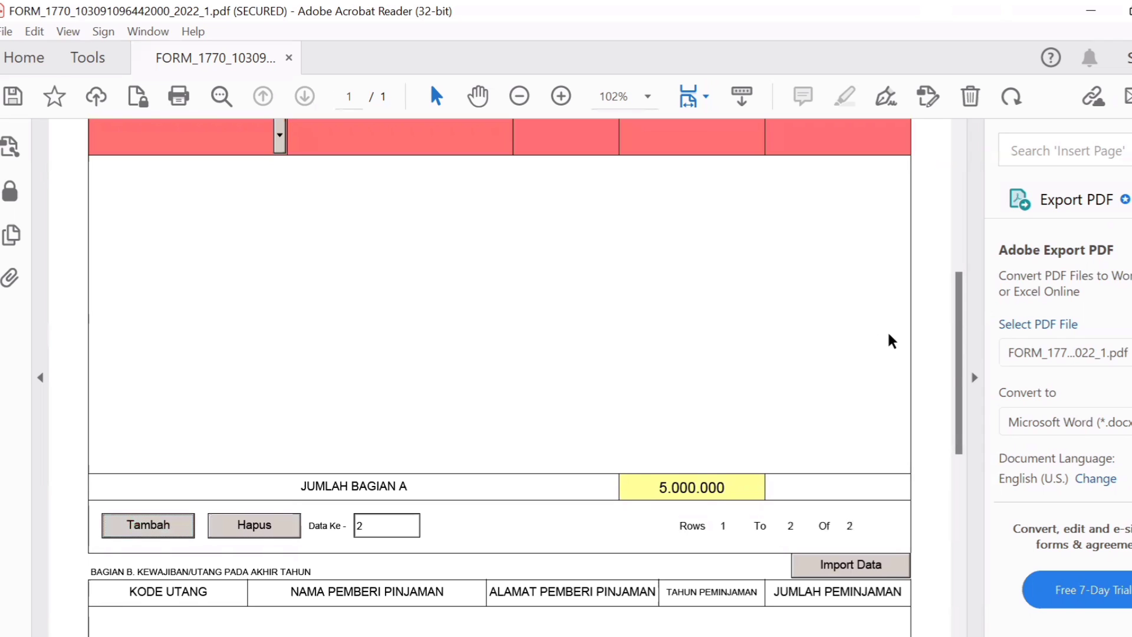
Set the asset code of the second Bagian A row to 061 - Tanah dan/atau Bangunan.
left_click_drag(961, 381, 946, 305)
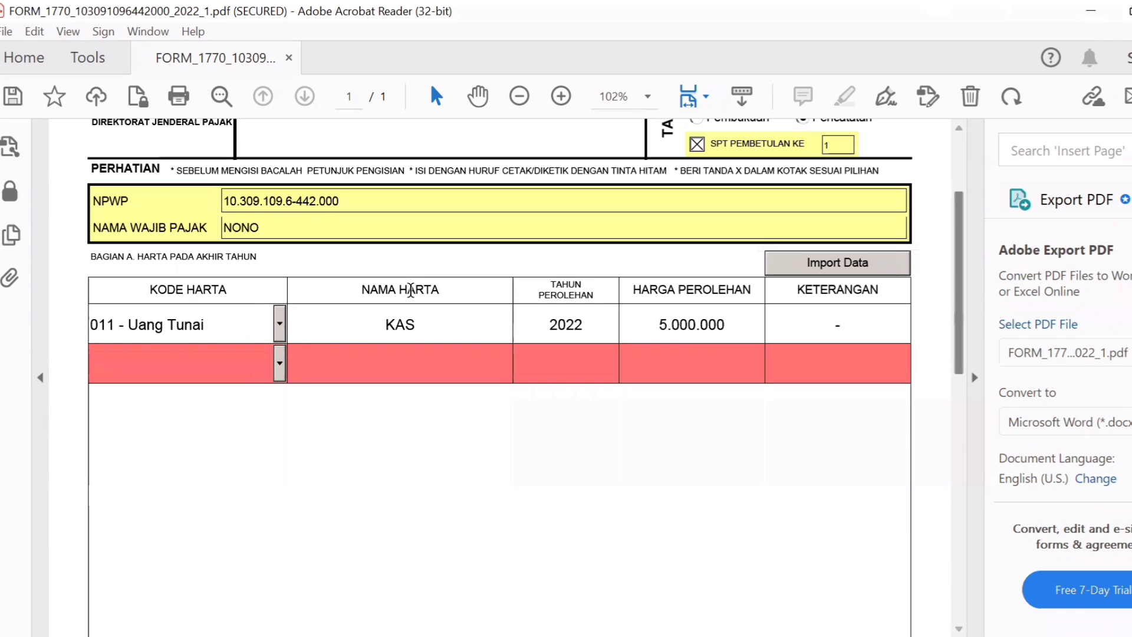
left_click(278, 356)
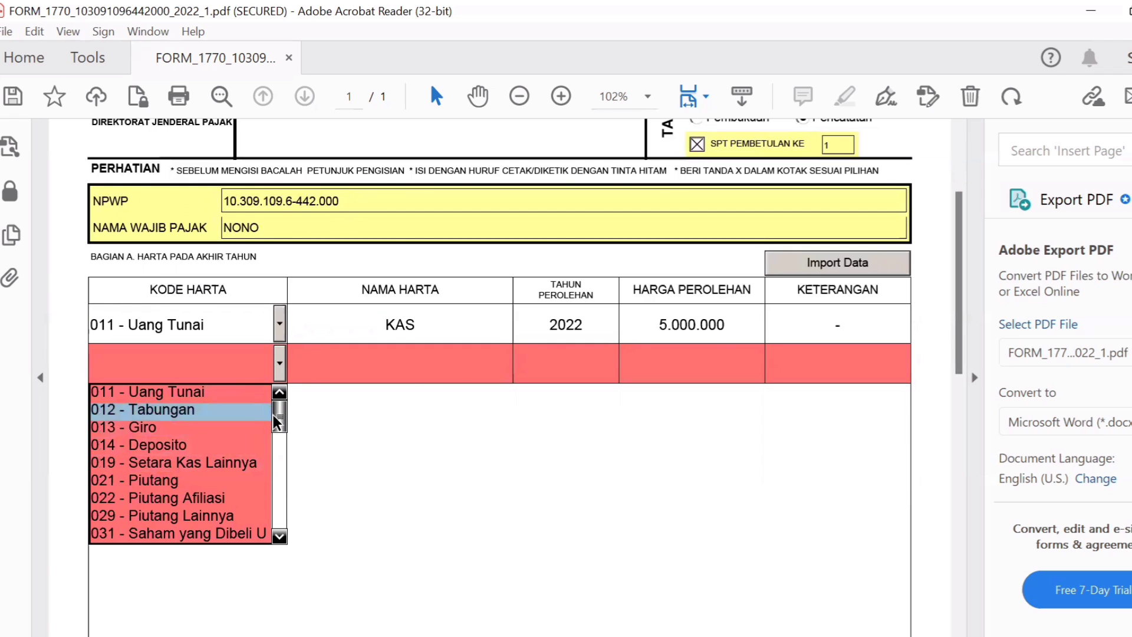
left_click_drag(273, 415, 278, 457)
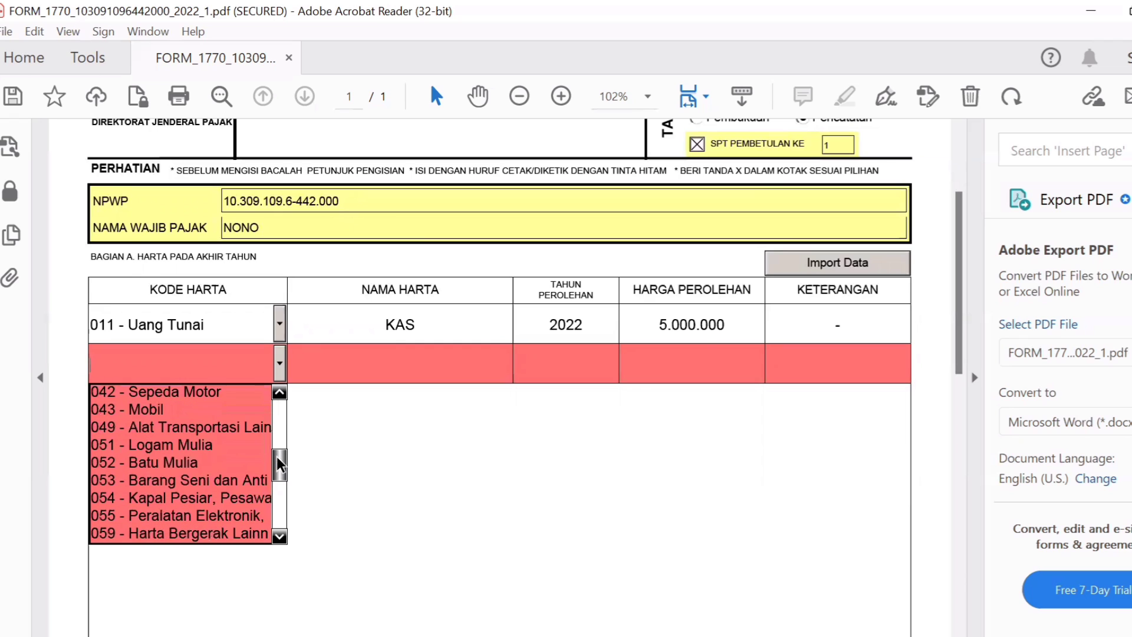
left_click(275, 532)
left_click(275, 532)
left_click(275, 532)
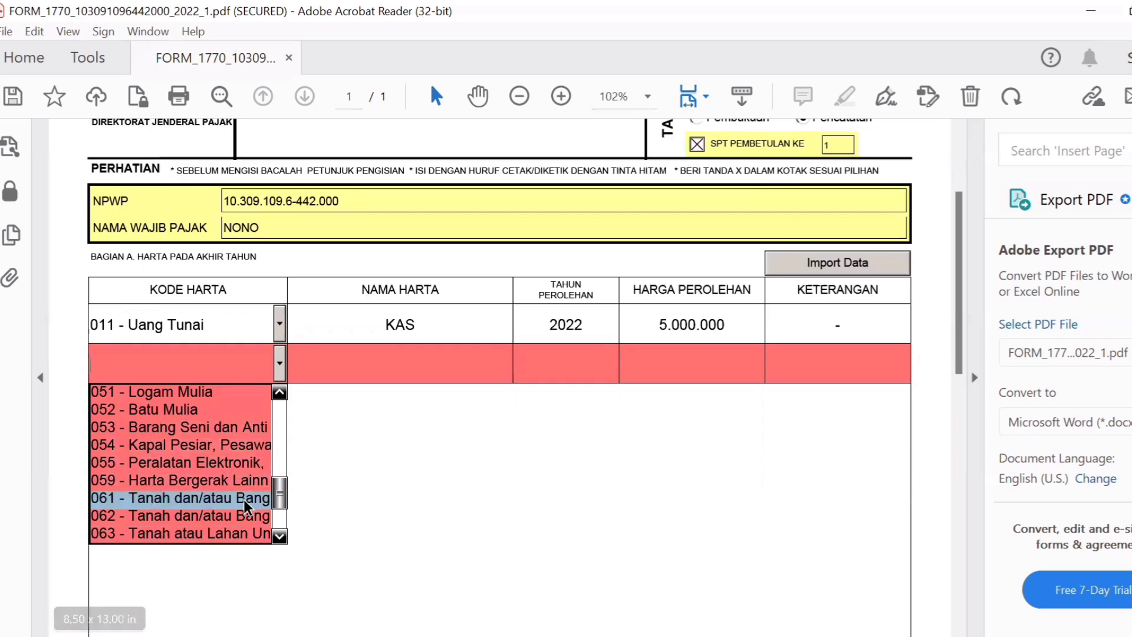
left_click(243, 499)
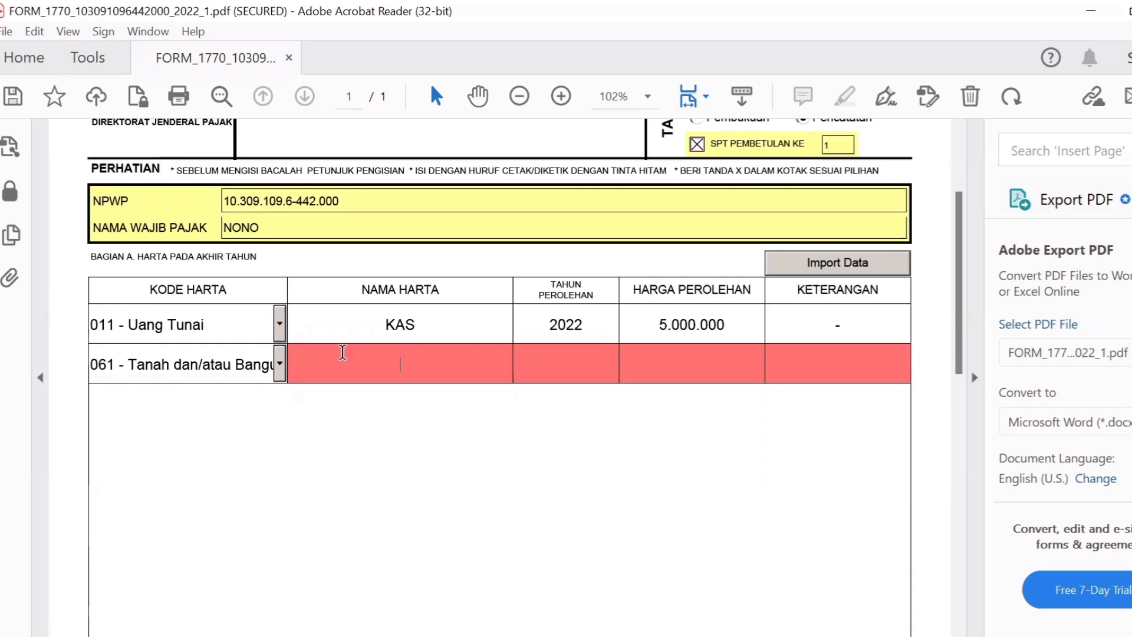
Complete the second asset row with name RUMAH, acquisition year 2013, price 100.000.000 and remark "-".
type("RUMAH")
key("Tab")
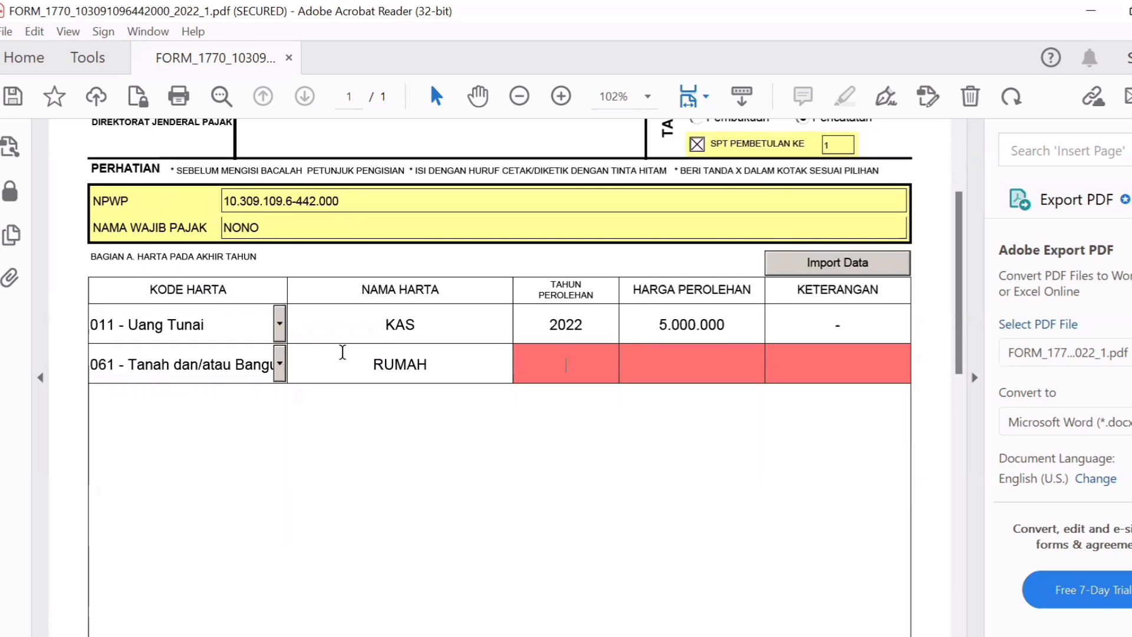
type("2013")
key("Tab")
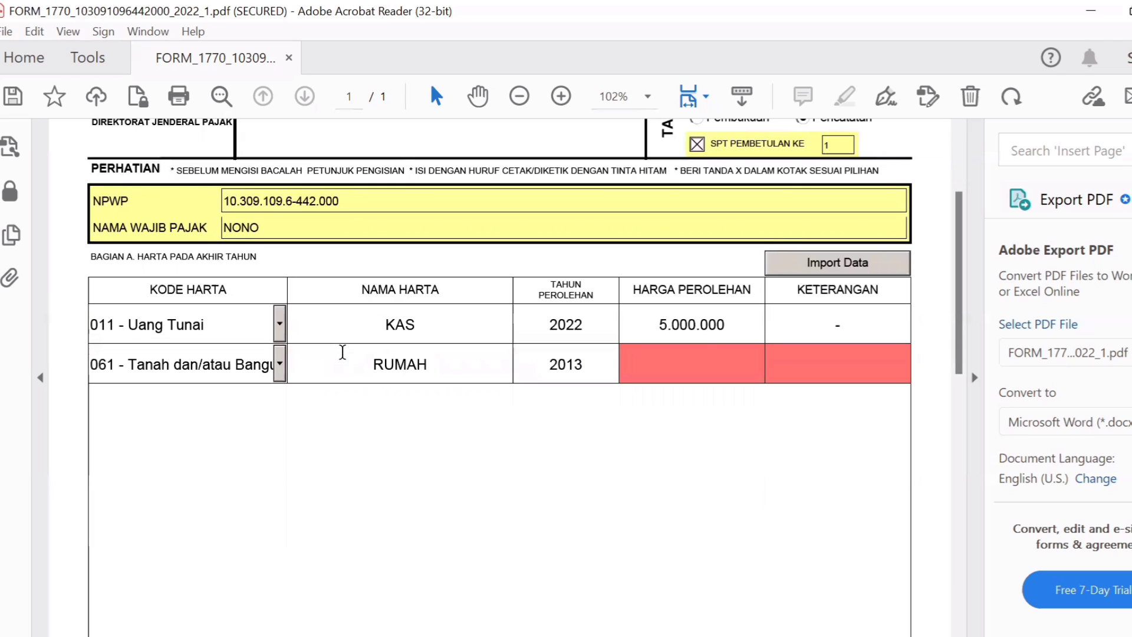
type("100.")
type("000.000")
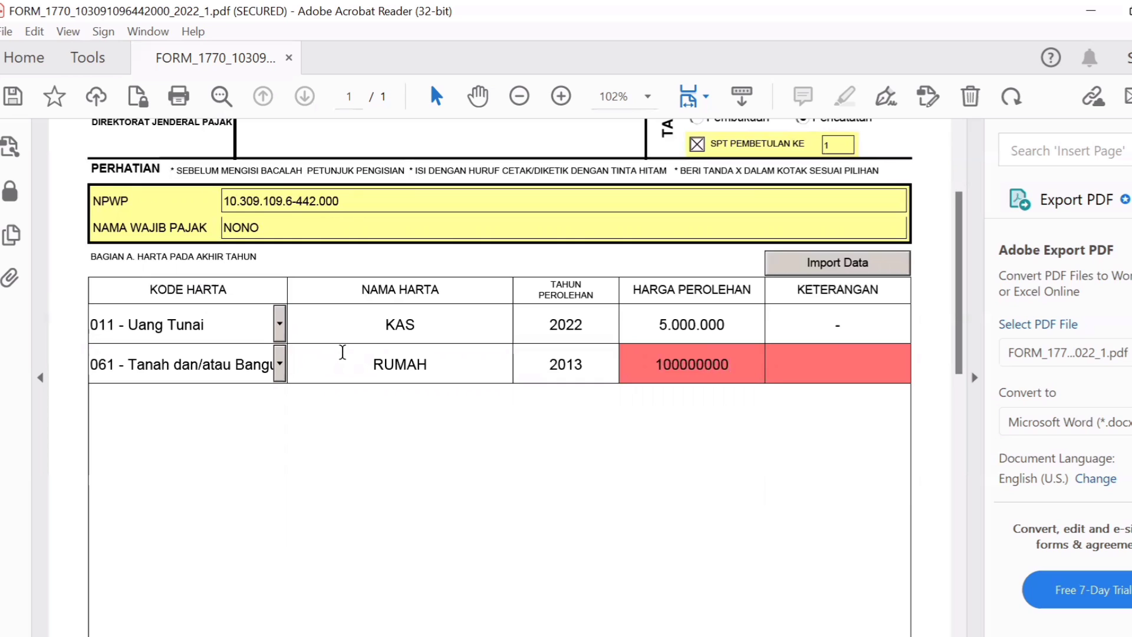
key("Tab")
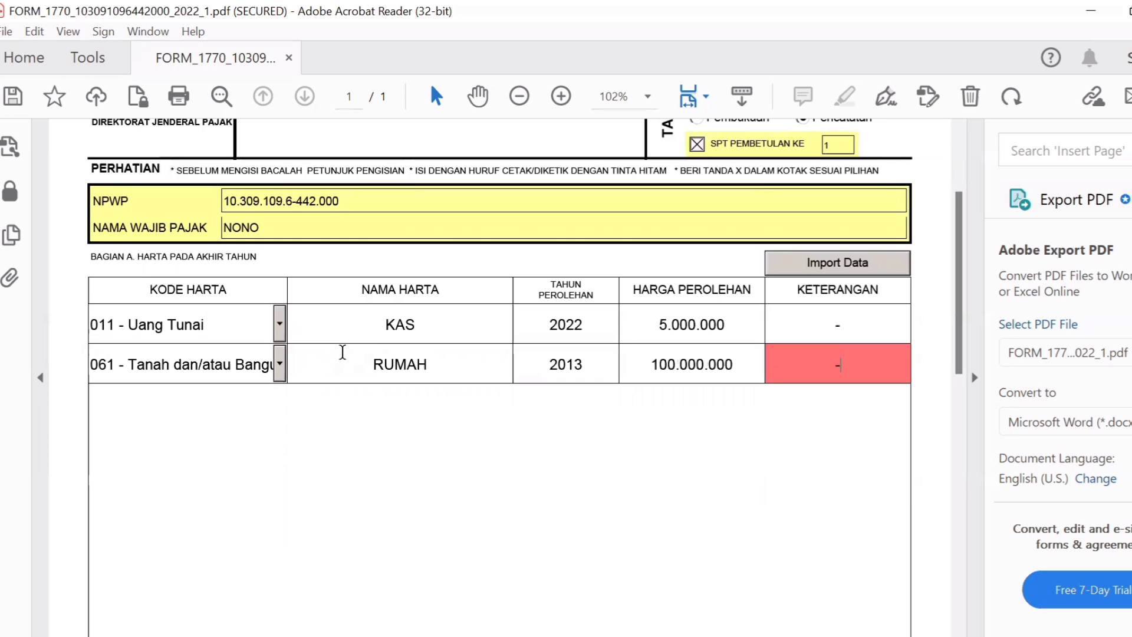
key("Tab")
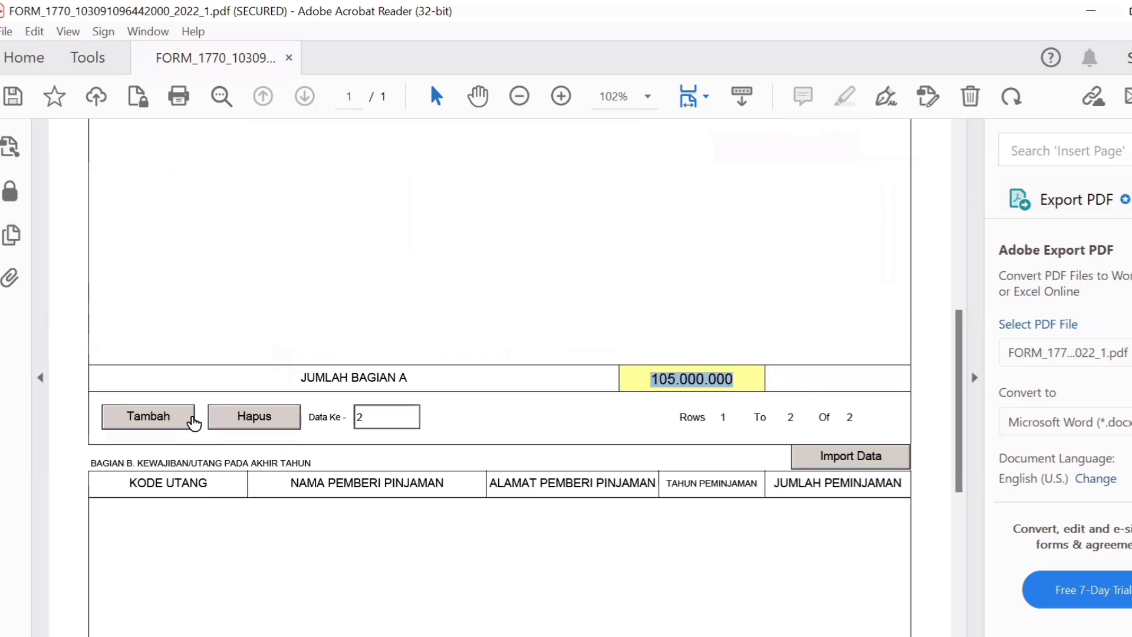
Add a debt row in Bagian B with debt code 101 for a bank debt (Utang Bank).
scroll(963, 386, "up", 10)
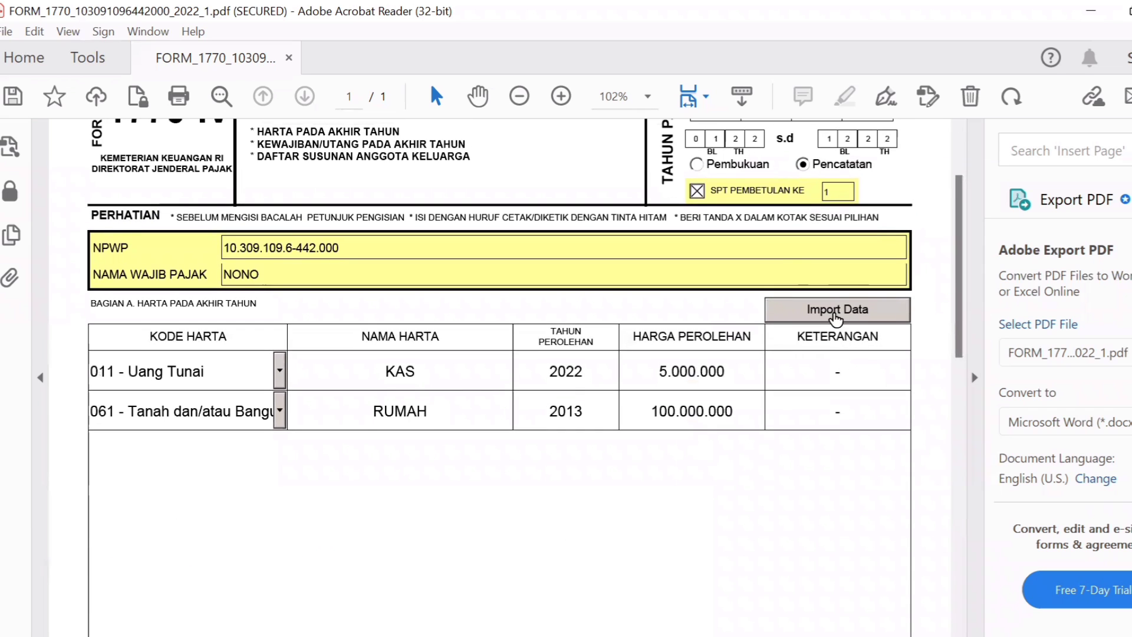
left_click_drag(957, 289, 960, 339)
left_click_drag(947, 428, 947, 494)
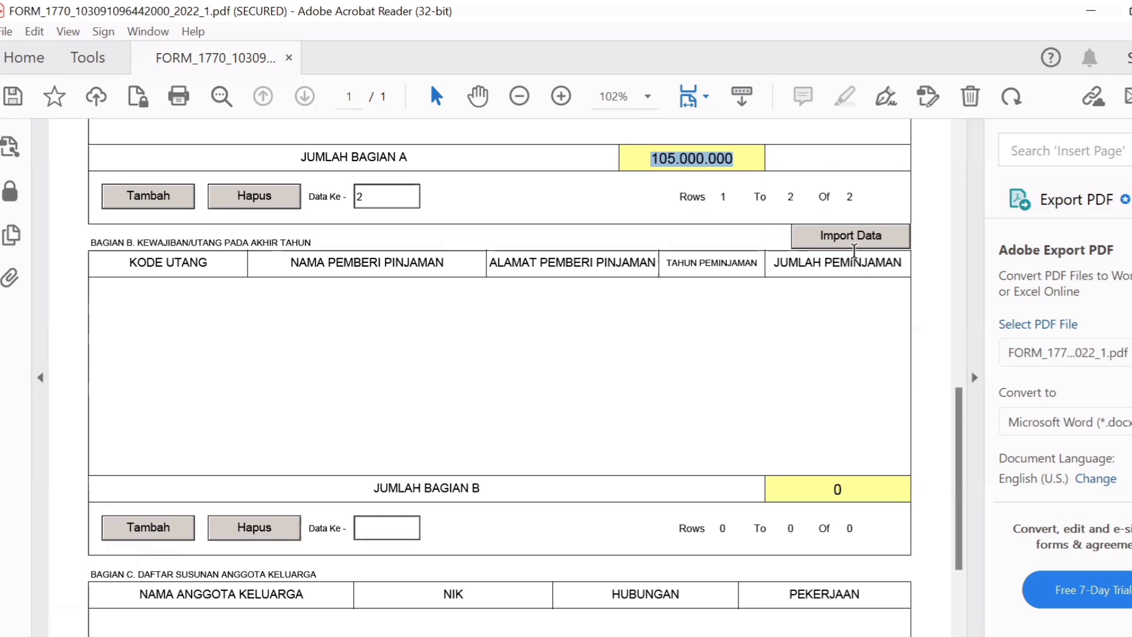
left_click(150, 523)
left_click(236, 301)
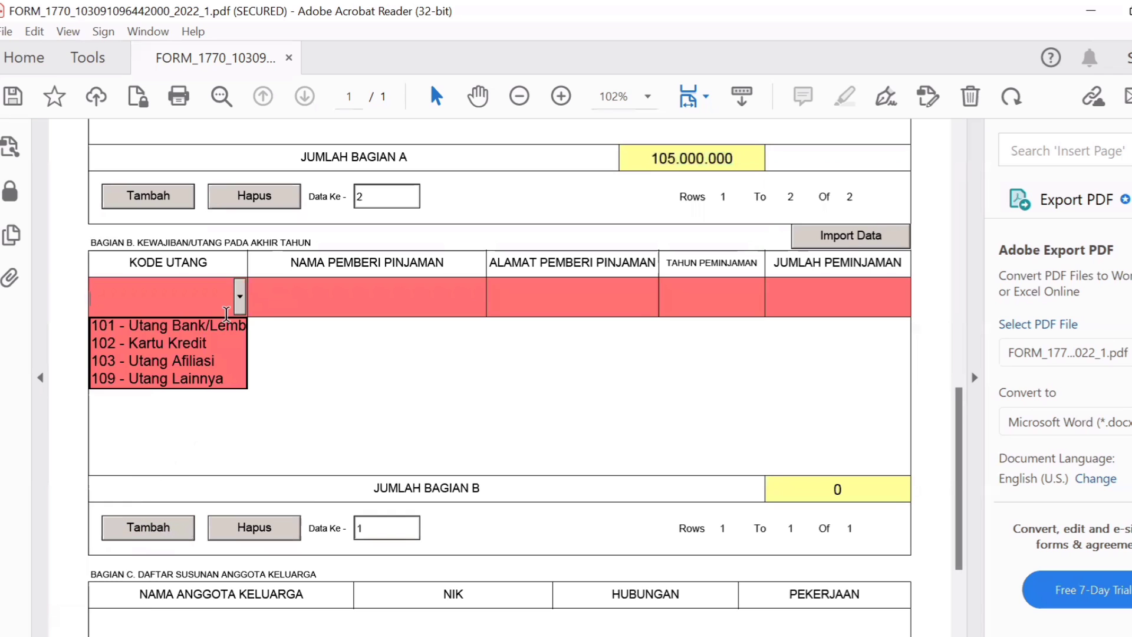
left_click(225, 327)
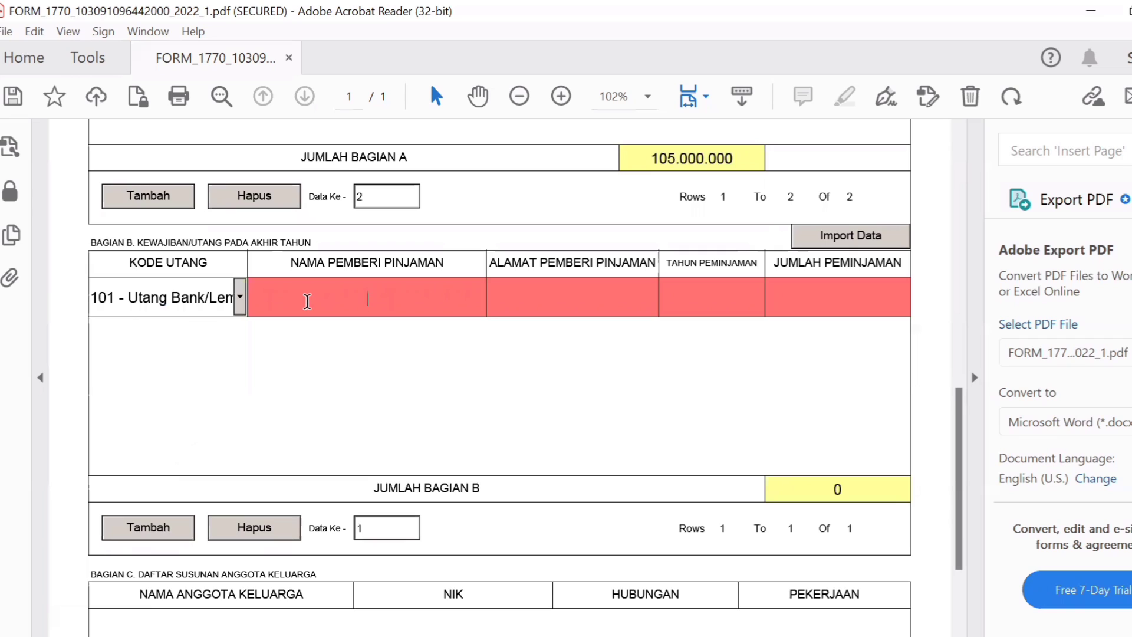
Fill the debt row with lender BANK AAA, address TASIKMALAYA, loan year 2022 and loan amount 20.000.000.
type("BANK AAA")
key("Tab")
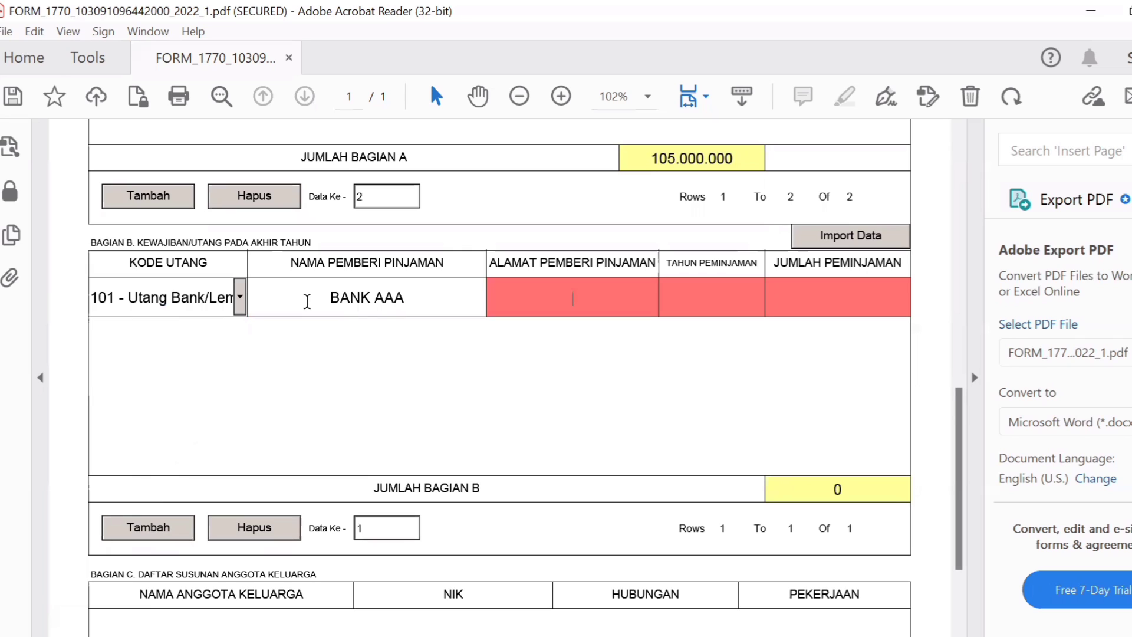
type("TASIKMALAYA")
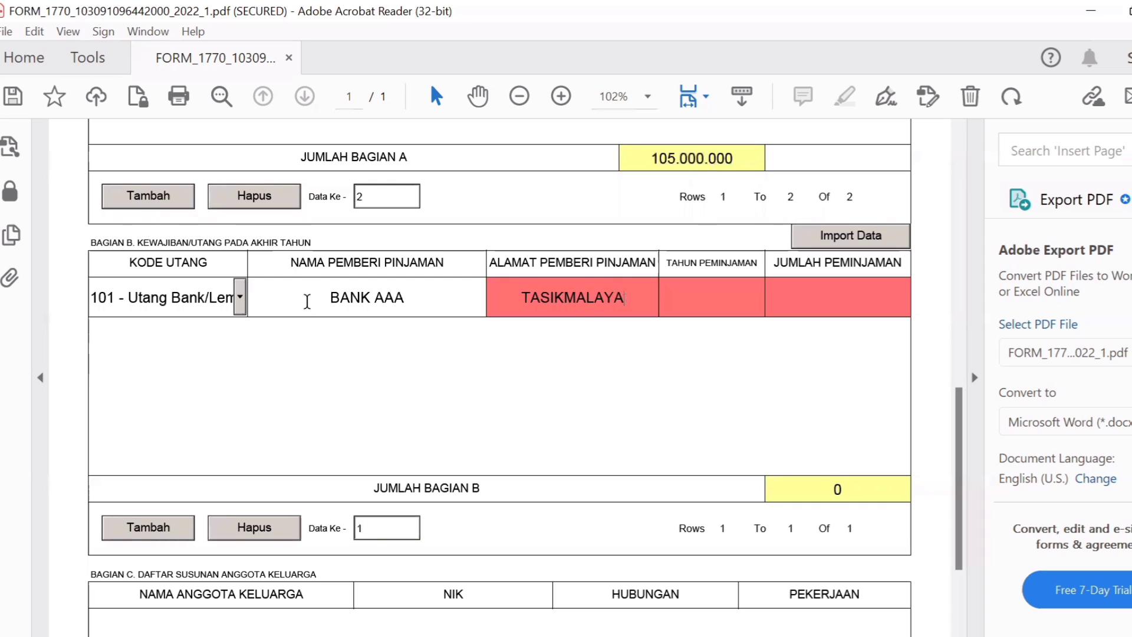
key("Tab")
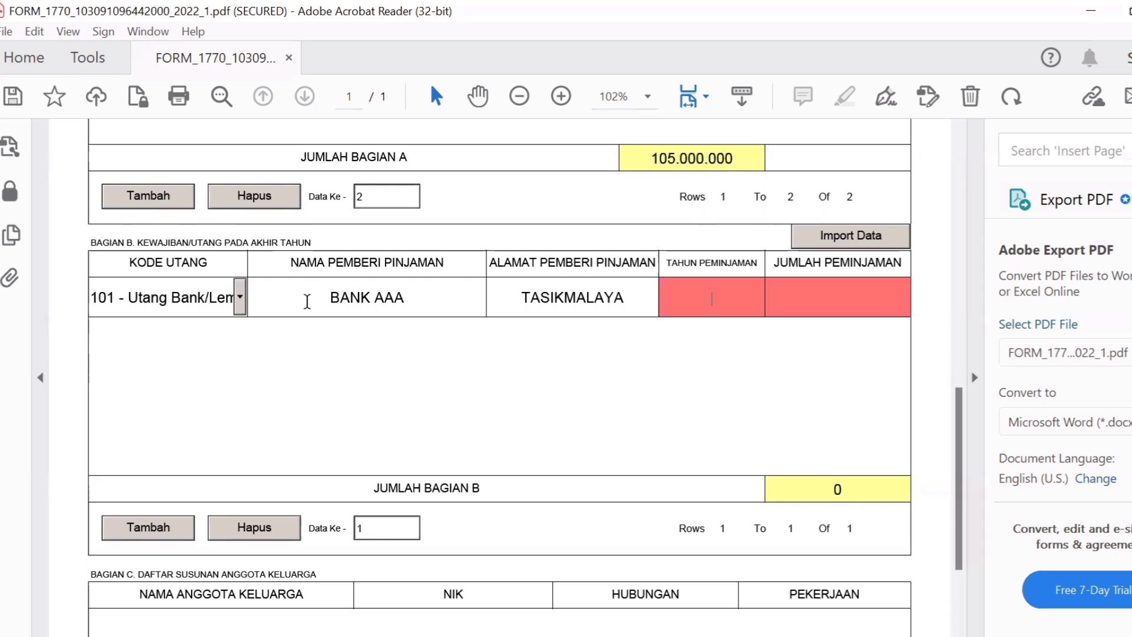
type("2022")
key("Tab")
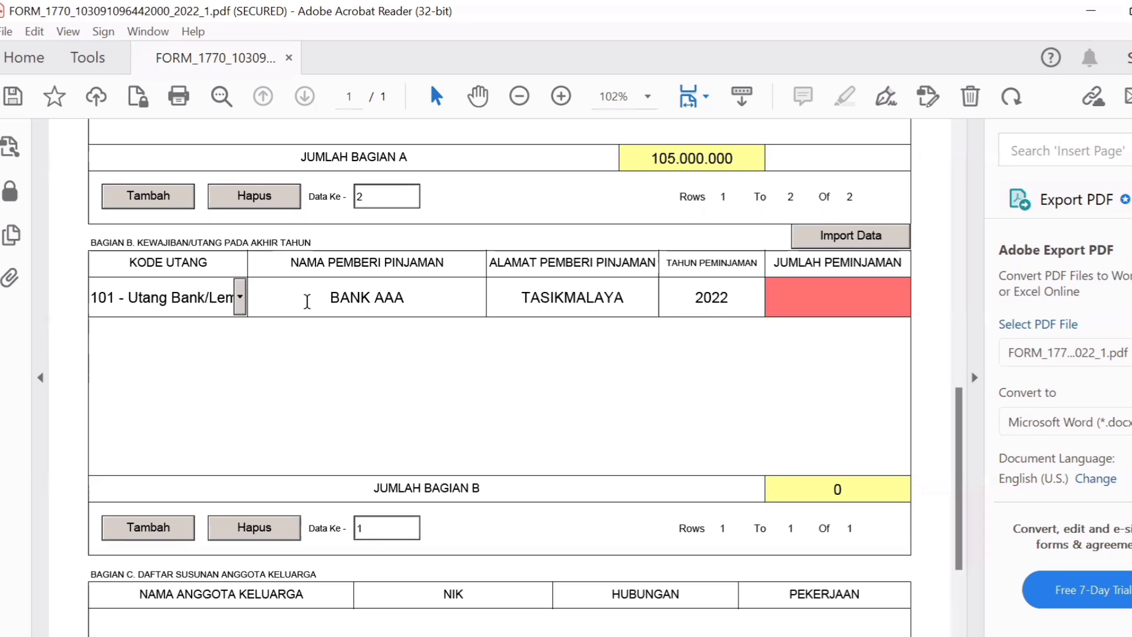
type("200")
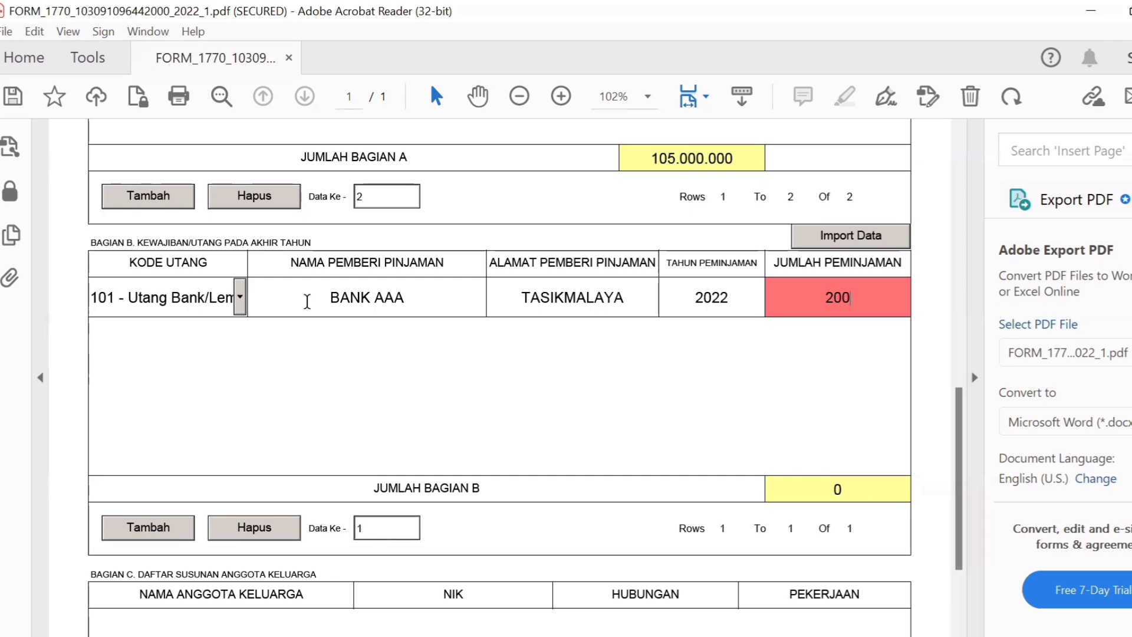
type("00000")
key("Tab")
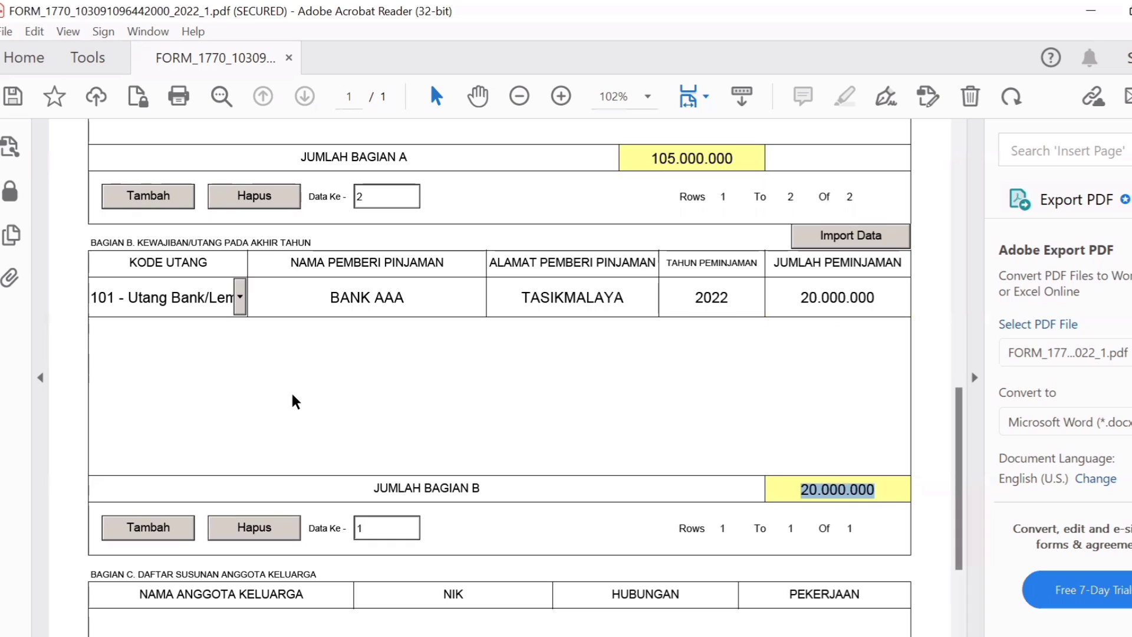
Try adding and deleting an extra debt row in Bagian B, and add a blank family member row in Bagian C.
left_click(135, 540)
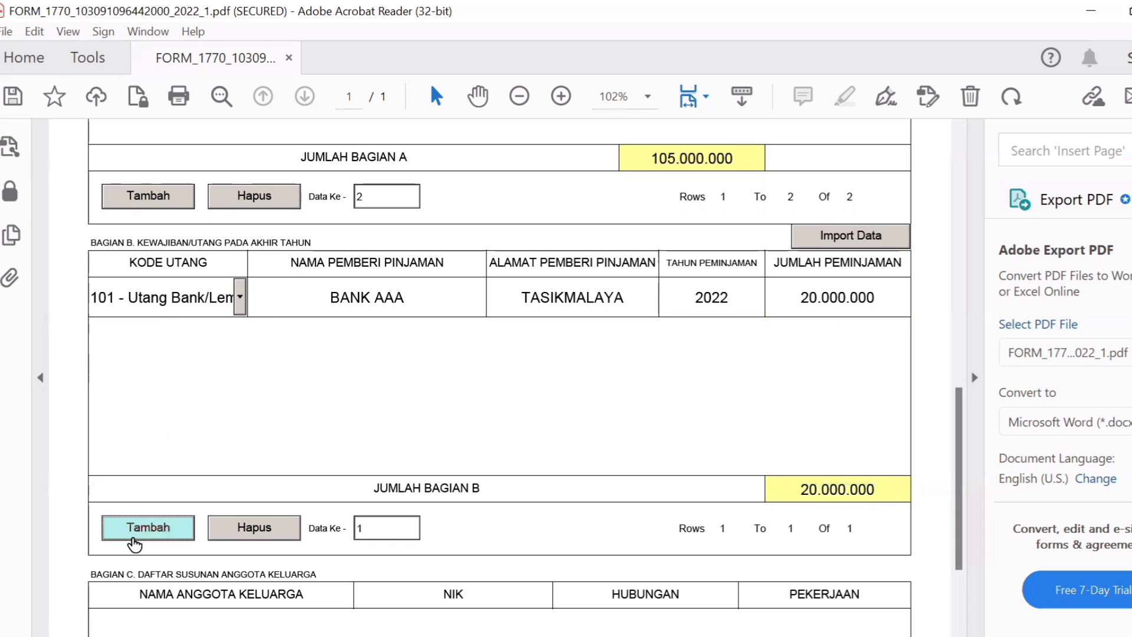
left_click(266, 529)
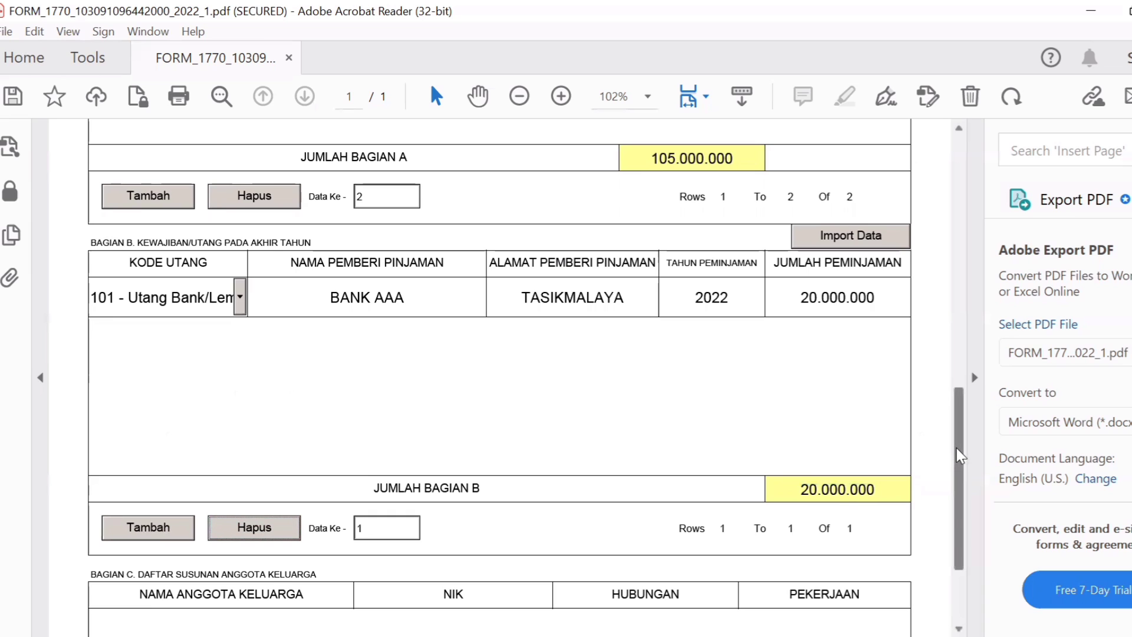
scroll(949, 530, "down", 3)
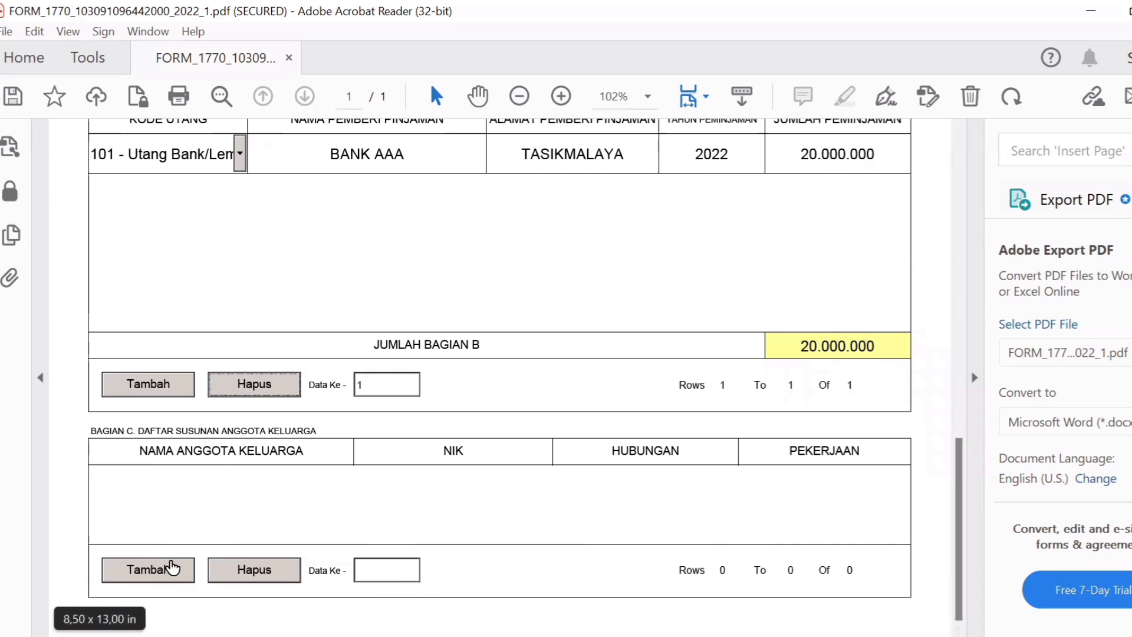
left_click(182, 583)
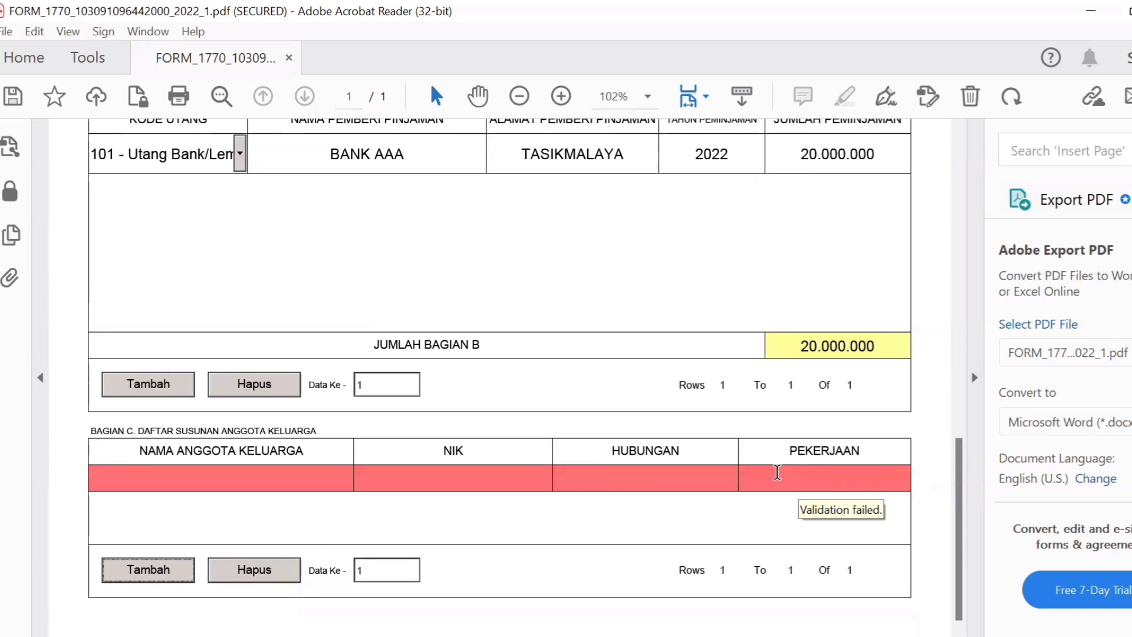
Delete the blank family member row from Bagian C of Lampiran IV.
left_click(284, 568)
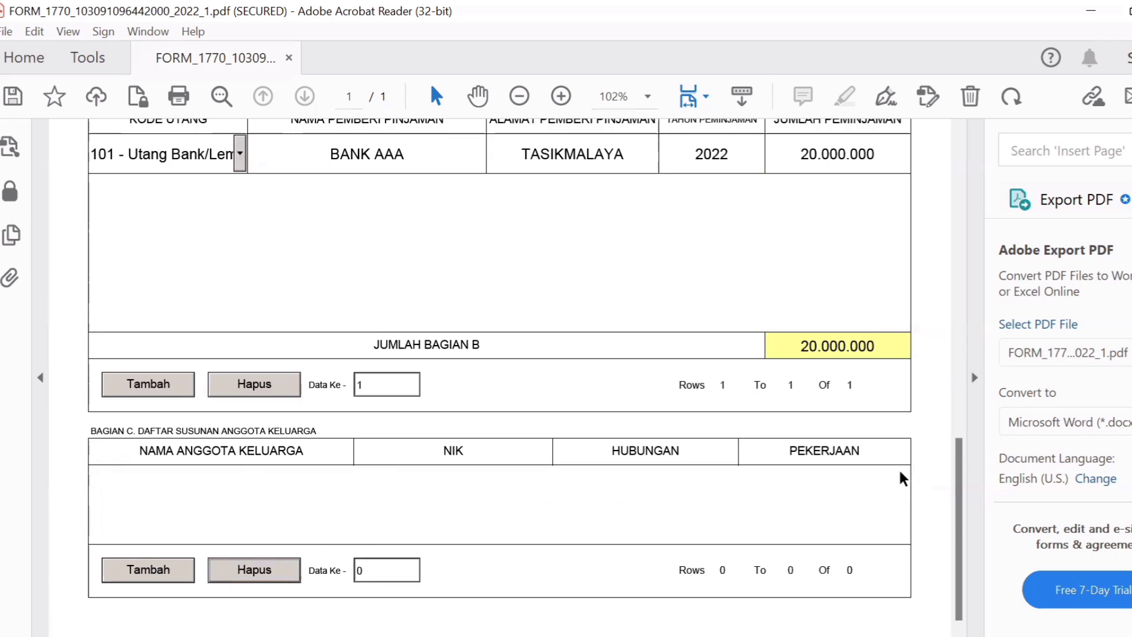
Review the completed Lampiran IV, checking the assets in Bagian A, the debts in Bagian B and the family list in Bagian C.
left_click_drag(950, 515, 947, 456)
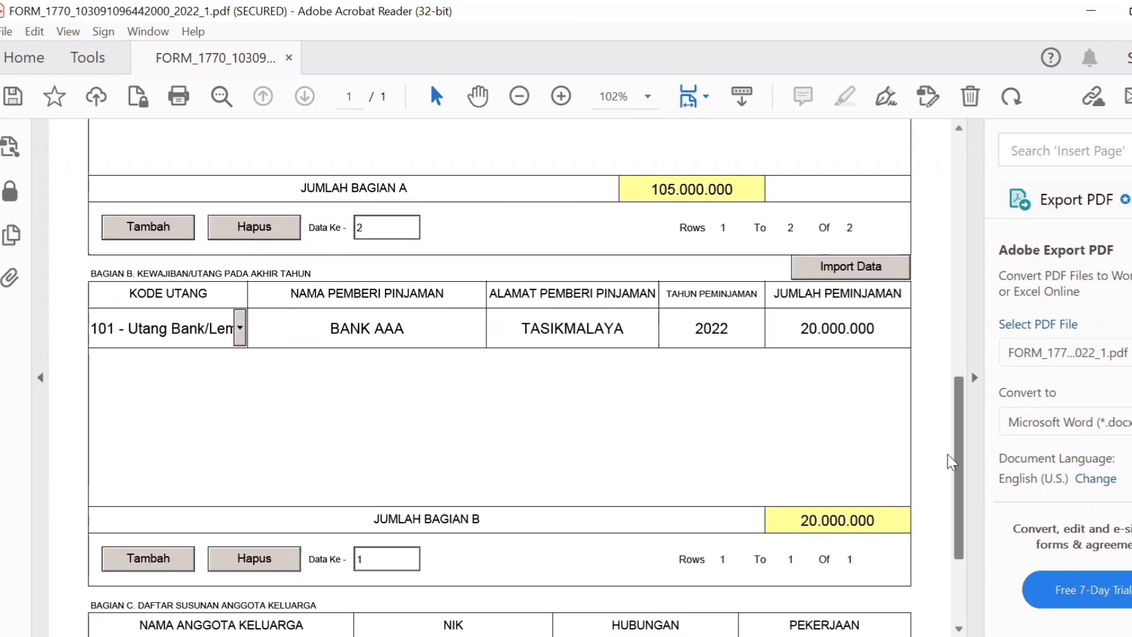
left_click_drag(947, 454, 930, 328)
scroll(931, 307, "up", 3)
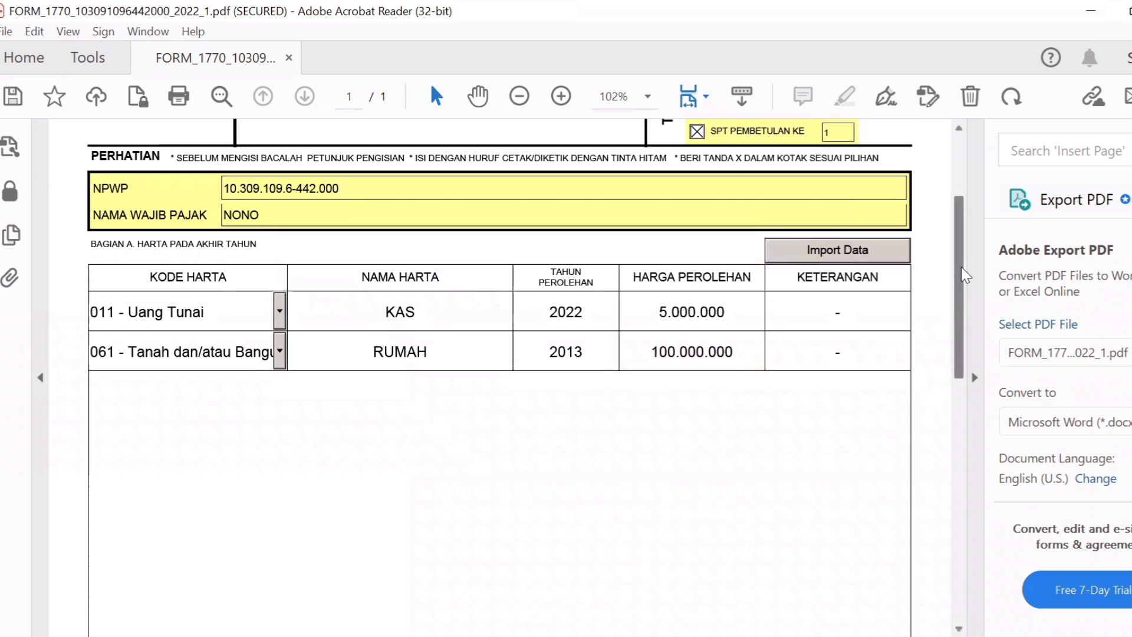
mouse_move(964, 275)
left_mouse_down()
mouse_move(964, 264)
mouse_move(968, 293)
left_mouse_up()
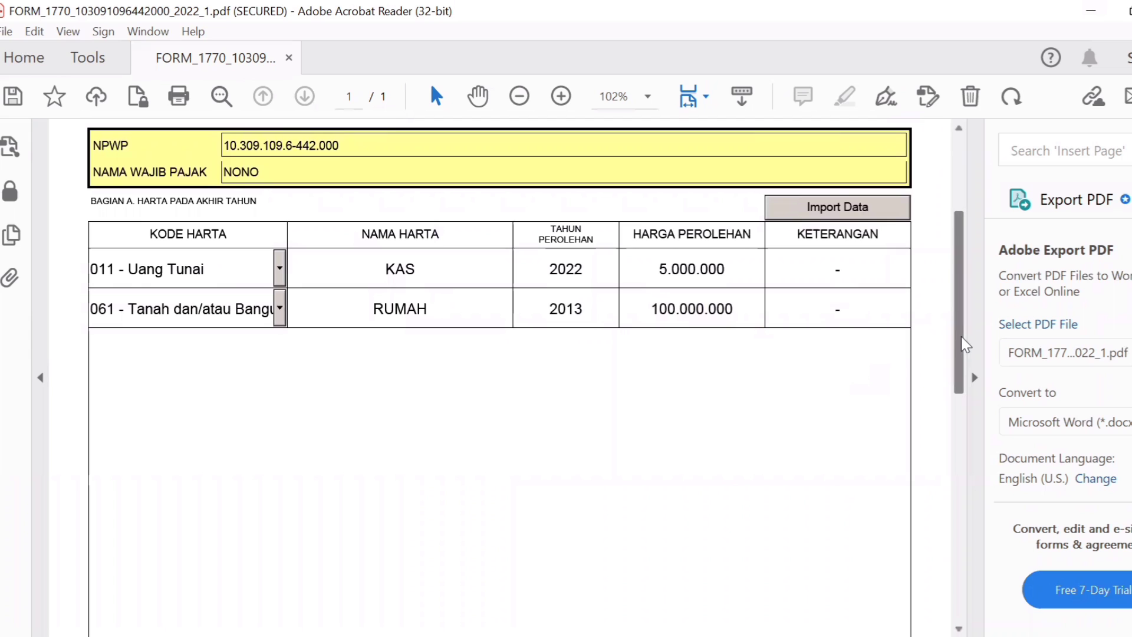
left_click_drag(962, 339, 914, 257)
scroll(914, 277, "down", 10)
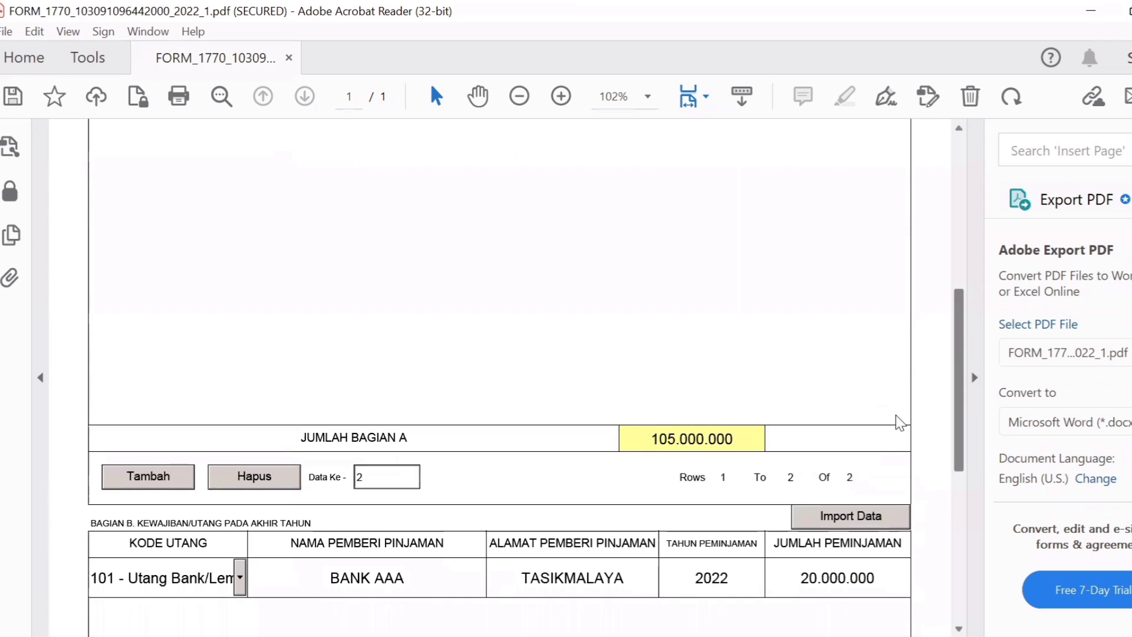
scroll(897, 415, "down", 3)
scroll(888, 455, "up", 14)
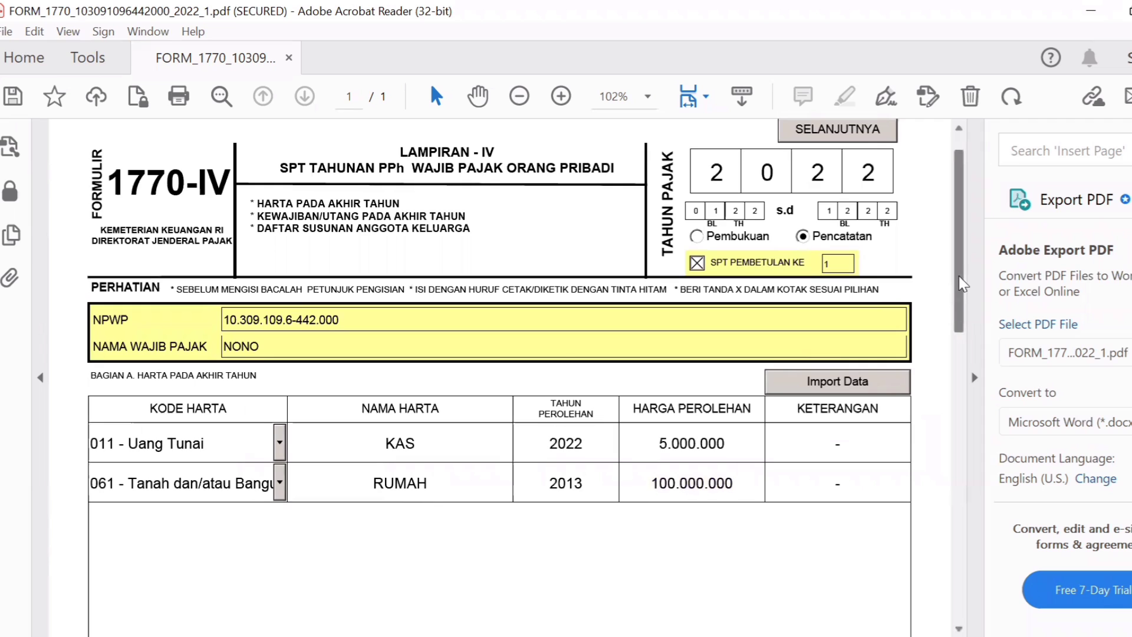
left_click_drag(961, 283, 931, 479)
scroll(927, 475, "down", 3)
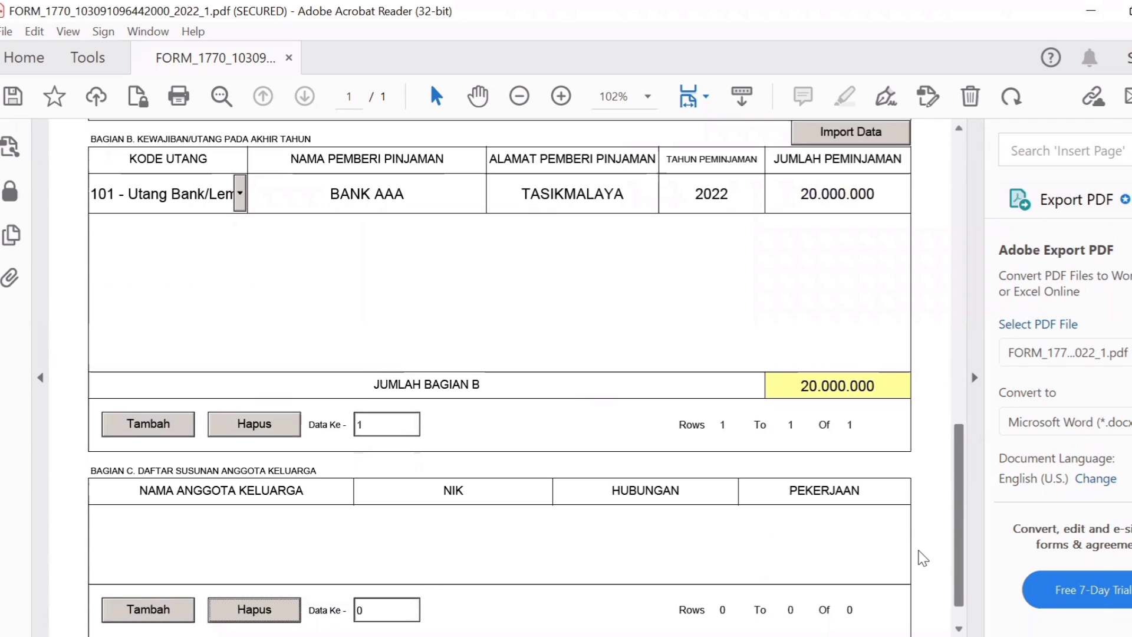
scroll(922, 554, "up", 5)
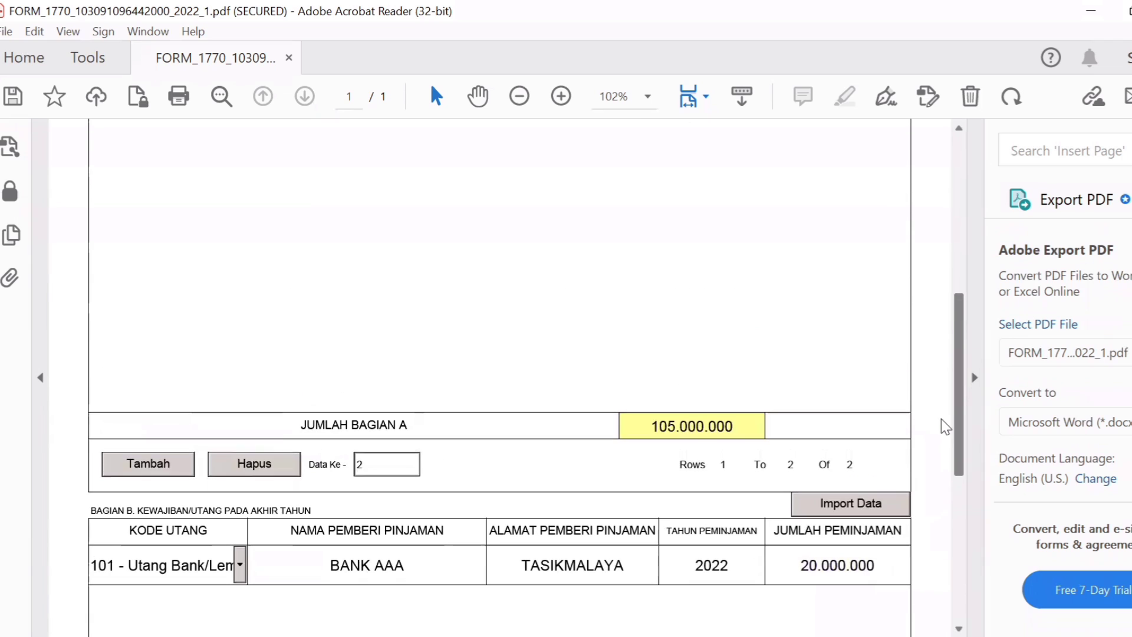
scroll(941, 419, "up", 1)
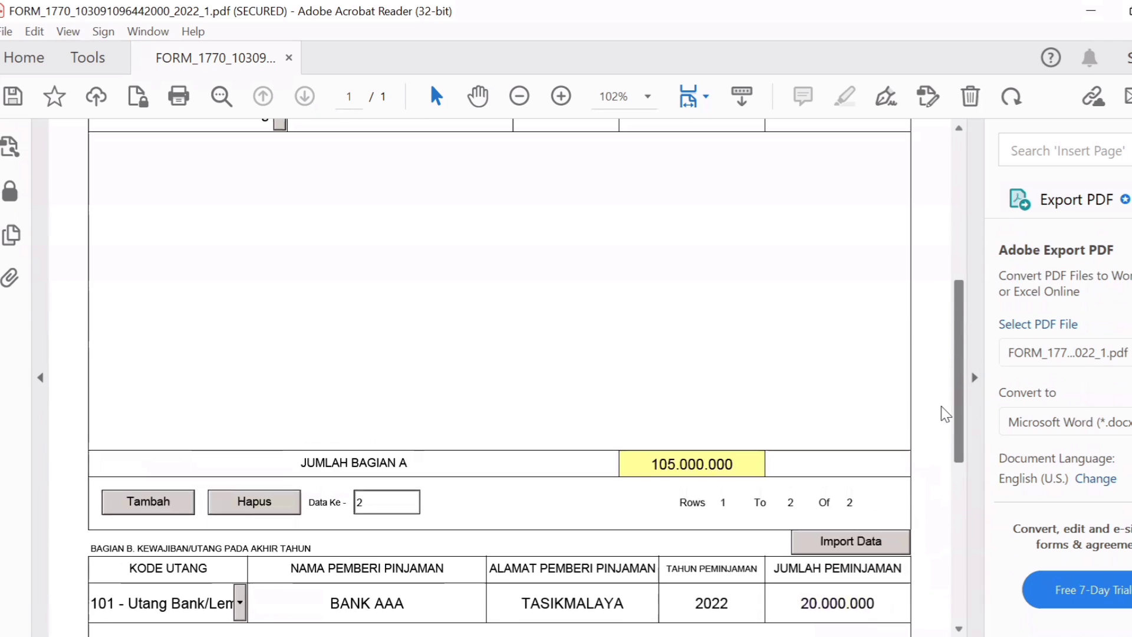
scroll(941, 406, "up", 6)
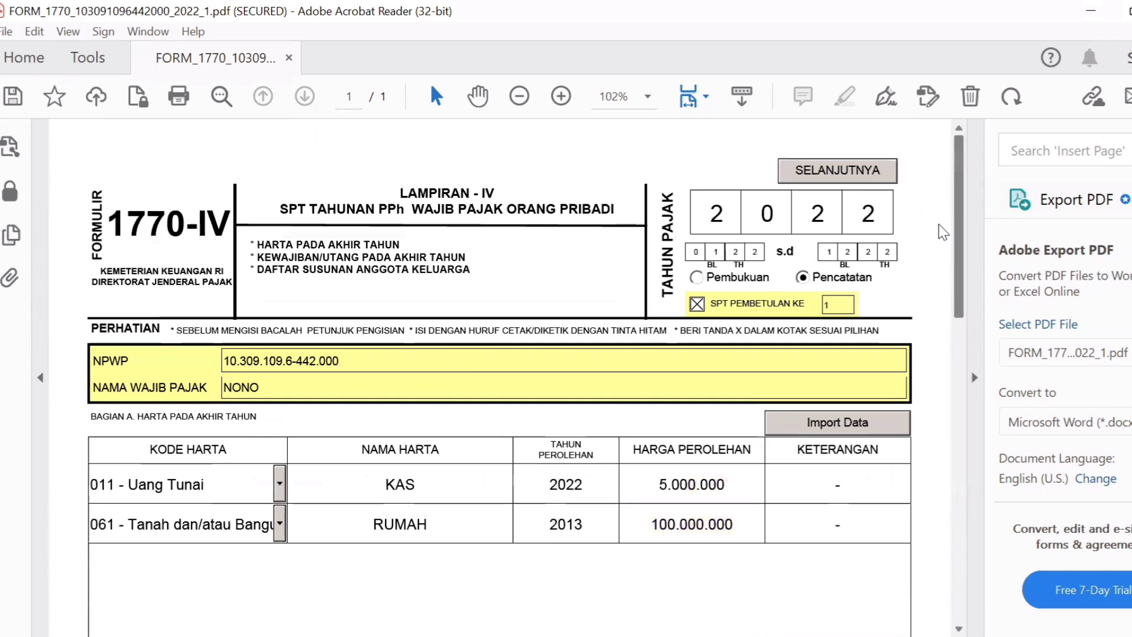
Continue to Lampiran III and look over the final-tax income items in Bagian A.
left_click(846, 174)
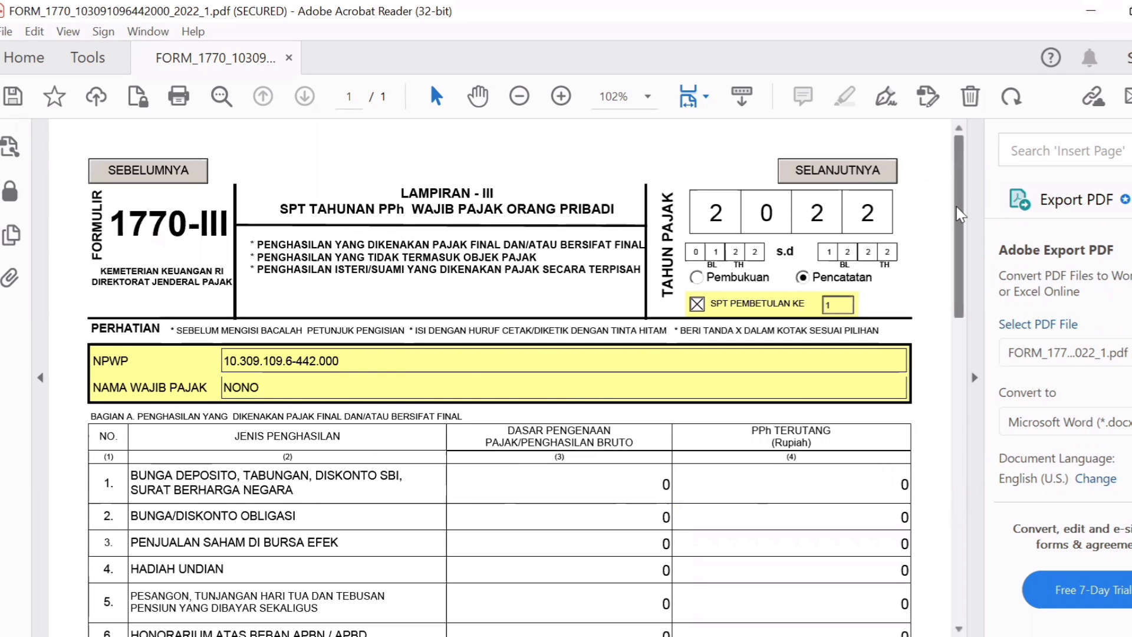
left_click_drag(957, 206, 987, 281)
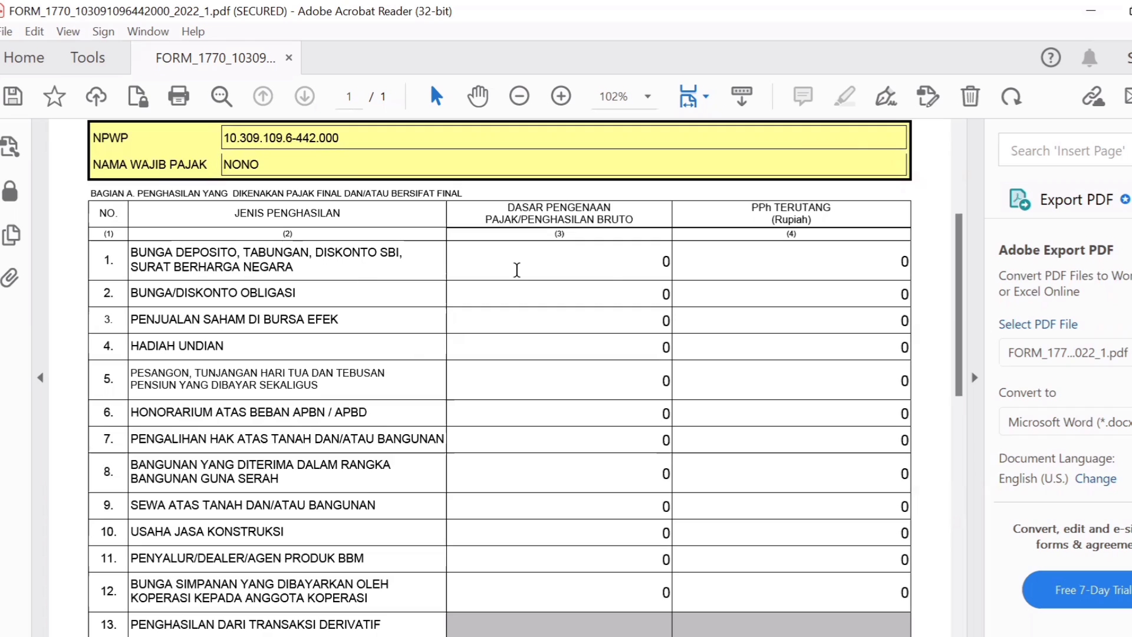
left_click(611, 272)
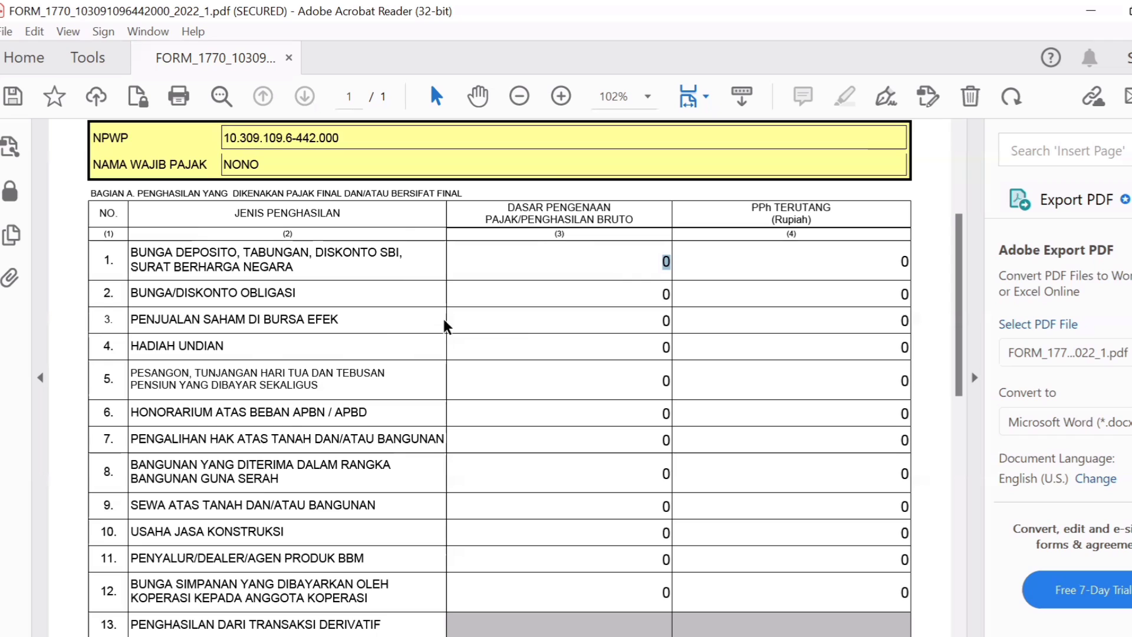
left_click(659, 319)
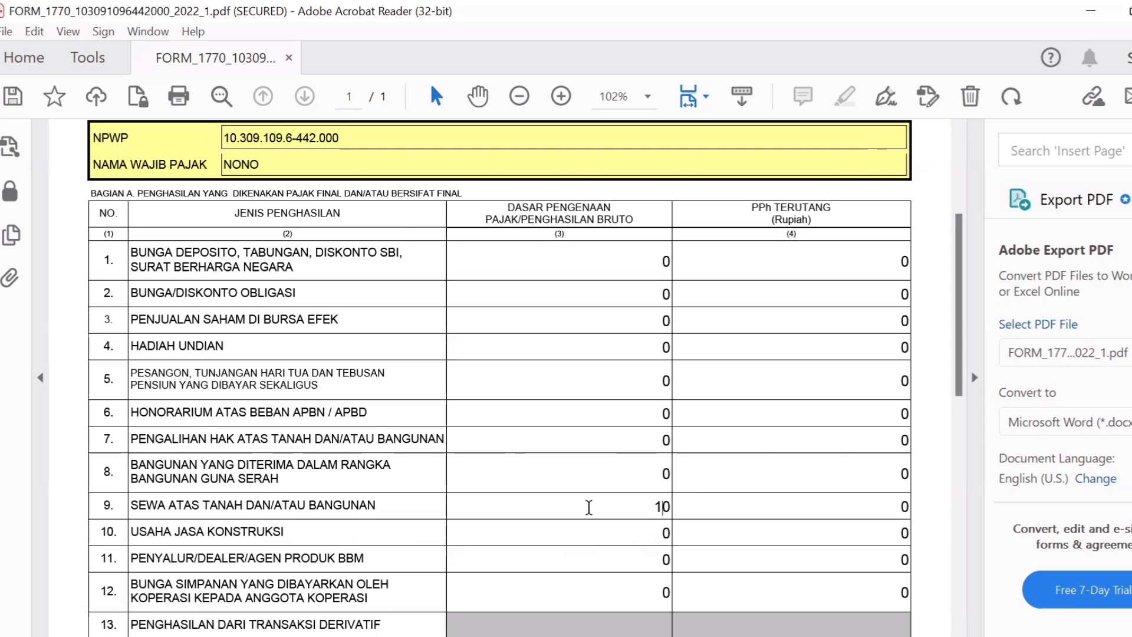
Set the gross income for land and building rent (row 9) to 100.000.000.
left_click(589, 507)
type("1000000000")
key("Tab")
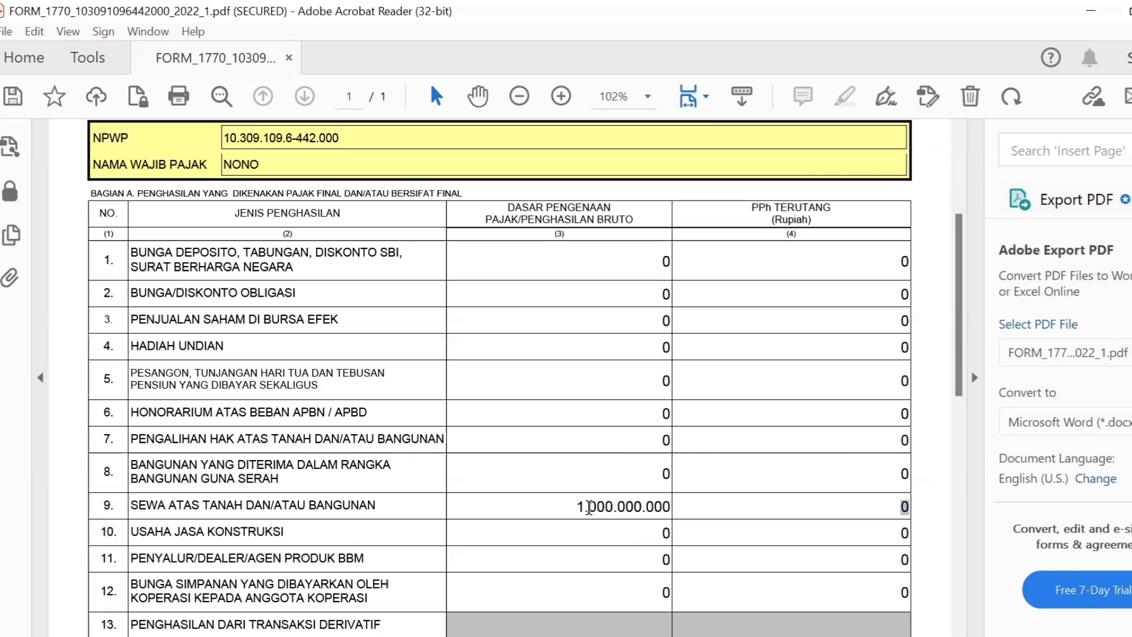
left_click(611, 507)
key("BackSpace")
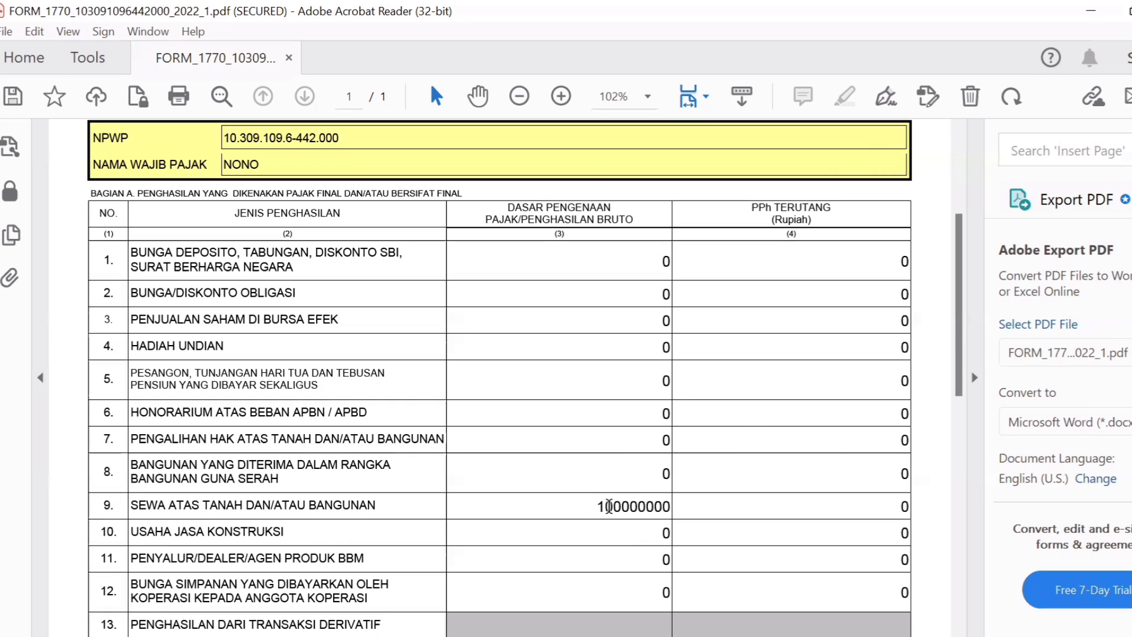
key("Tab")
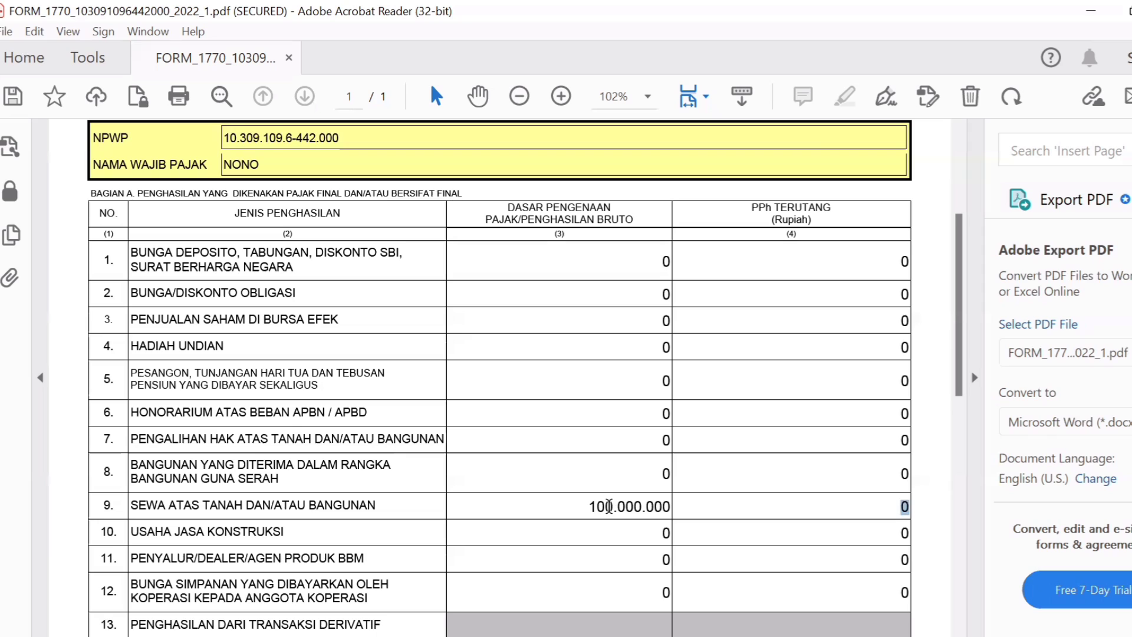
Set the PPh Terutang for land and building rent (row 9) to 10.000.000.
type("1")
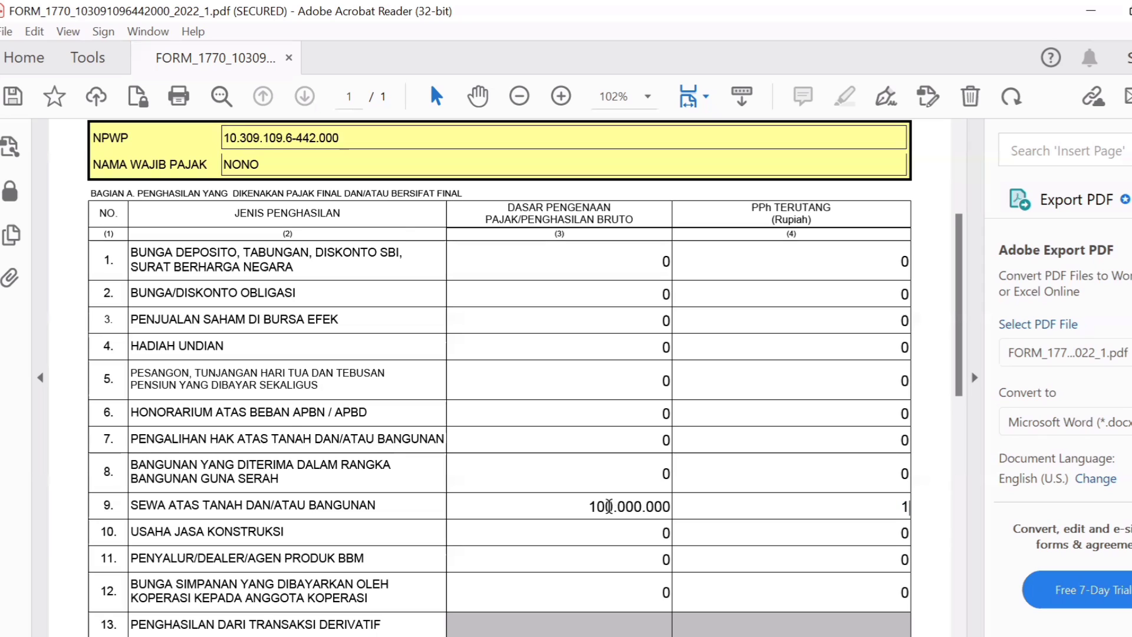
type("00000000")
key("Tab")
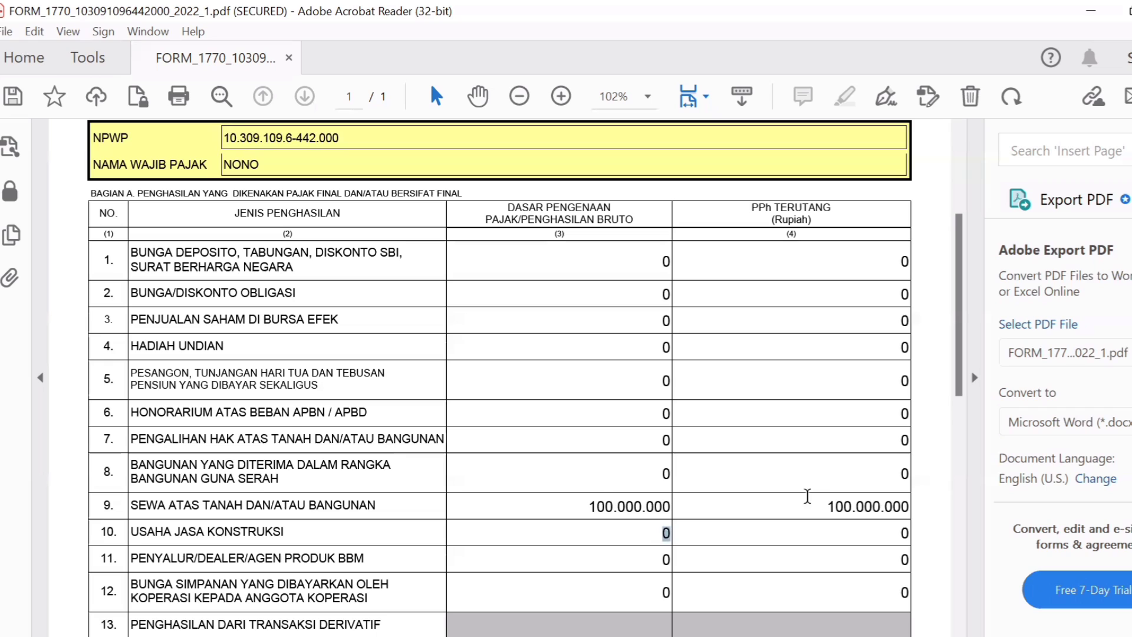
left_click(852, 508)
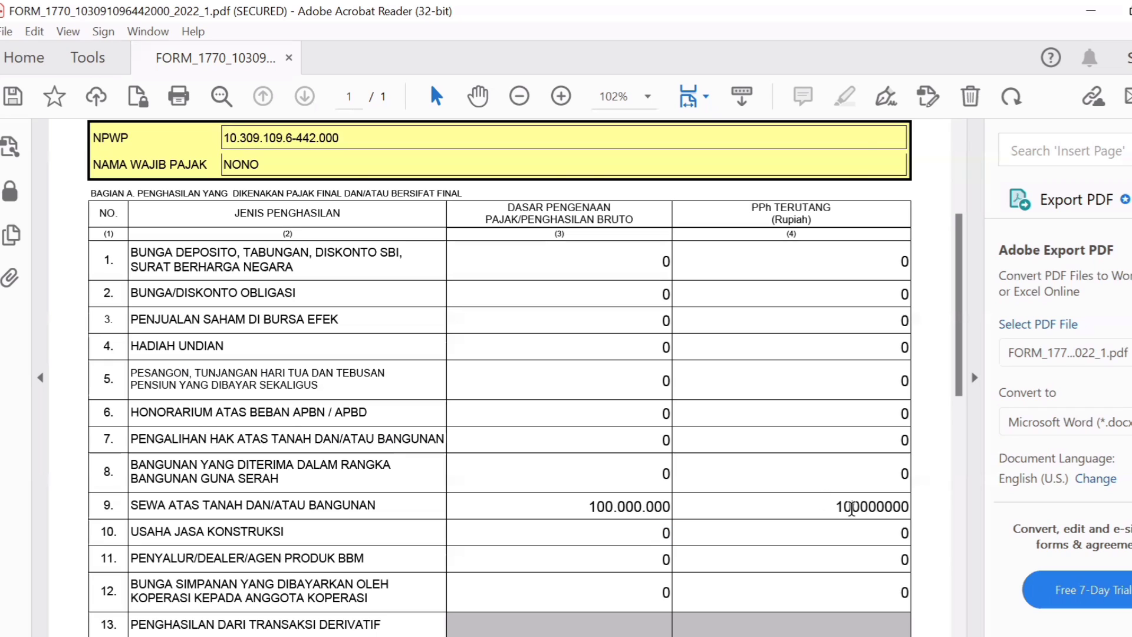
key("BackSpace")
key("Tab")
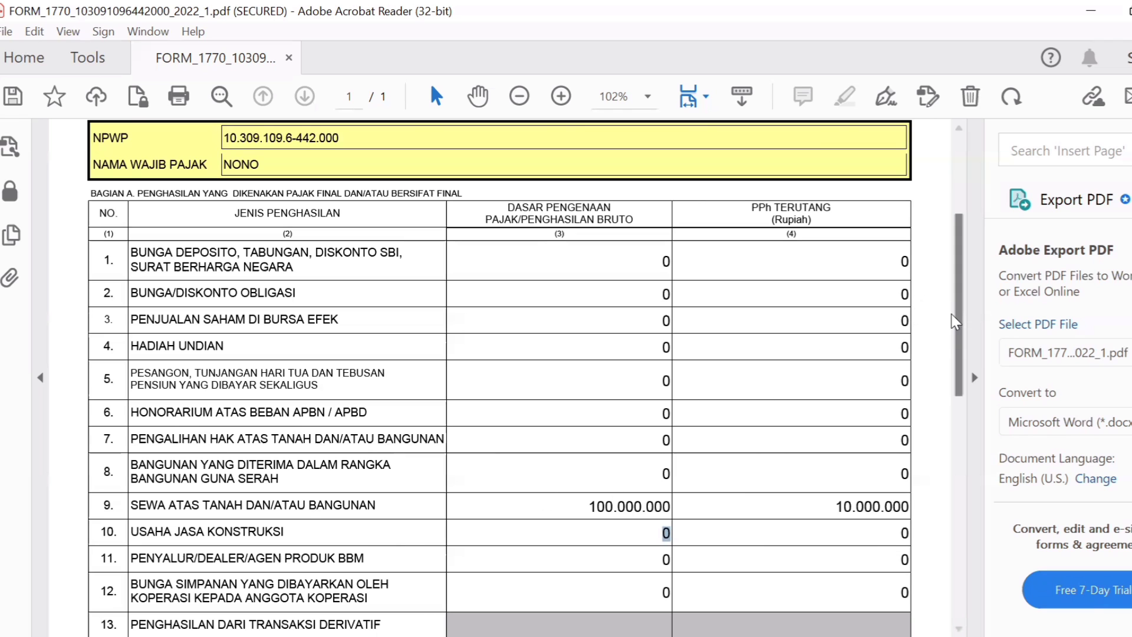
Mark other final-tax income (row 16) as PP23 / PP55 and open the PP23/PP55 gross income list.
left_click_drag(965, 332, 951, 412)
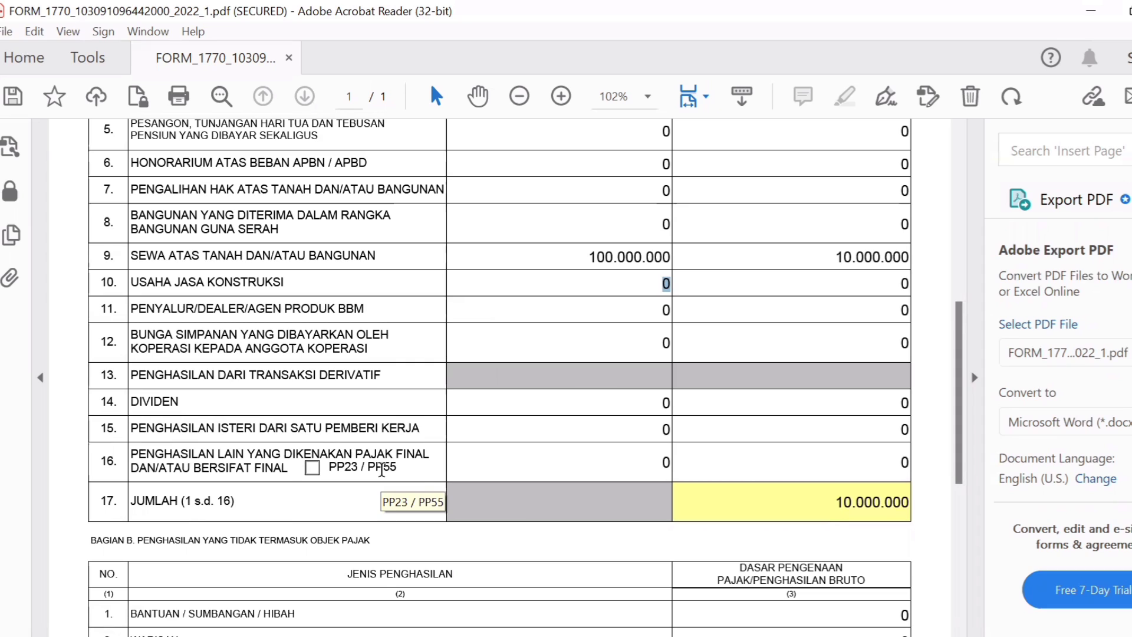
left_click(313, 469)
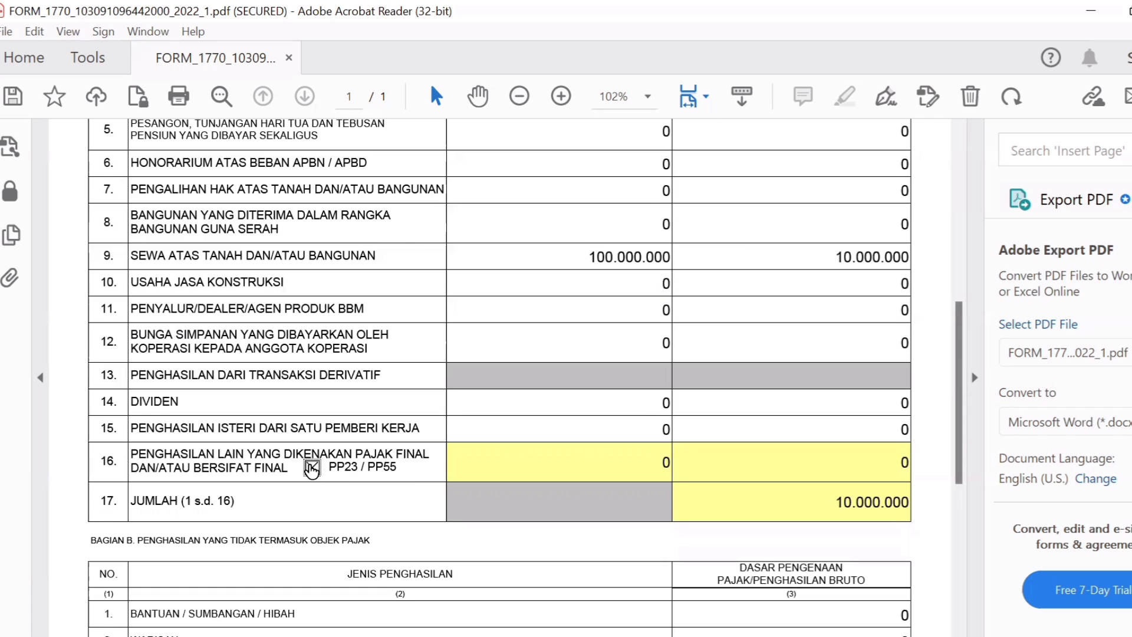
scroll(958, 354, "up", 3)
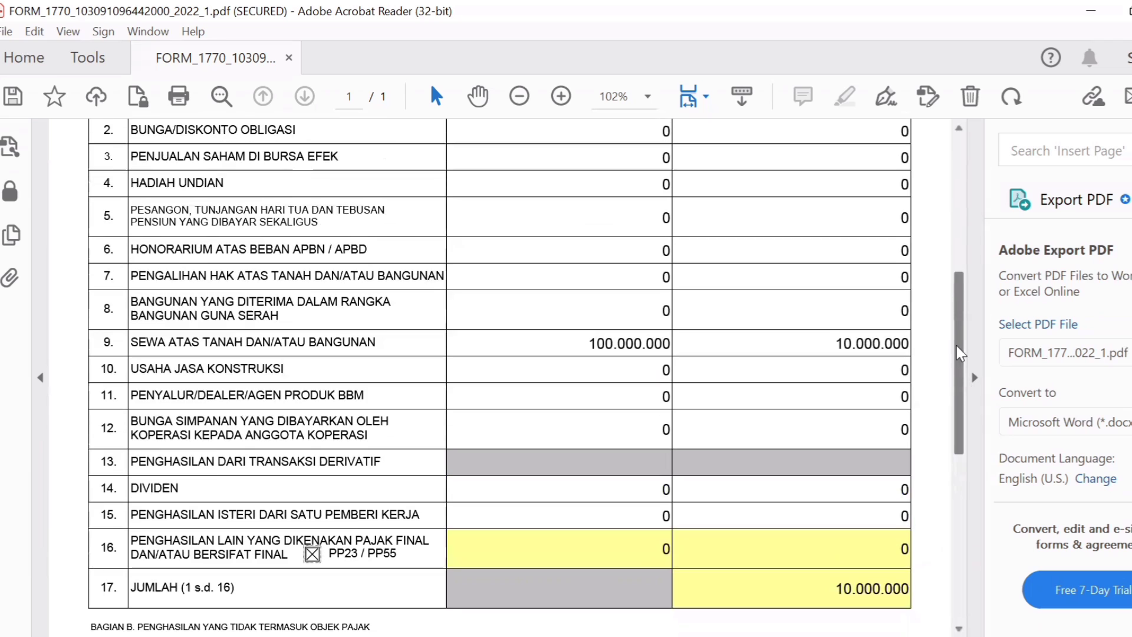
scroll(957, 354, "up", 12)
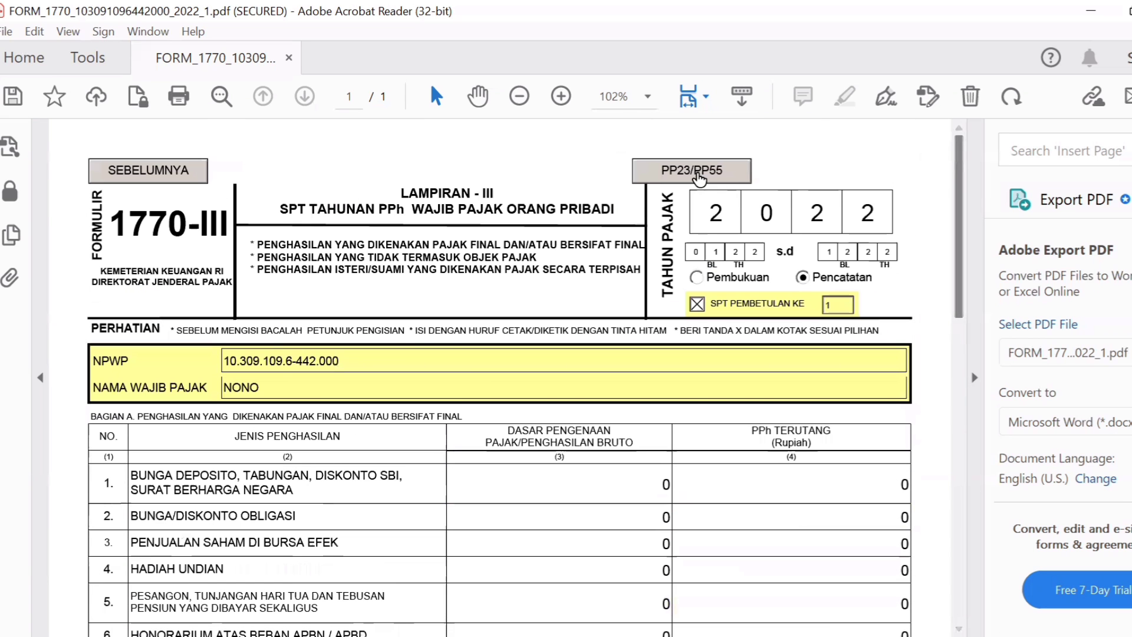
left_click(700, 174)
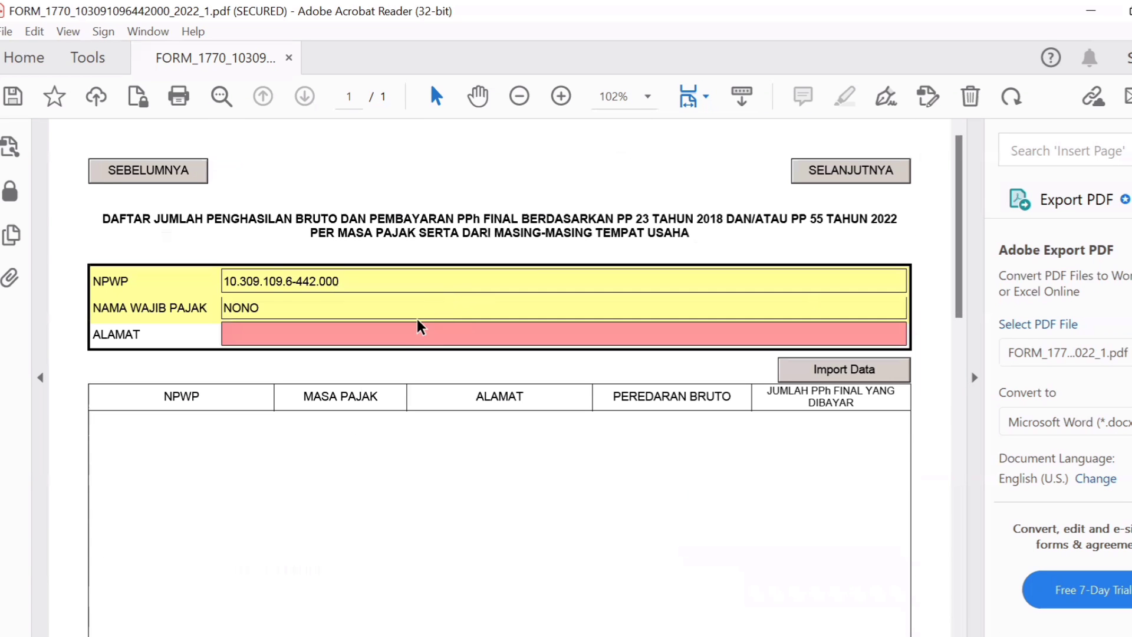
Fill in the taxpayer's address in the header of the PP23/PP55 list.
left_click(403, 342)
type("CI")
key("BackSpace")
type("CIAMIS")
key("Tab")
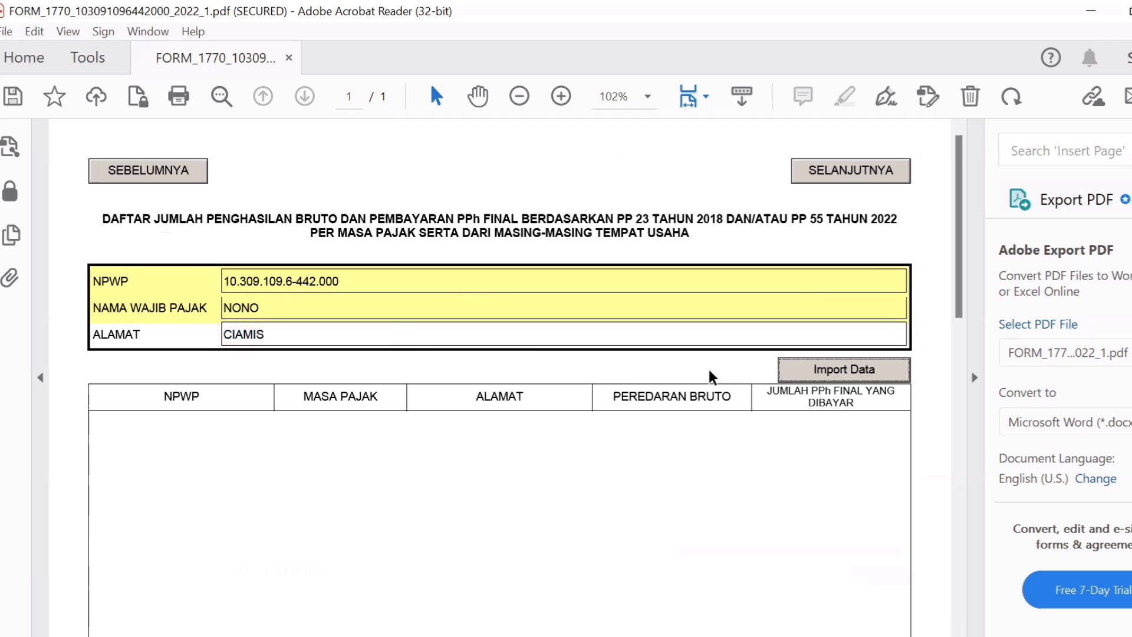
Import the data file Daftar PP4623under into the PP23/PP55 list and answer Ya to moving its values to Lampiran III.
scroll(921, 483, "down", 5)
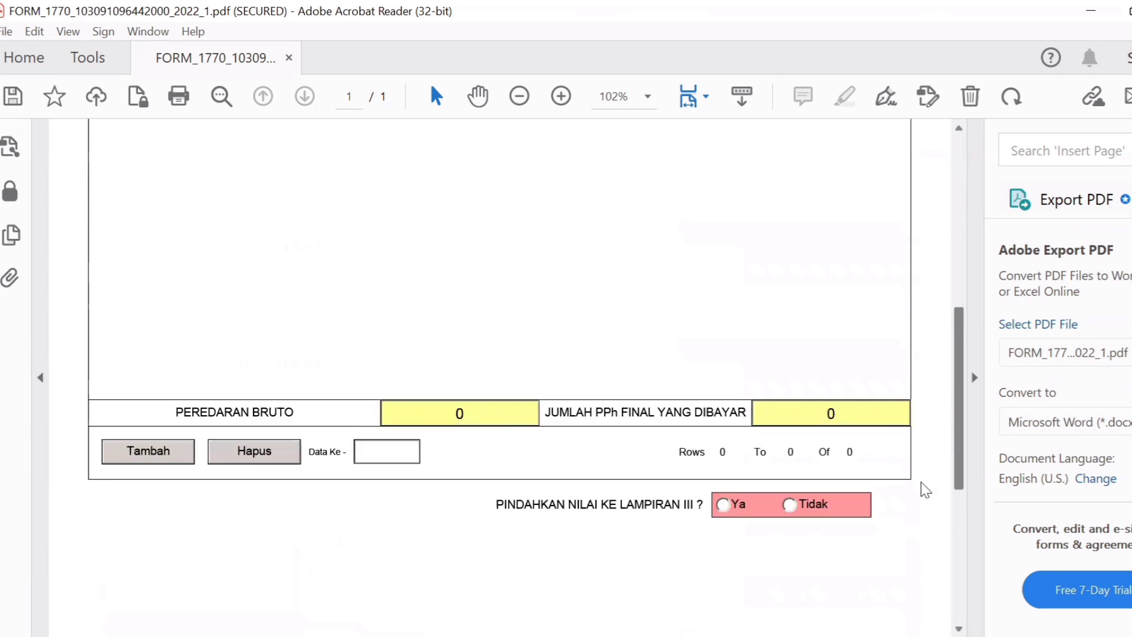
scroll(913, 489, "up", 1)
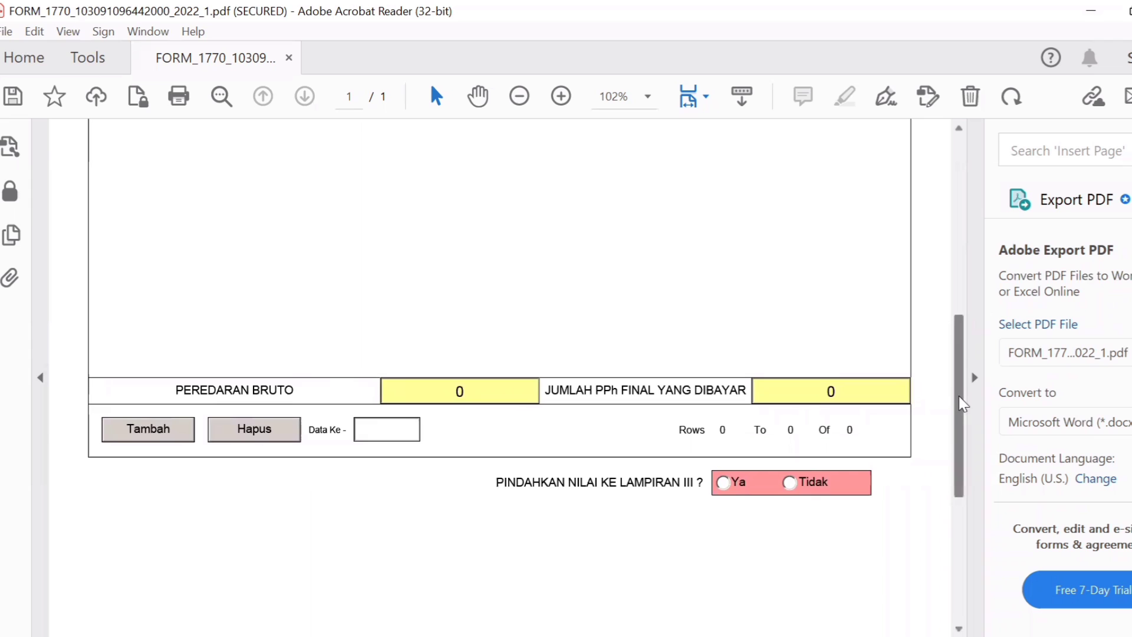
left_click_drag(960, 404, 967, 239)
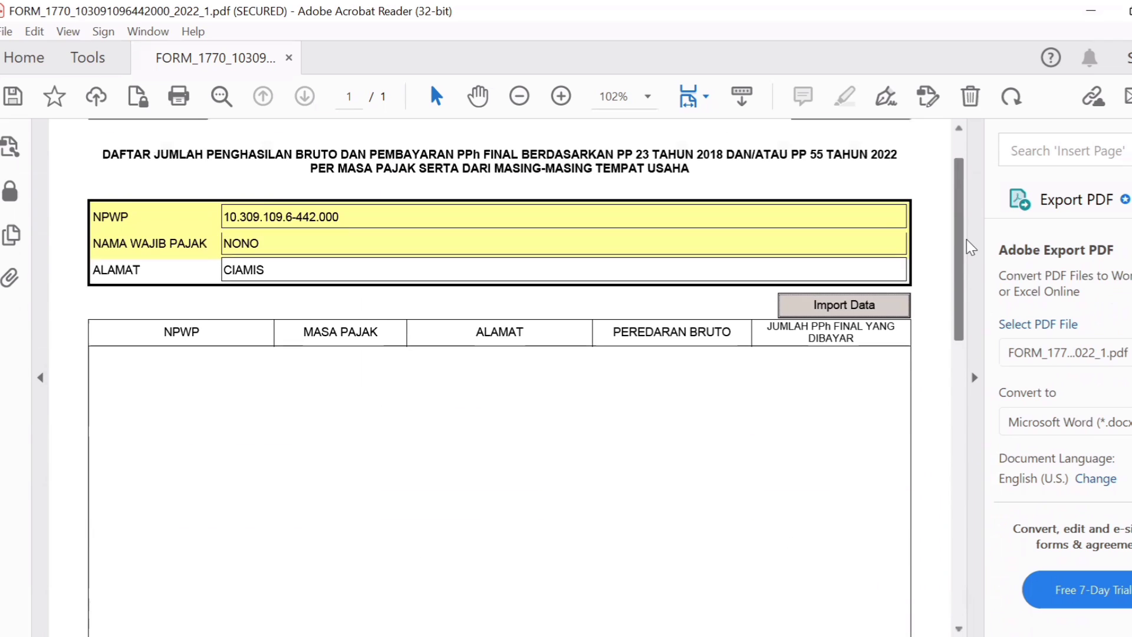
left_click(841, 305)
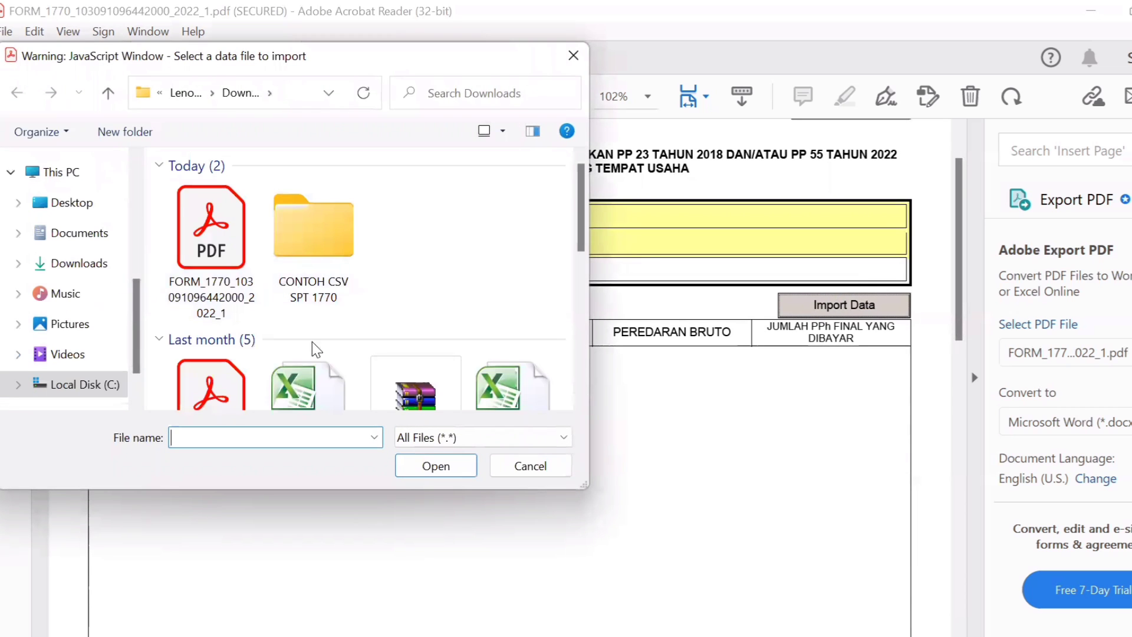
left_click_drag(586, 227, 587, 290)
left_click(533, 243)
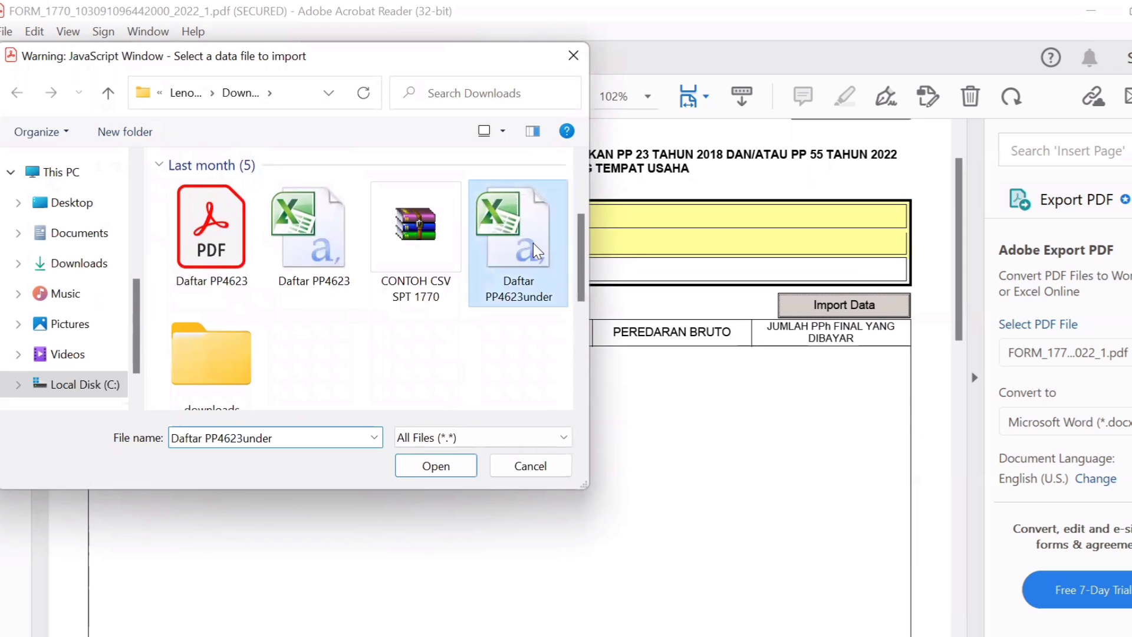
double_click(533, 243)
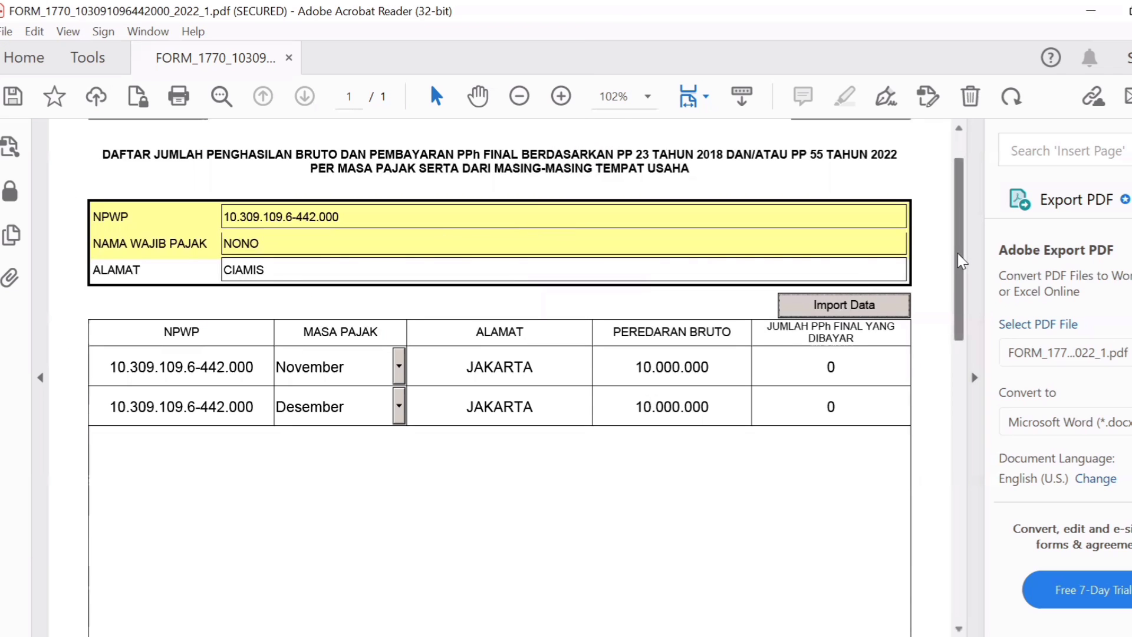
left_click_drag(960, 253, 932, 413)
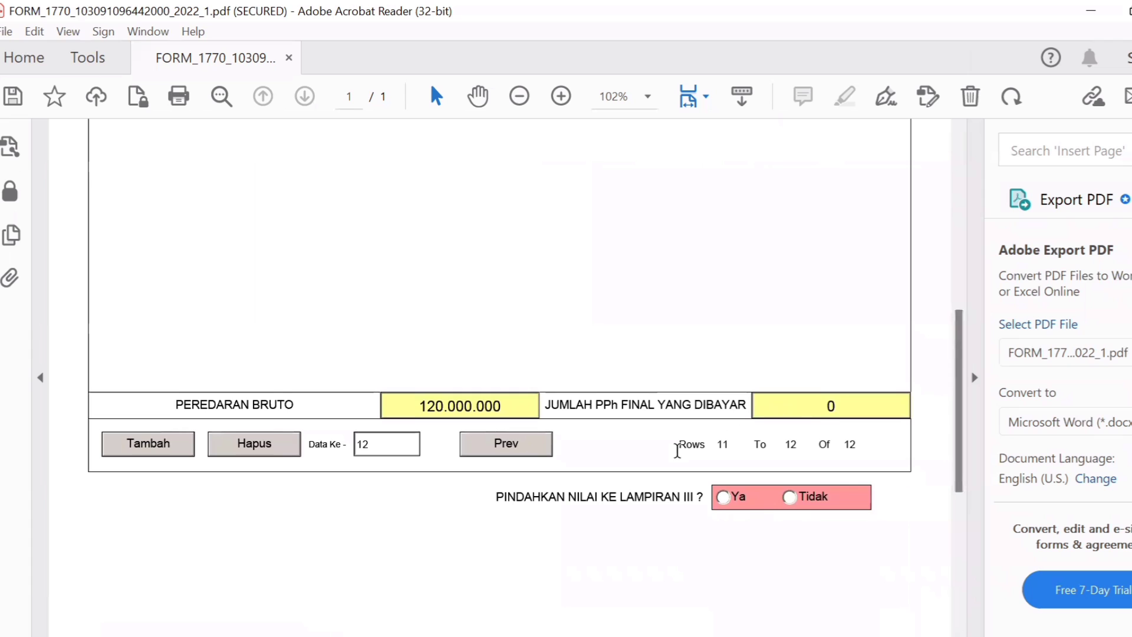
left_click(724, 498)
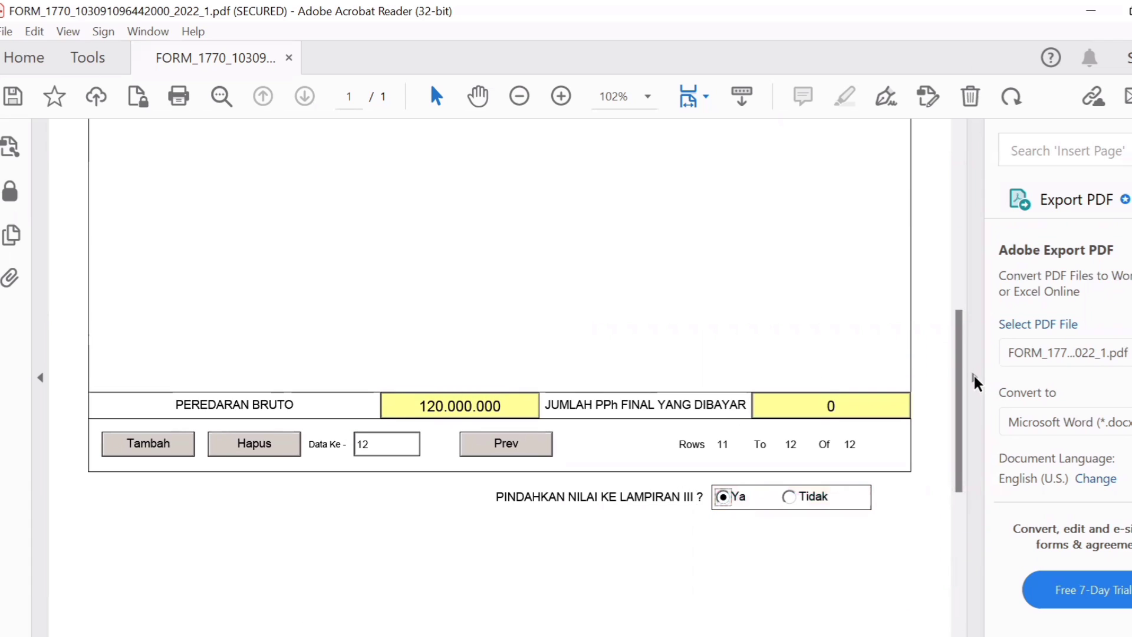
Return to the first ten rows of the PP23/PP55 list and enter 0 as PPh final paid for Januari through Oktober.
left_click_drag(960, 372, 948, 326)
left_click(535, 561)
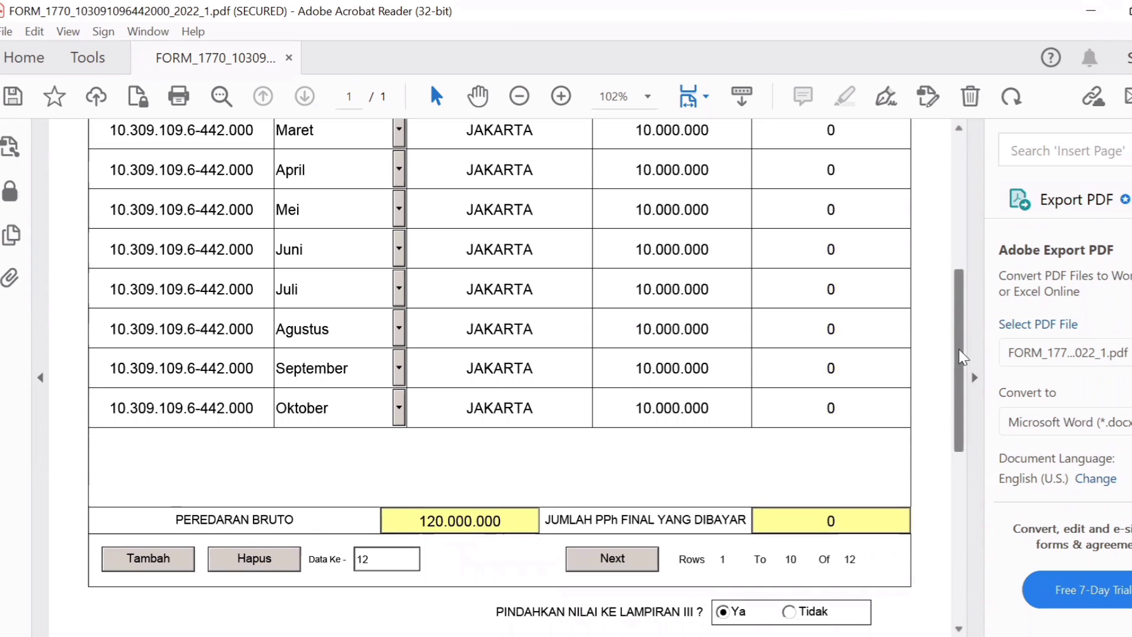
left_click_drag(958, 373, 963, 294)
left_click(828, 266)
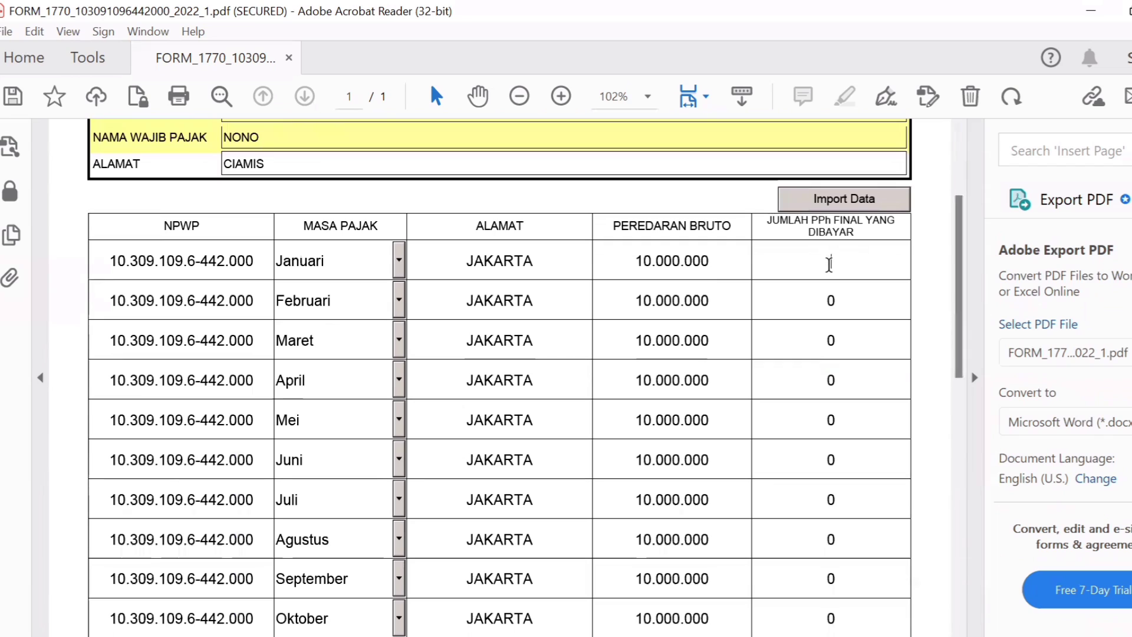
type("0")
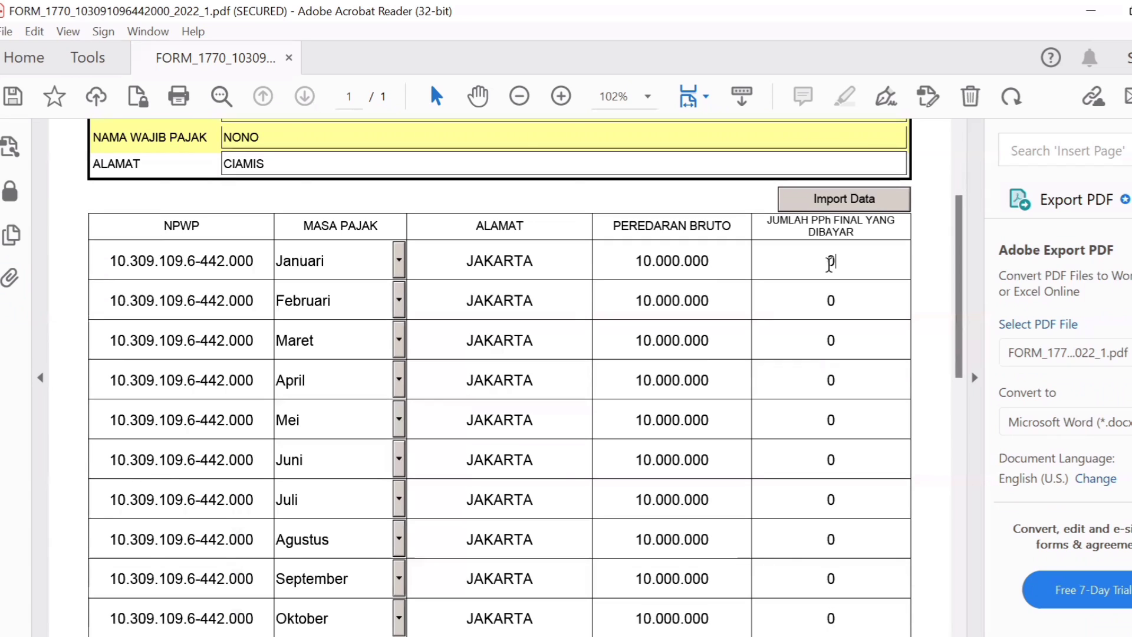
double_click(829, 263)
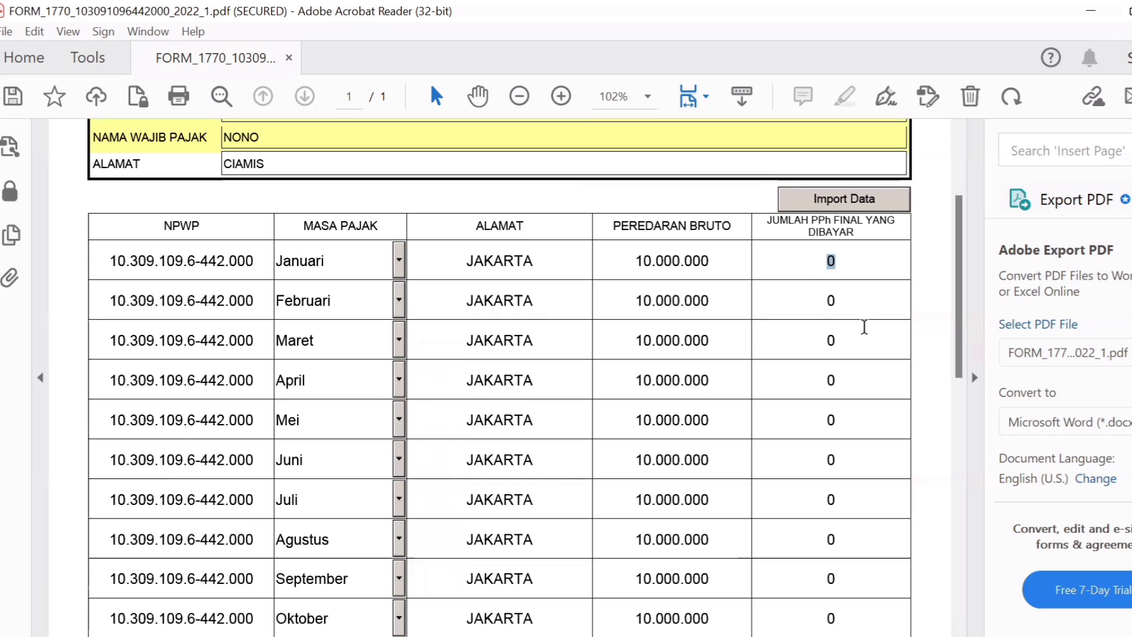
left_click(854, 305)
type("0")
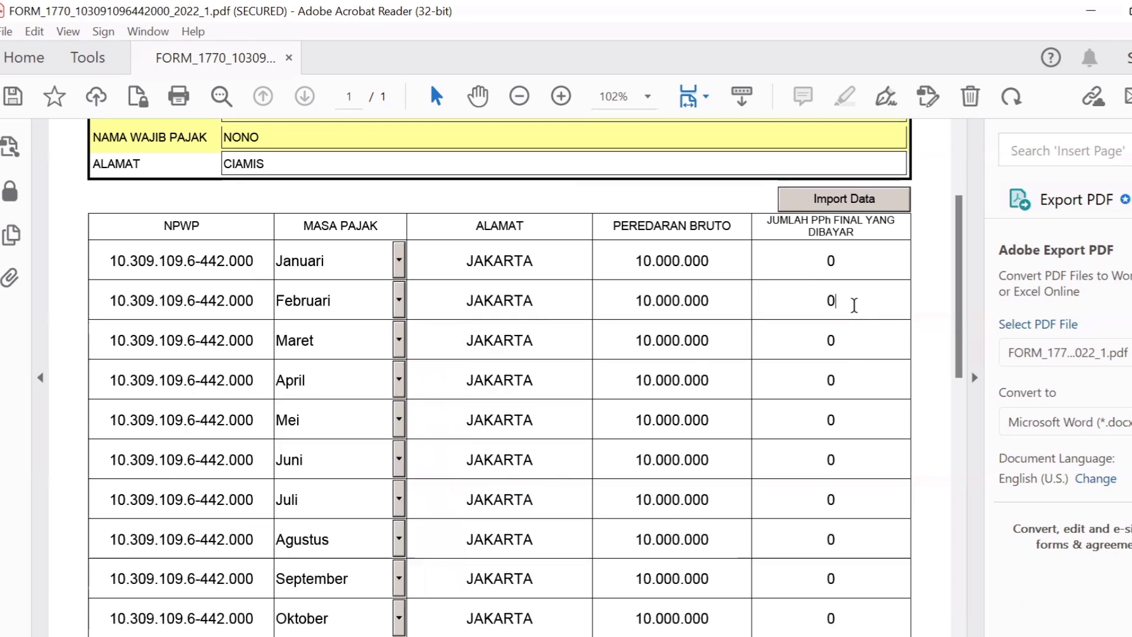
left_click(851, 347)
type("0")
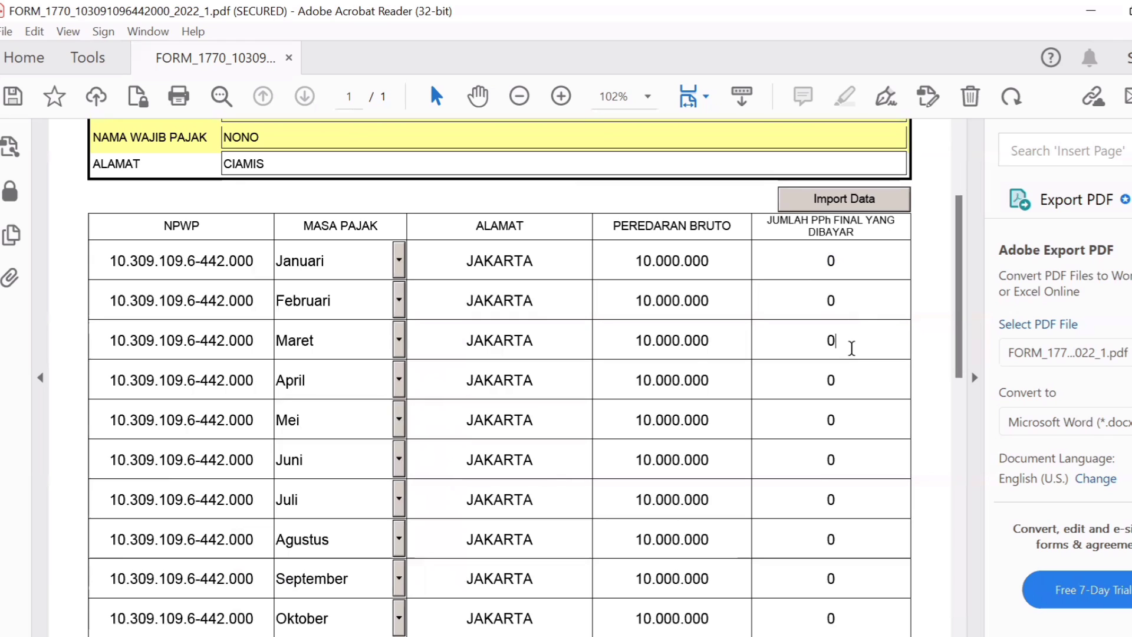
left_click(844, 383)
type("0")
left_click(840, 426)
type("0")
left_click(839, 459)
type("0")
left_click(842, 499)
type("0")
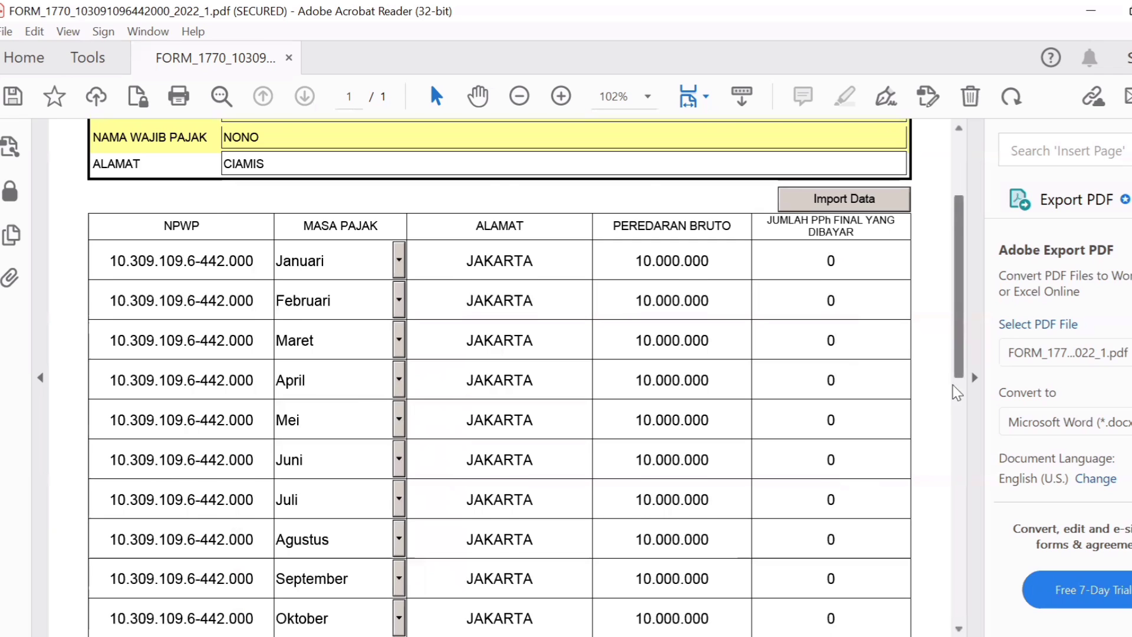
scroll(957, 393, "down", 3)
left_click(834, 418)
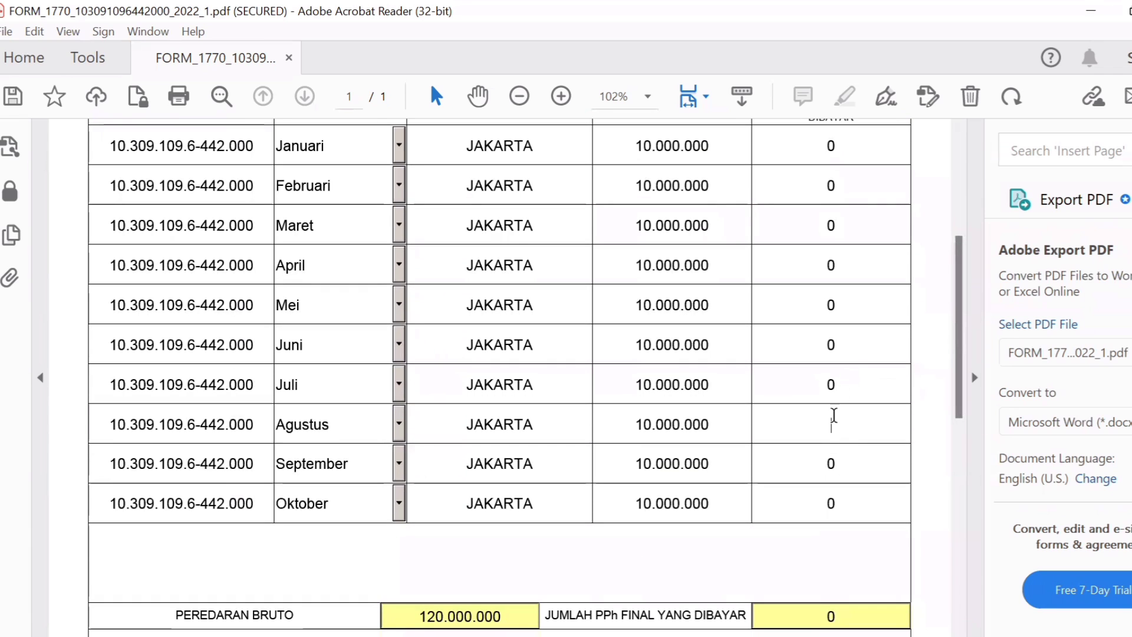
type("0")
left_click(838, 459)
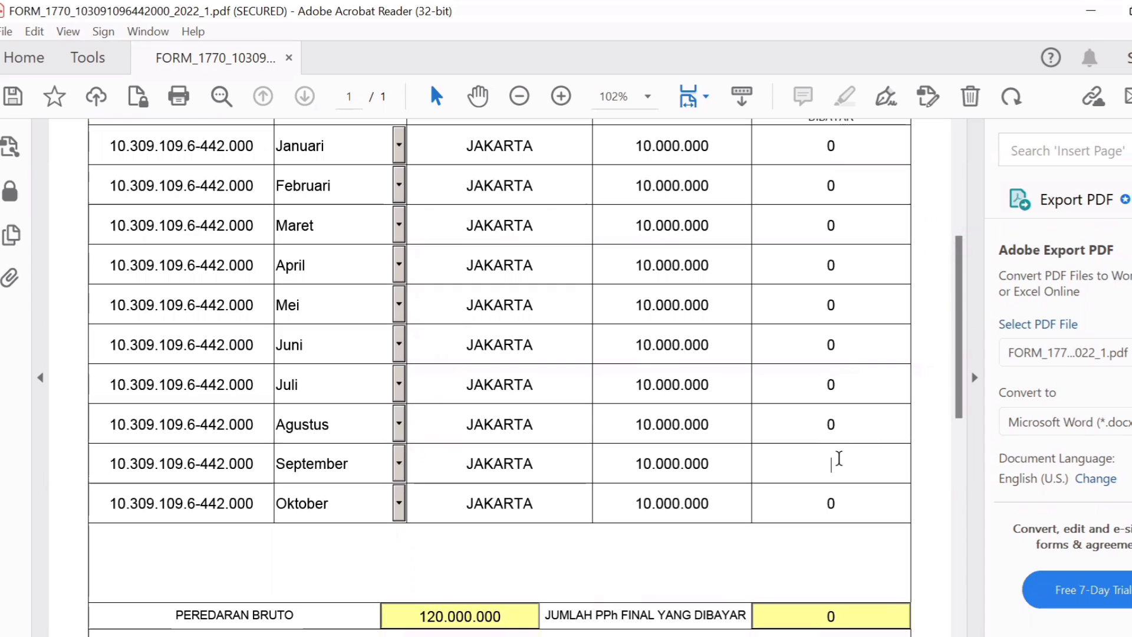
type("0")
left_click(838, 501)
type("0")
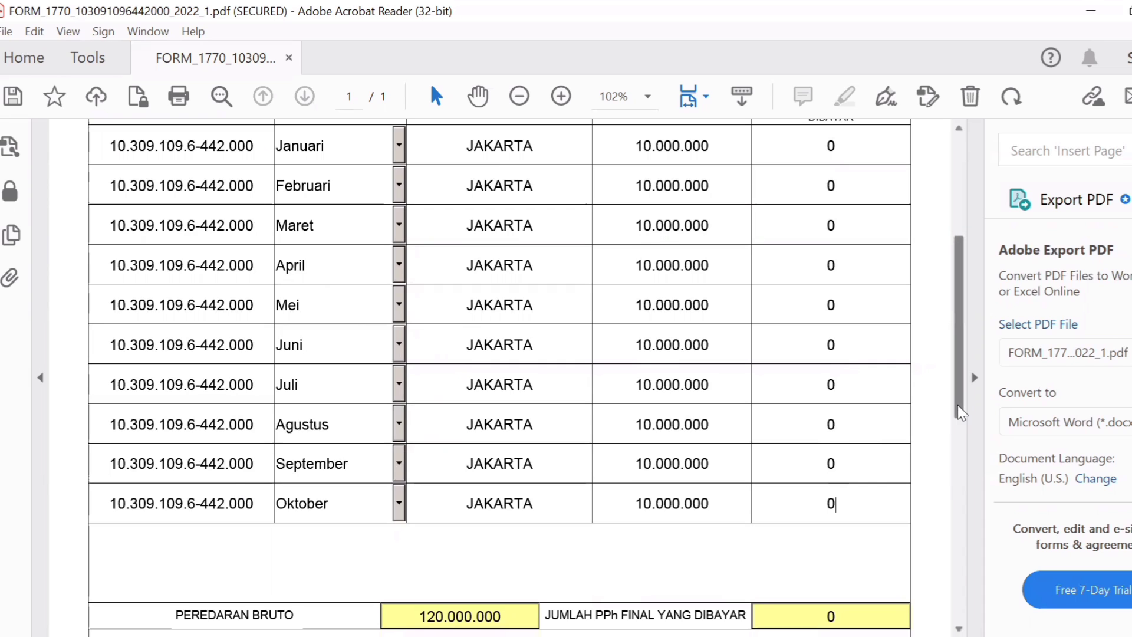
Show the remaining rows of the list and enter 0 as PPh final paid for November and Desember.
scroll(641, 502, "down", 3)
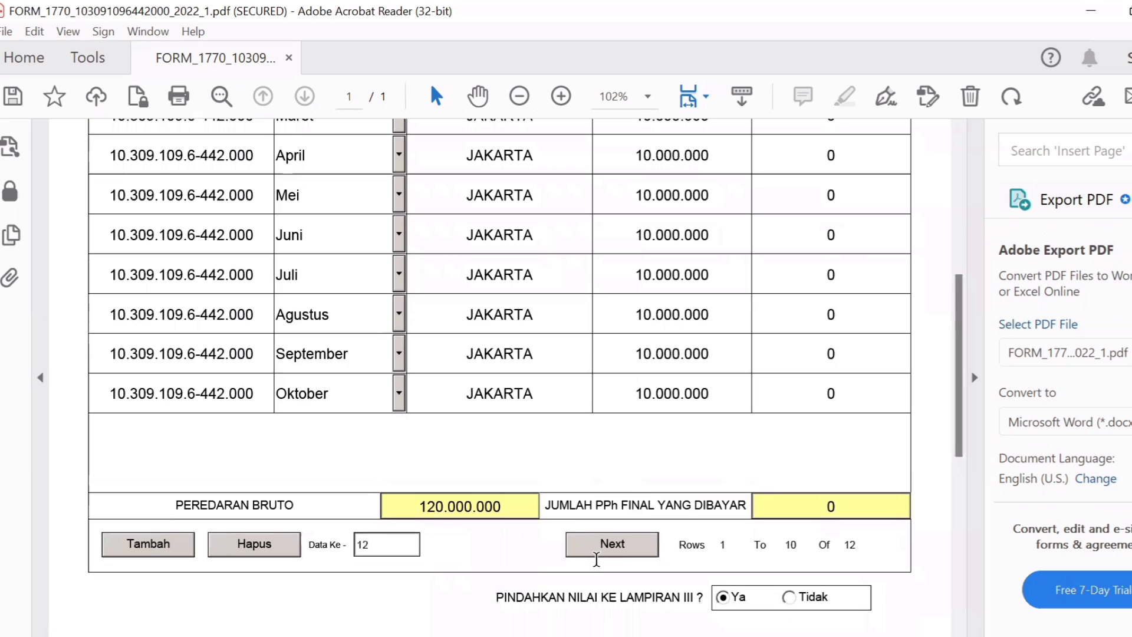
left_click(608, 544)
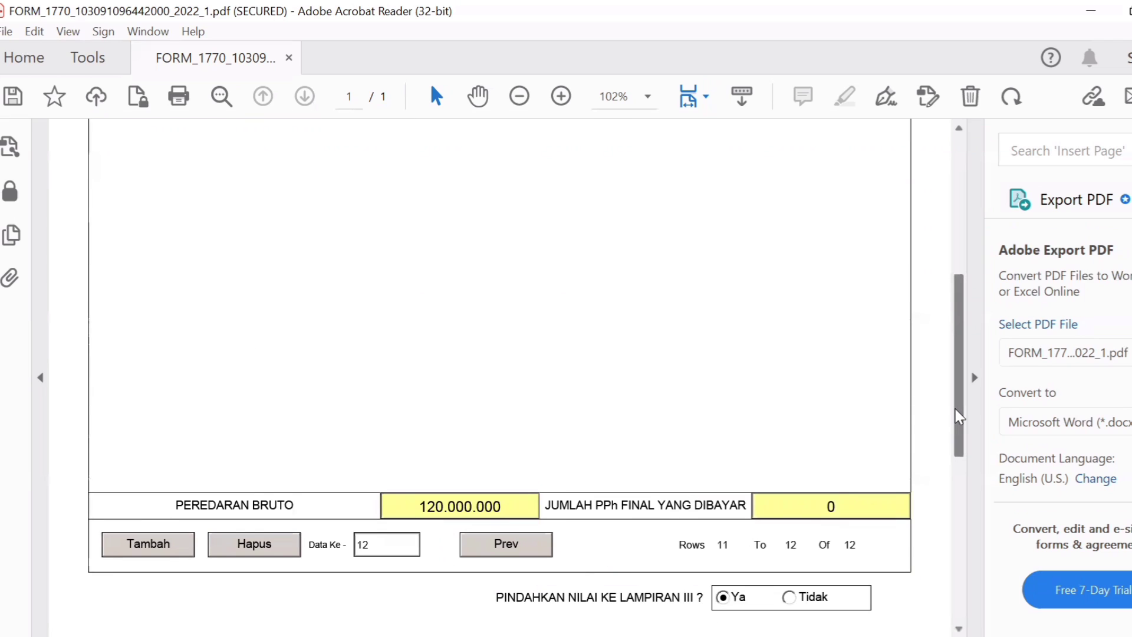
left_click_drag(957, 412, 957, 300)
left_click(838, 358)
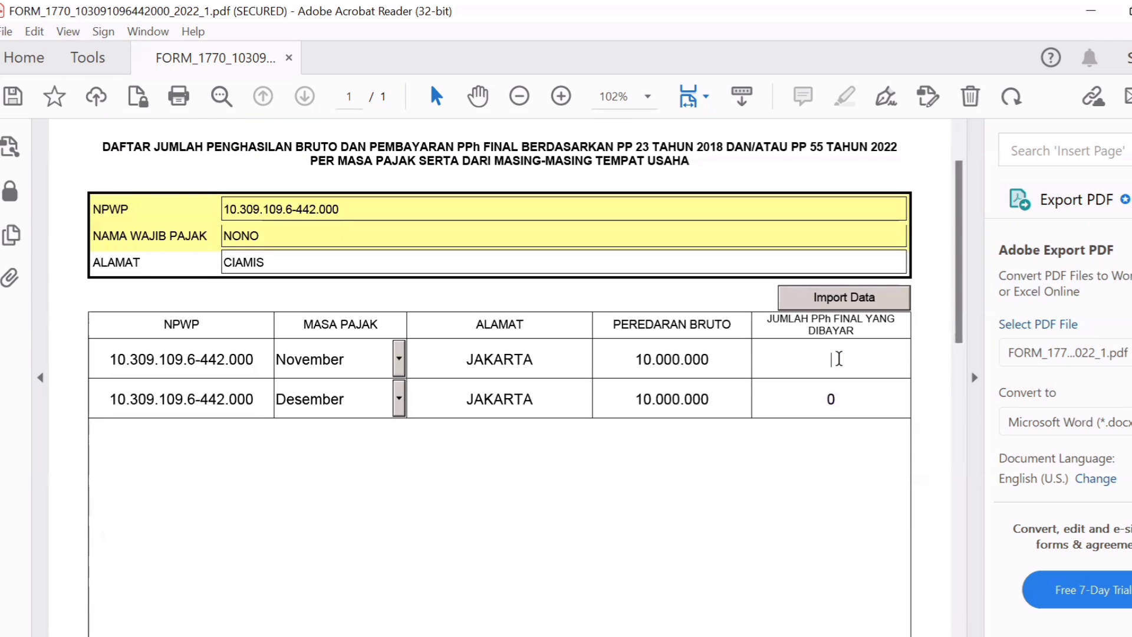
left_click(838, 393)
left_click_drag(963, 319, 920, 478)
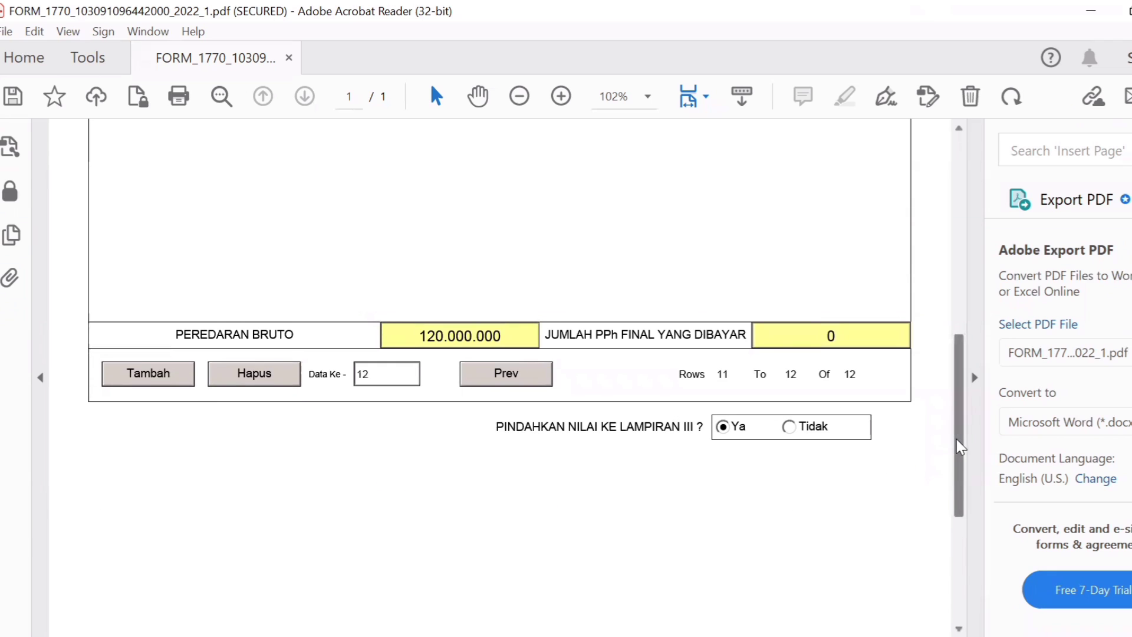
Return to Lampiran III and check the PP23/PP55 amounts carried over to row 16 of Bagian A.
left_click_drag(960, 444, 959, 245)
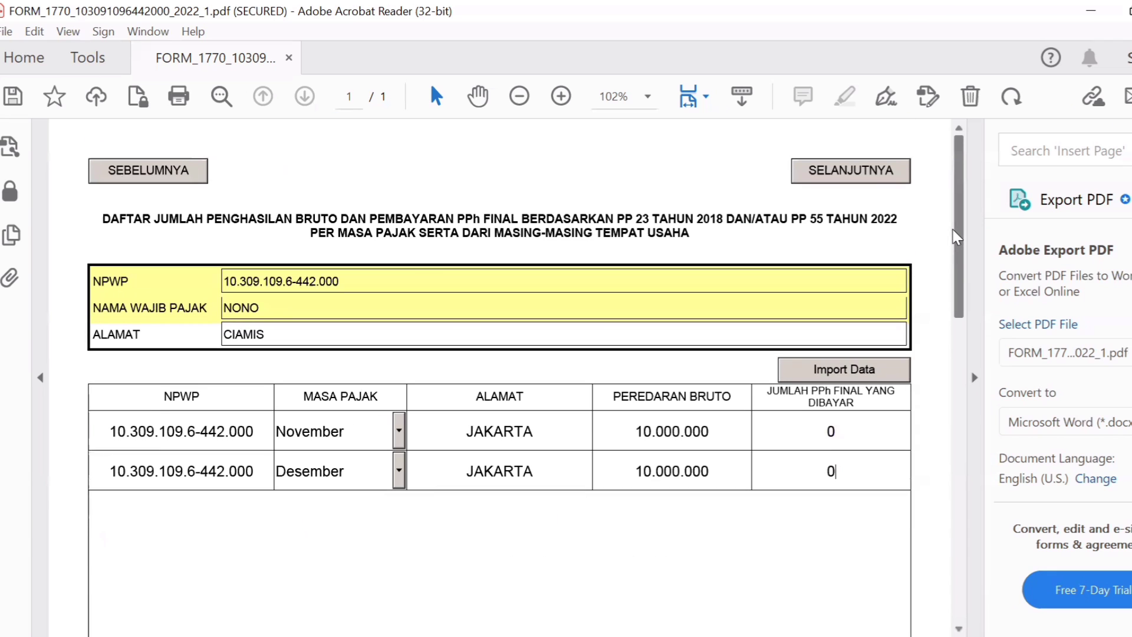
left_click(849, 172)
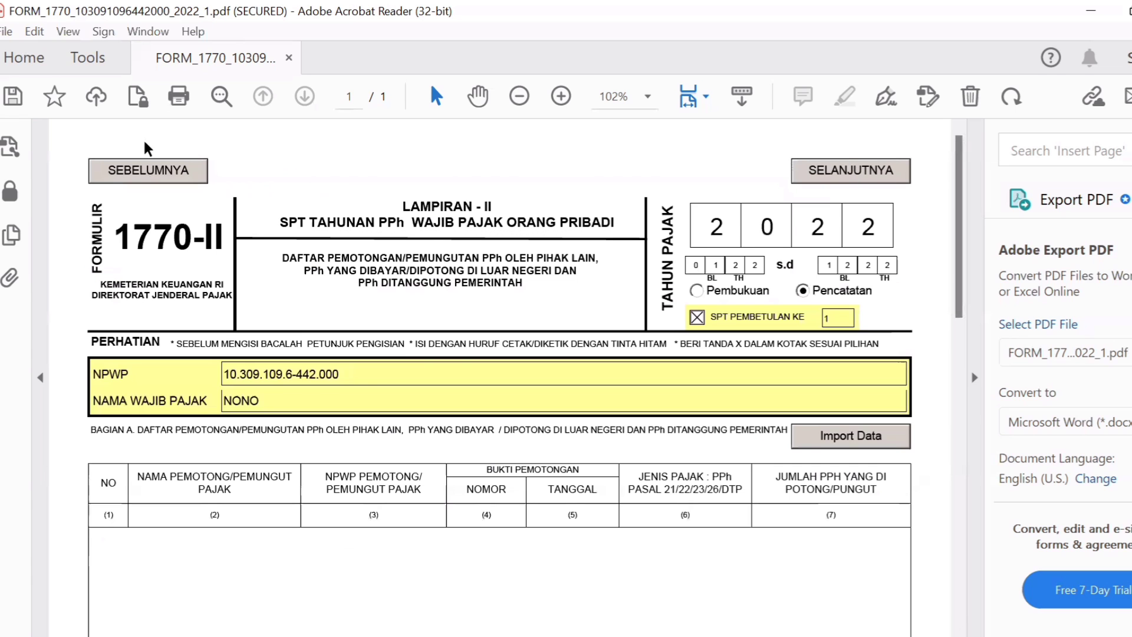
left_click(141, 172)
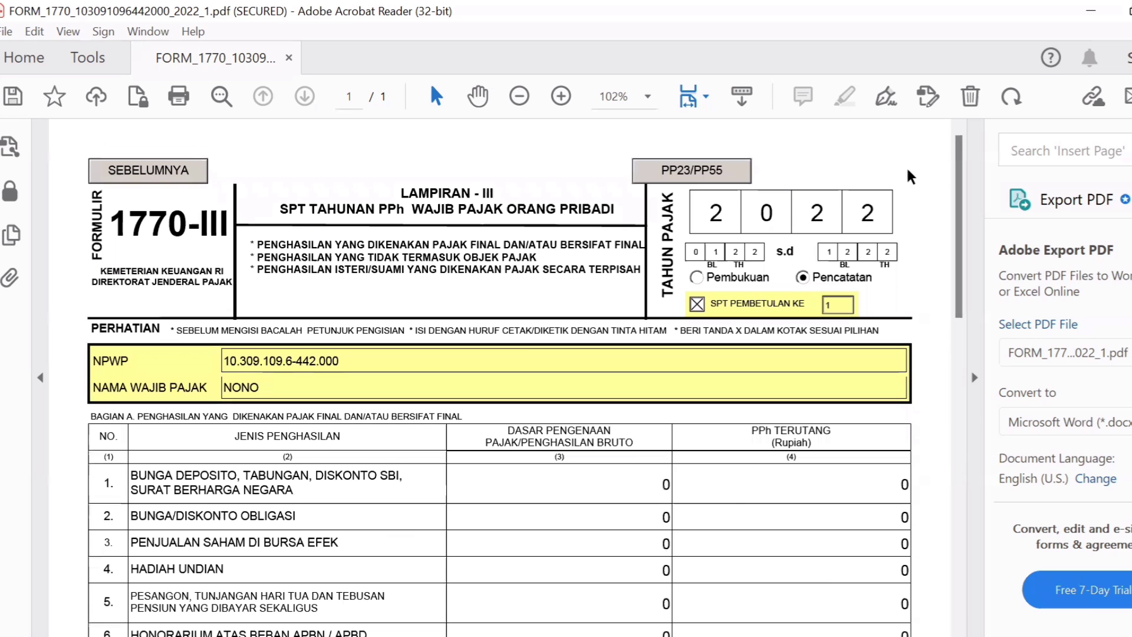
left_click_drag(954, 213, 932, 391)
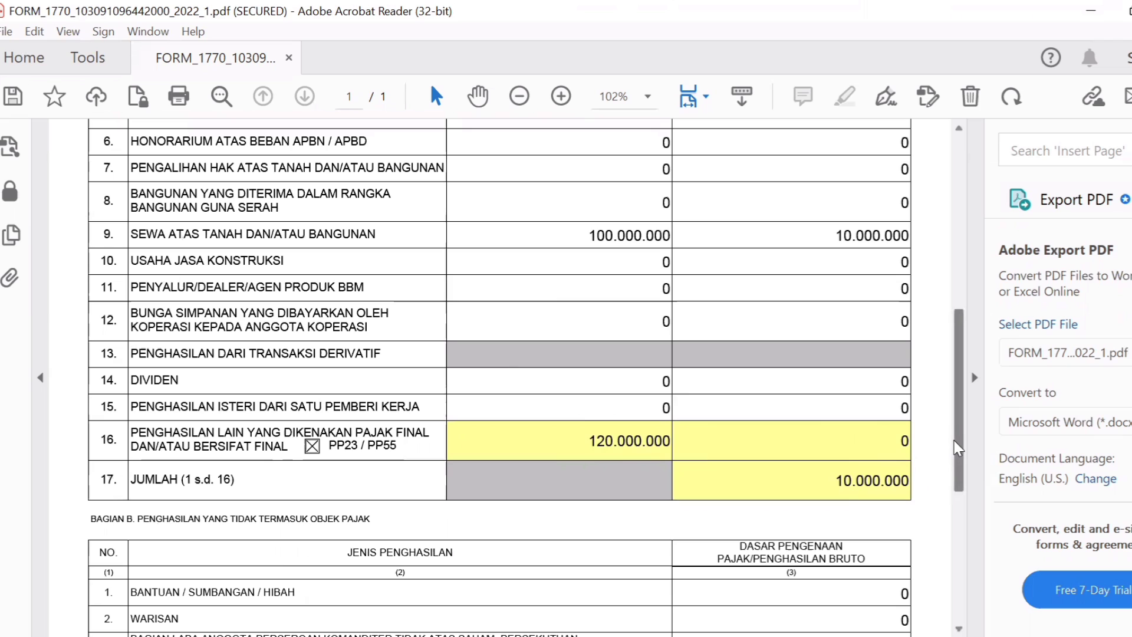
Set the Warisan amount in row 2 of Bagian B to 100.000.000.
left_click_drag(960, 448, 960, 545)
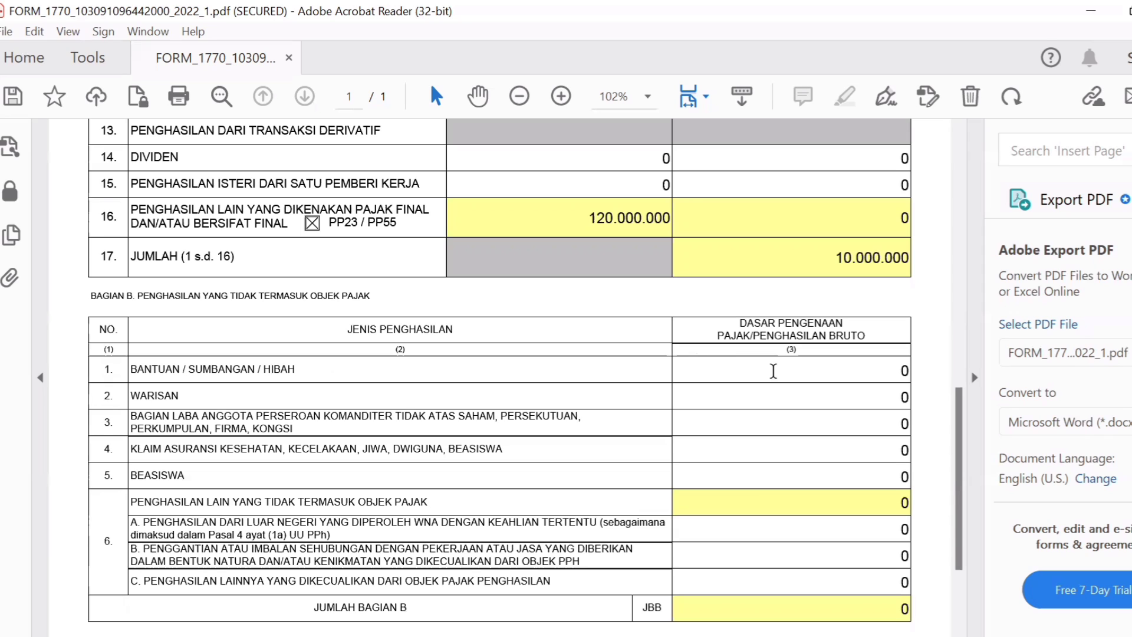
left_click(837, 402)
type("1000000000")
key("Tab")
left_click(837, 403)
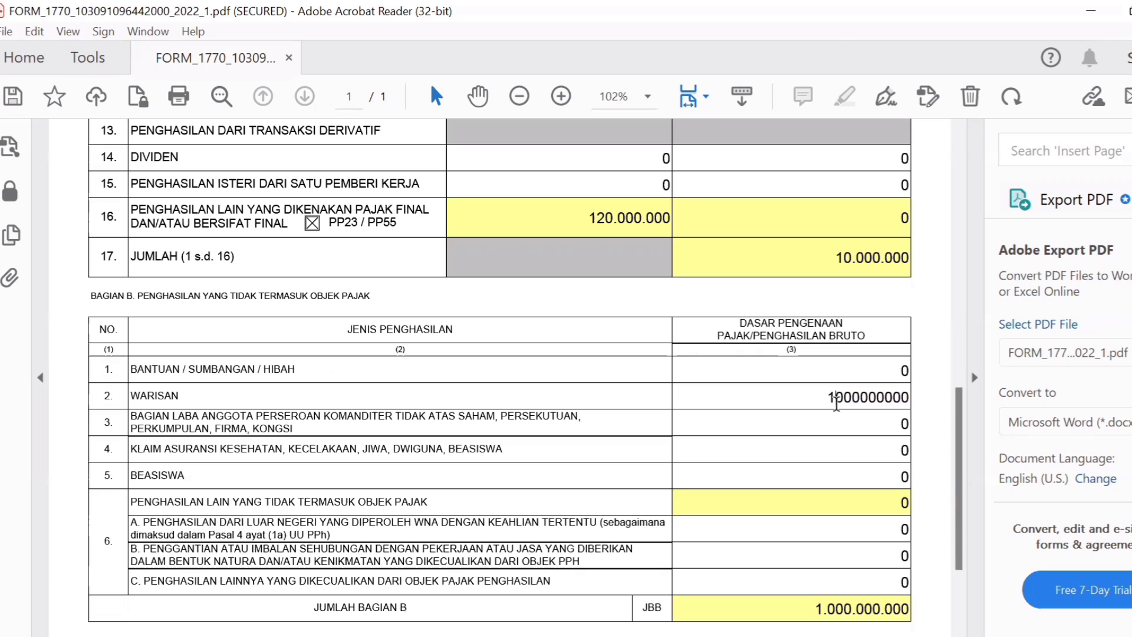
key("Delete")
left_click(839, 425)
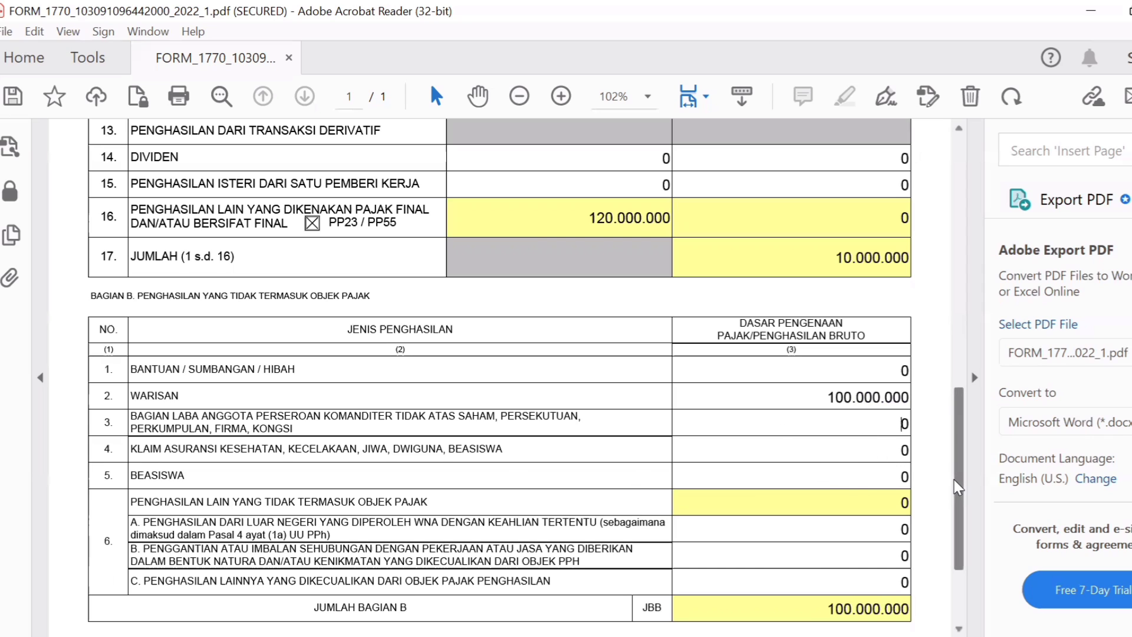
Move on from Lampiran III through the PP23/PP55 list to Lampiran II.
left_click_drag(955, 479, 985, 226)
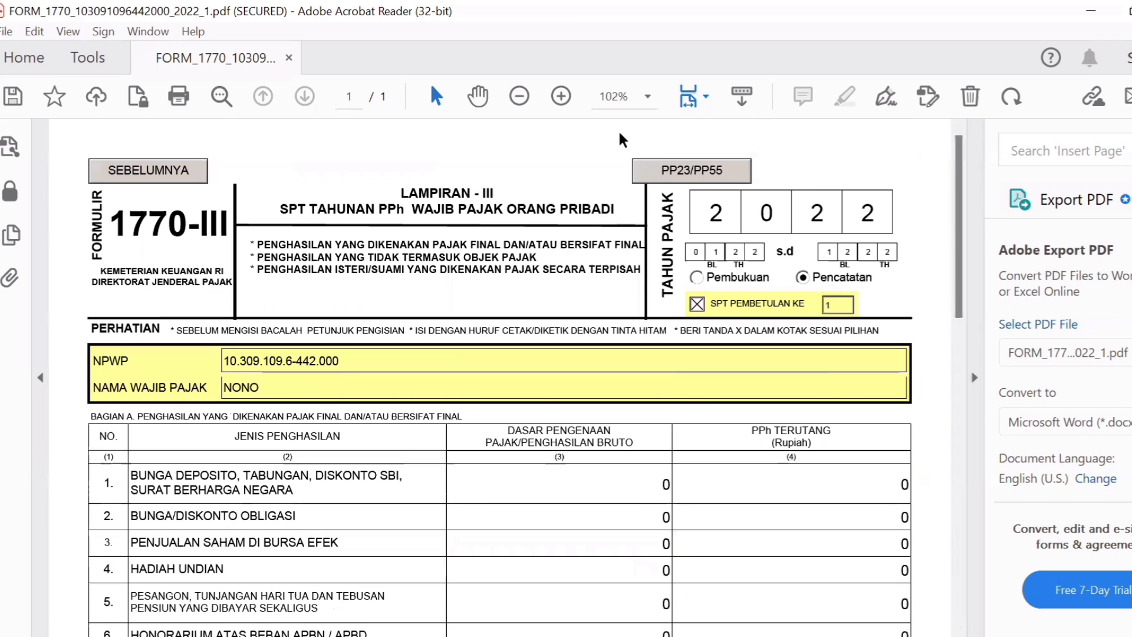
left_click(700, 172)
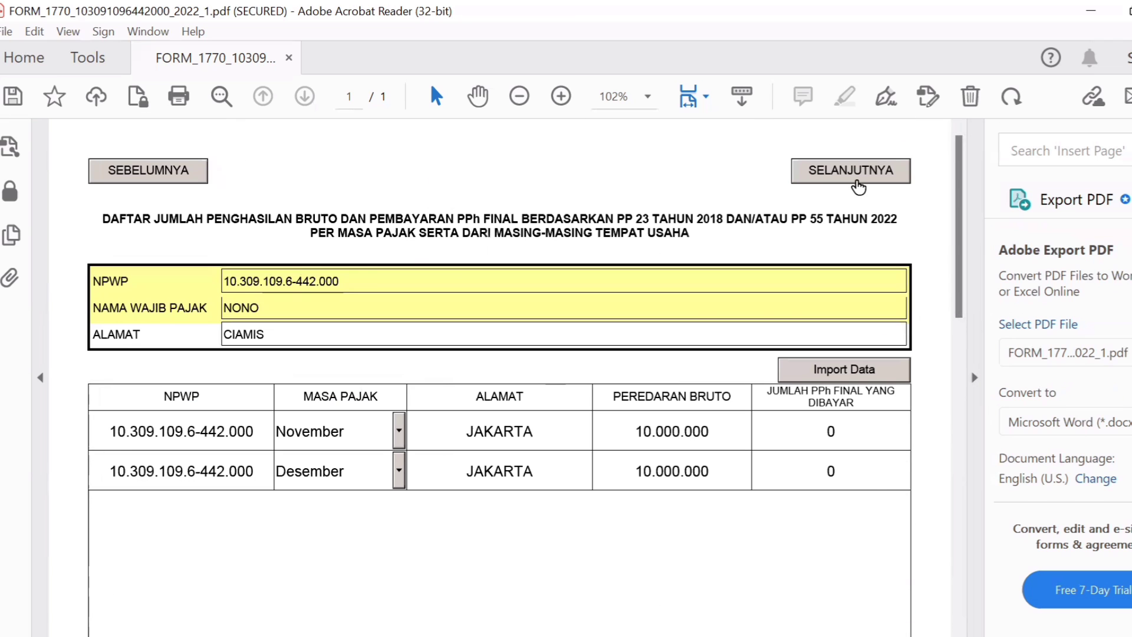
left_click(855, 177)
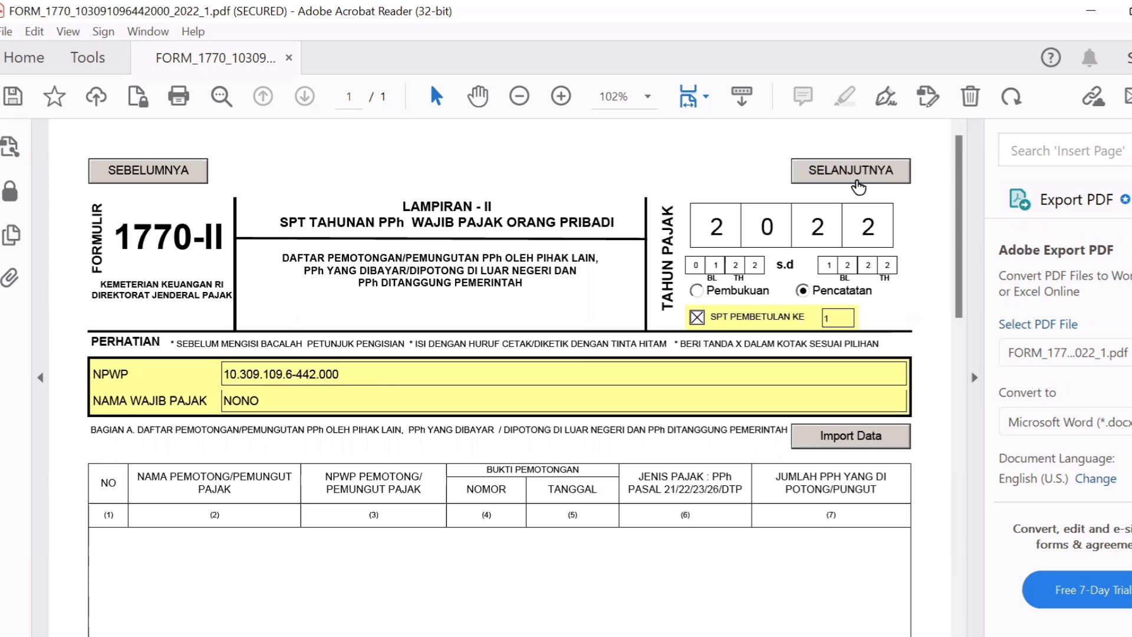
Review the Bagian A withholding table of Lampiran II, including its total and tax-type column, and continue to Lampiran I.
mouse_move(957, 187)
left_mouse_down()
mouse_move(955, 235)
mouse_move(953, 202)
left_mouse_up()
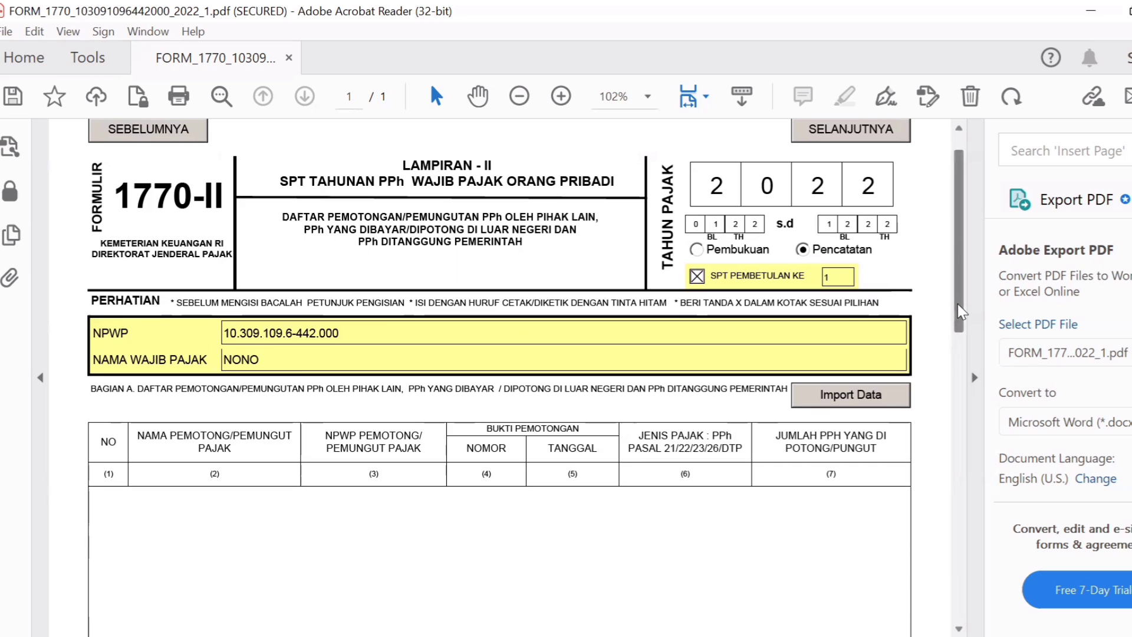
left_click_drag(957, 311, 956, 354)
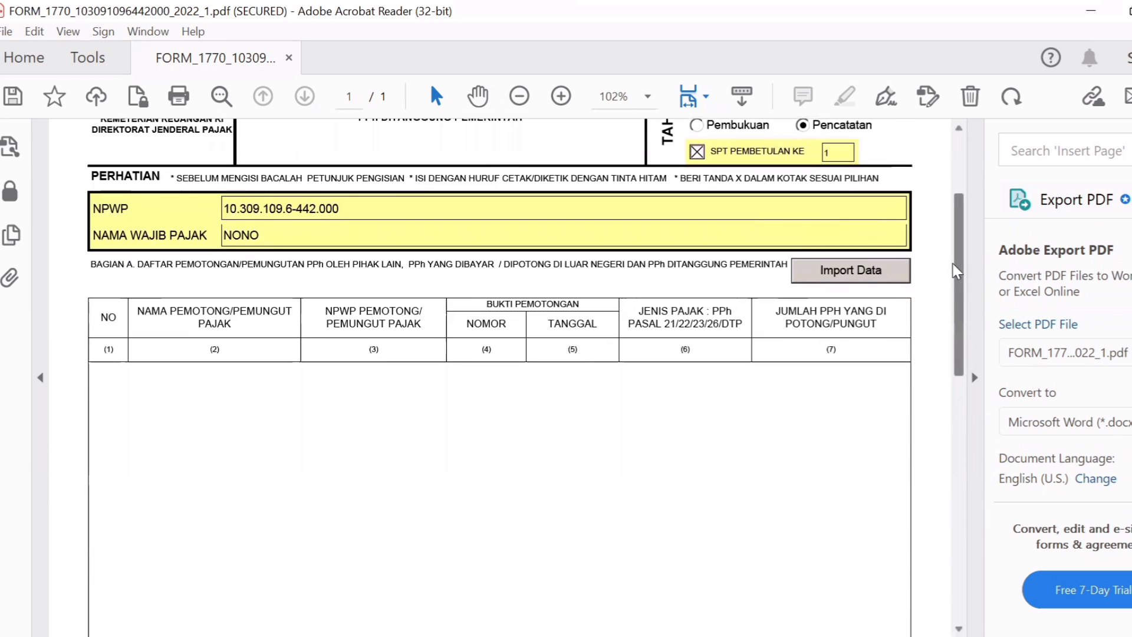
scroll(961, 292, "down", 1)
left_click_drag(961, 292, 930, 466)
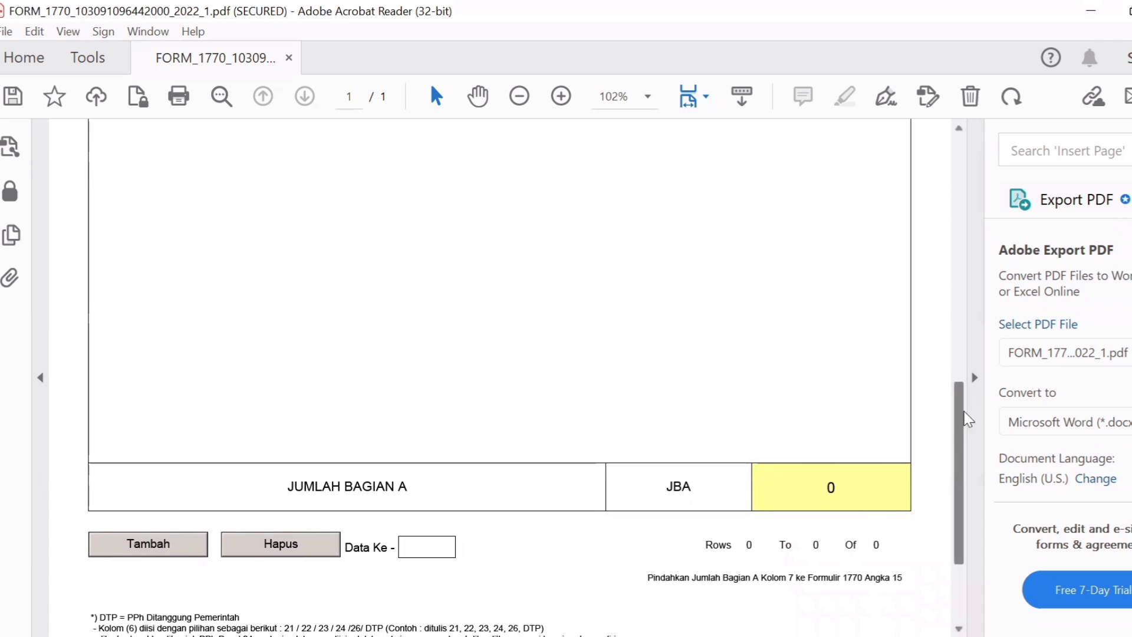
left_click_drag(965, 419, 963, 182)
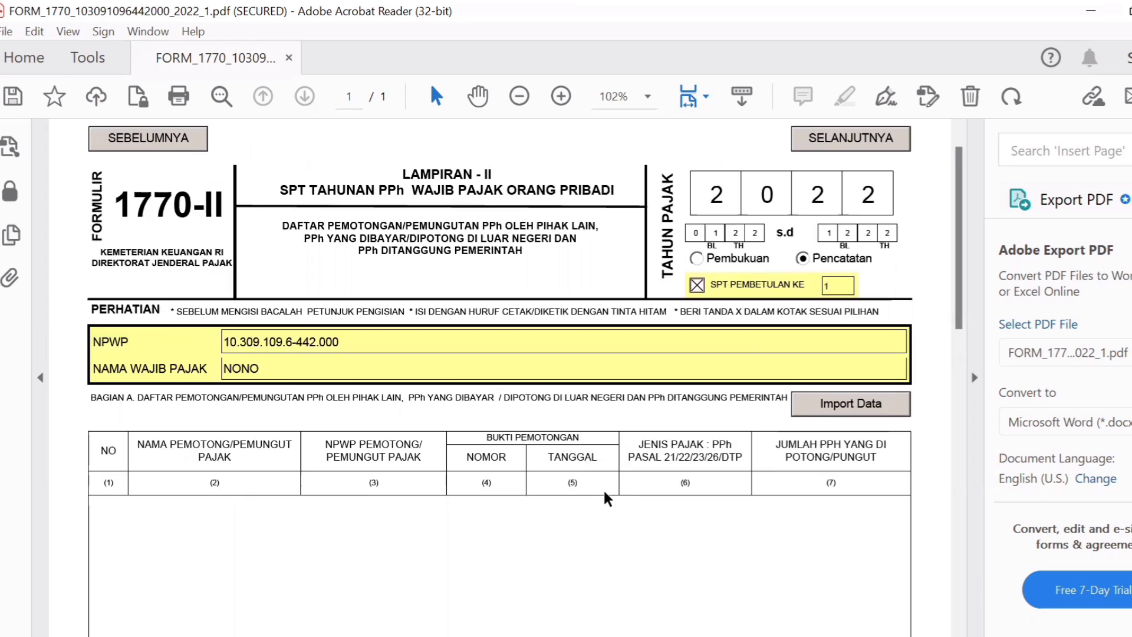
double_click(670, 457)
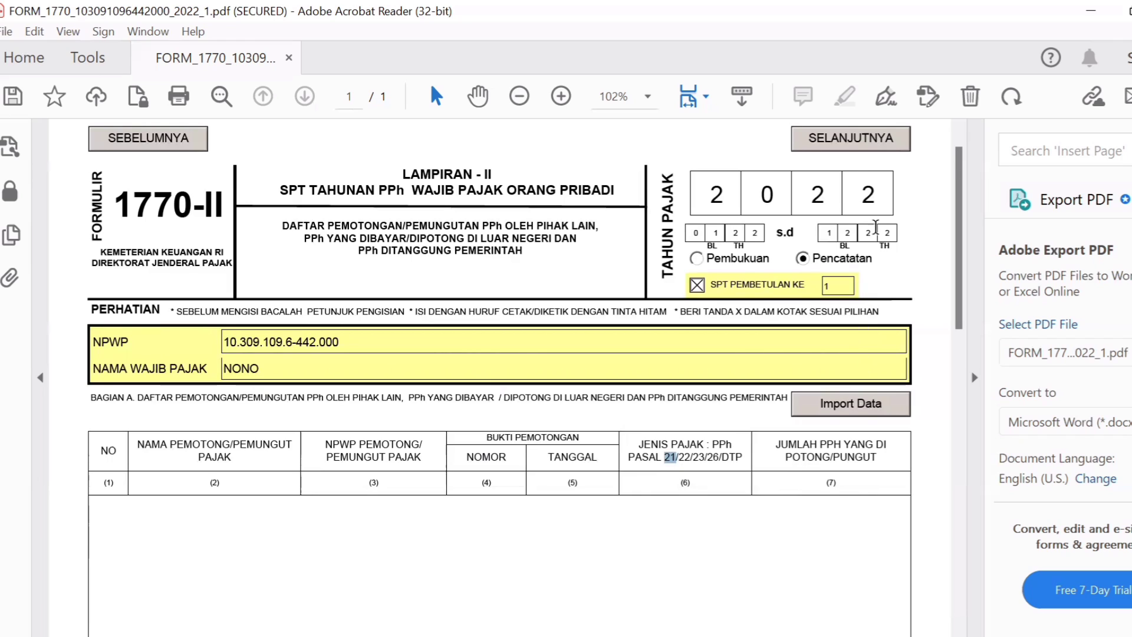
left_click(869, 142)
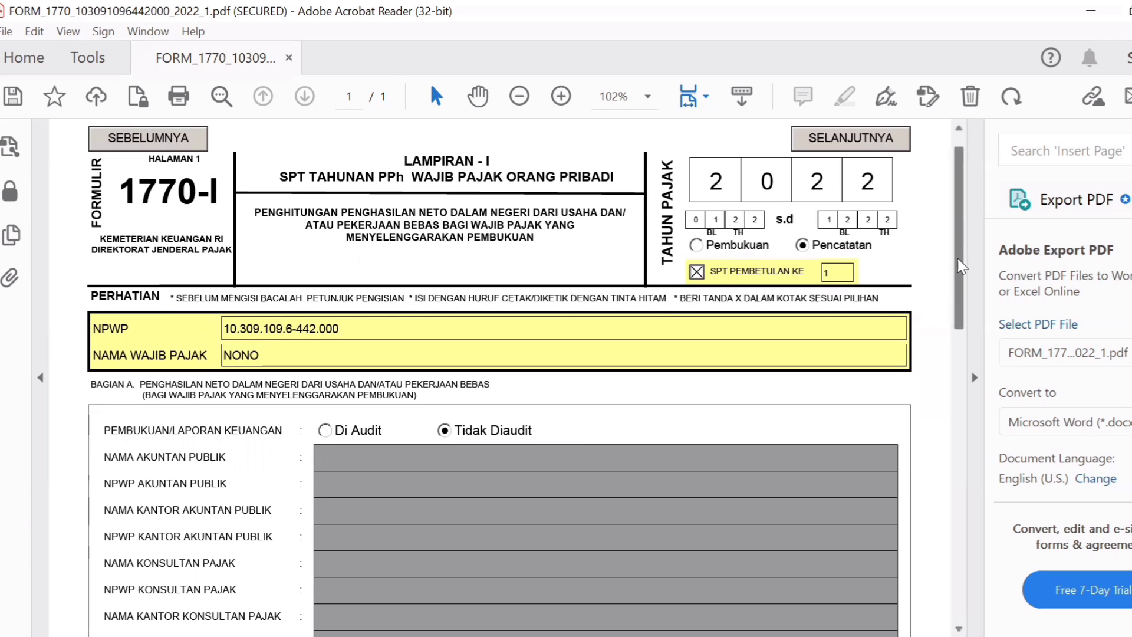
Review the bookkeeping-based net income section (Bagian A) on page 1 of Lampiran I and continue to page 2.
scroll(944, 330, "down", 6)
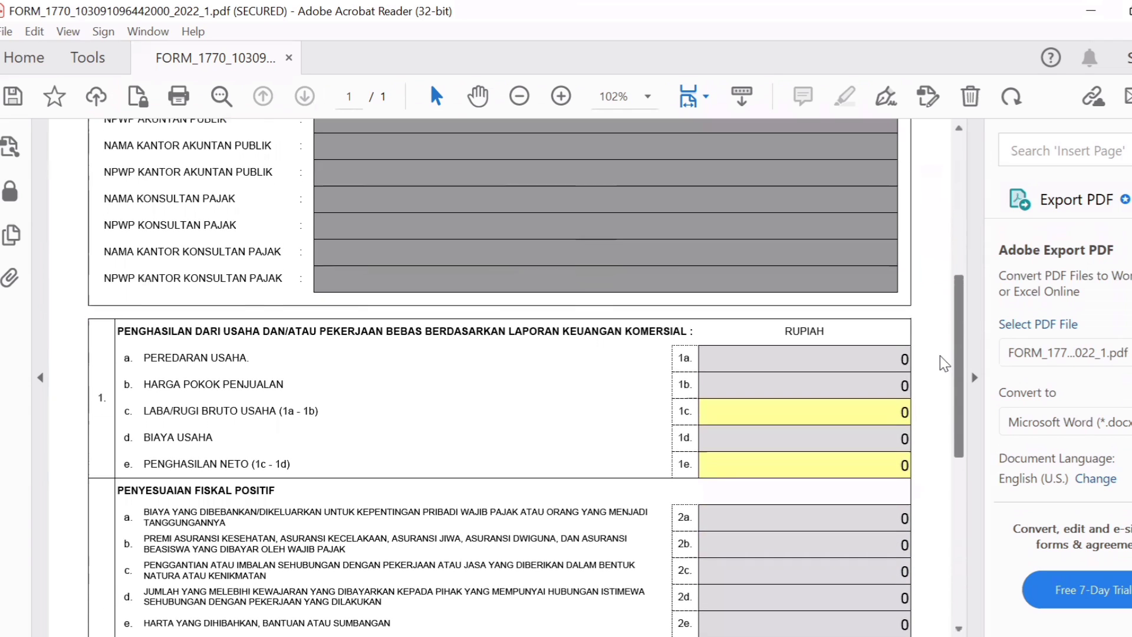
scroll(941, 357, "up", 1)
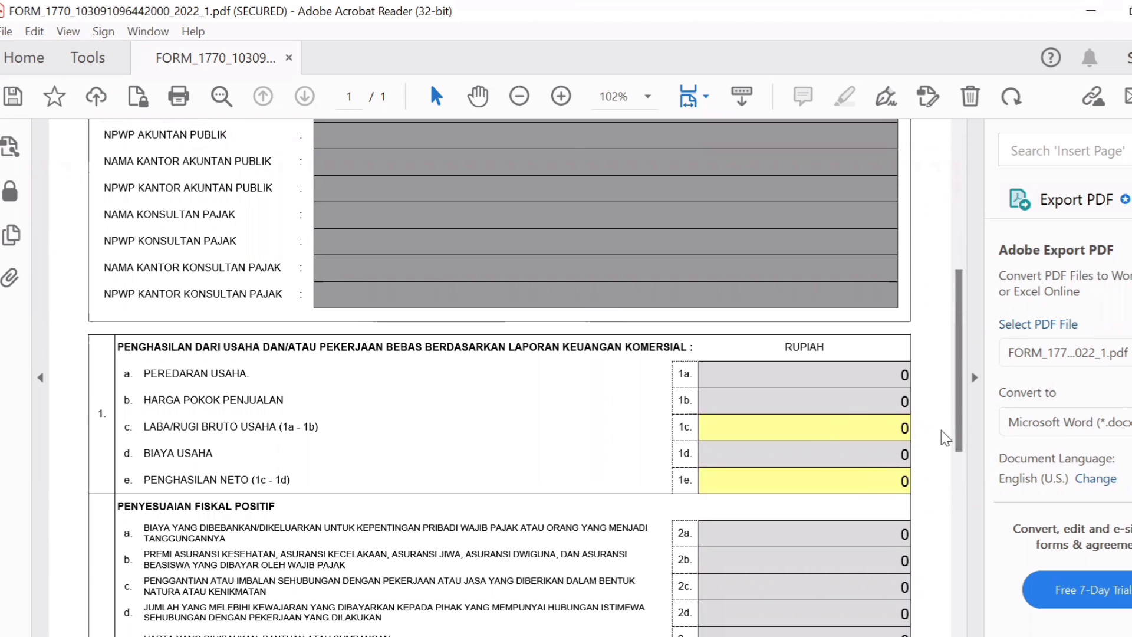
left_click_drag(963, 407, 941, 577)
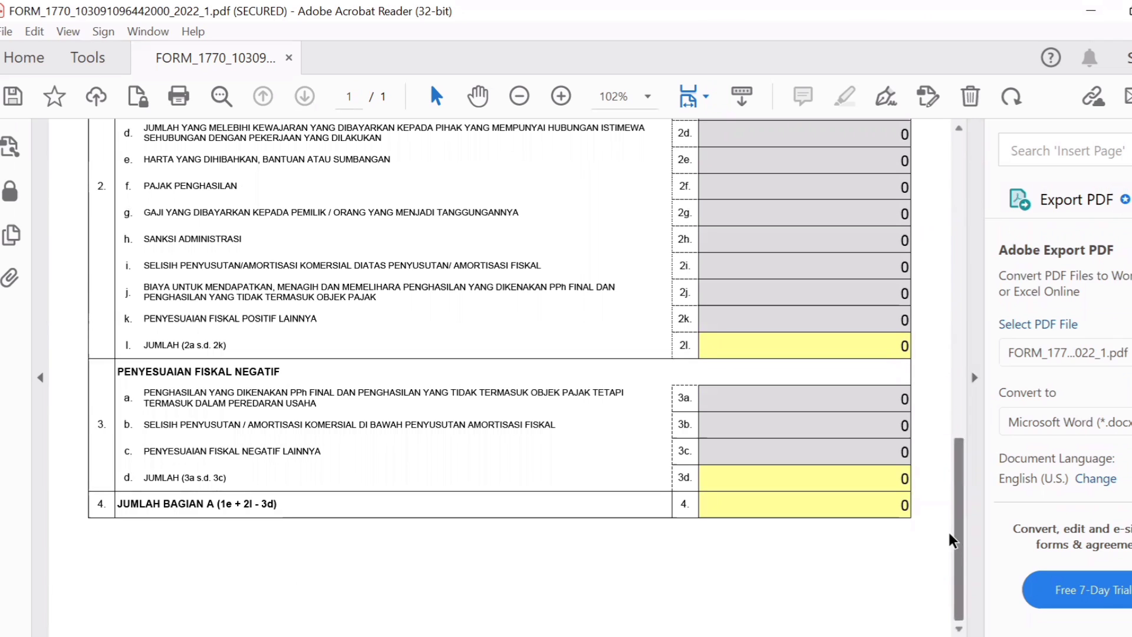
left_click_drag(961, 542, 939, 199)
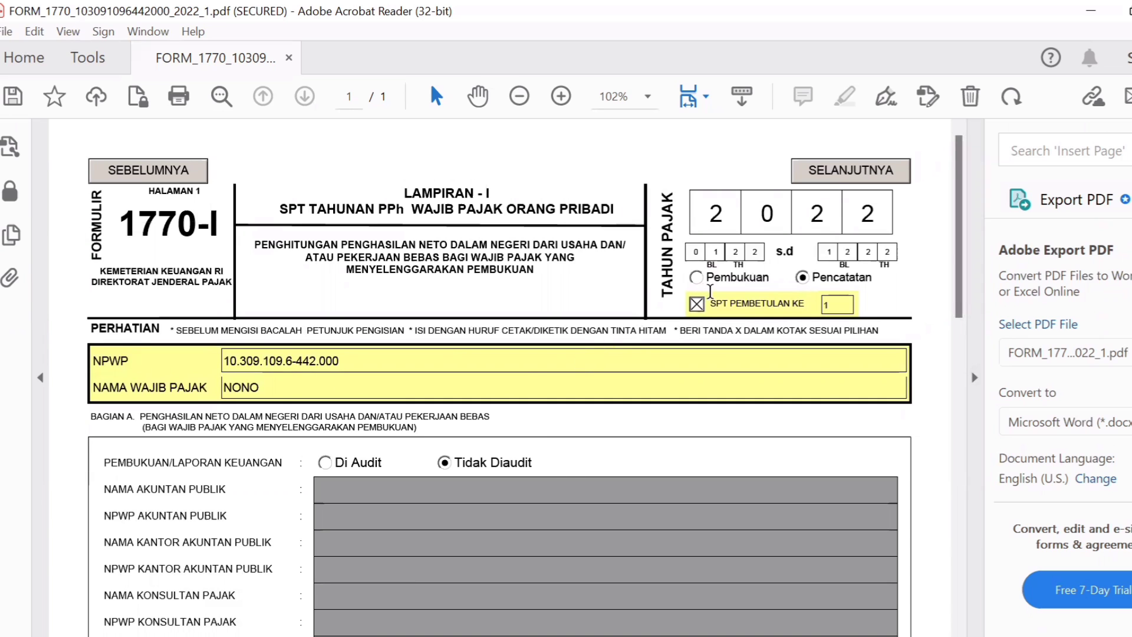
left_click(833, 181)
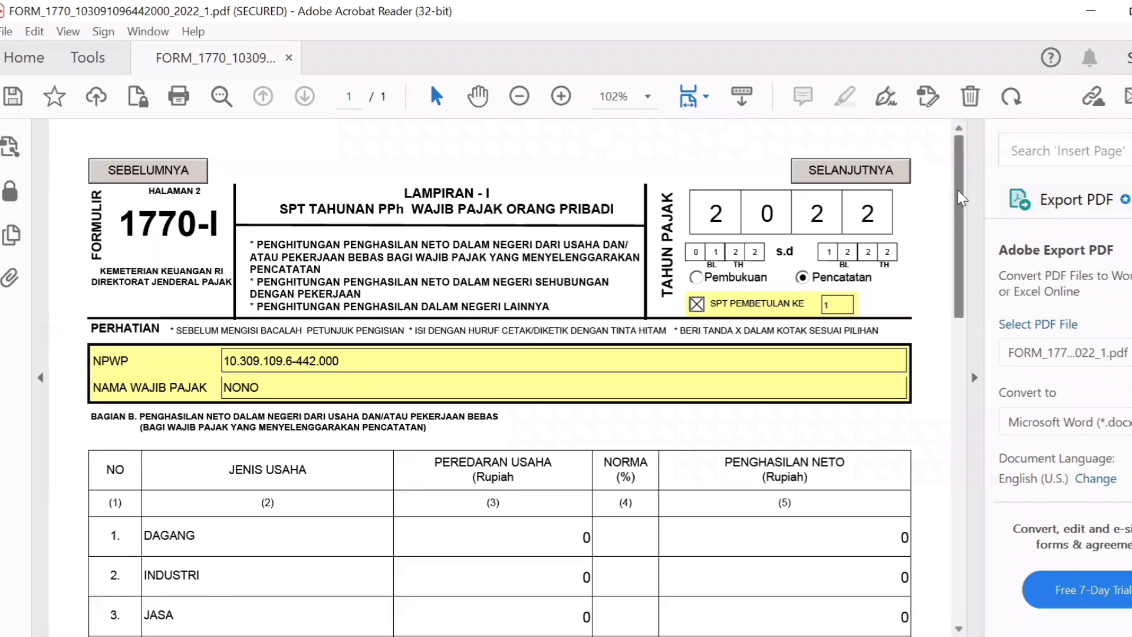
Set the Peredaran Usaha of the Pekerjaan Bebas row in Bagian B to 200.000.000.
scroll(966, 207, "down", 1)
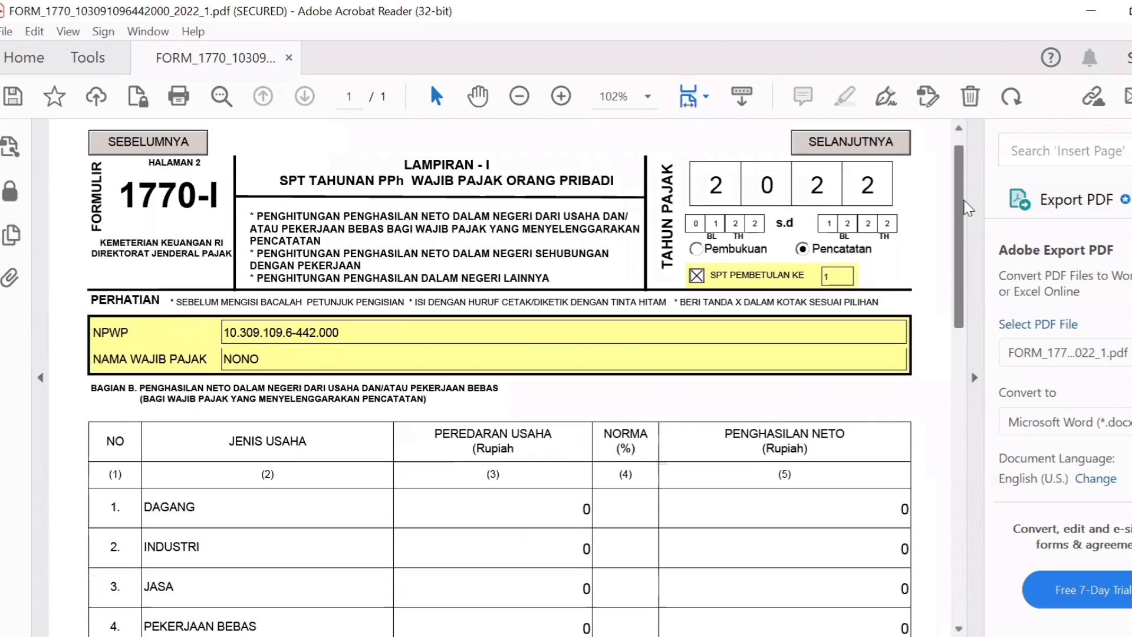
scroll(965, 206, "down", 4)
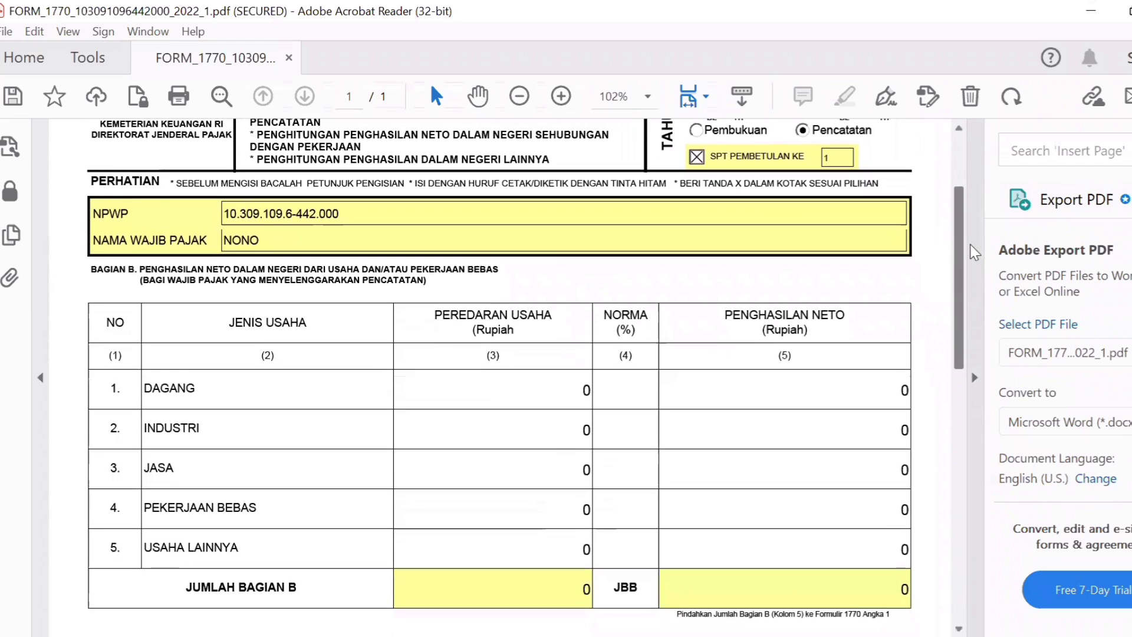
scroll(961, 212, "up", 3)
scroll(958, 220, "up", 1)
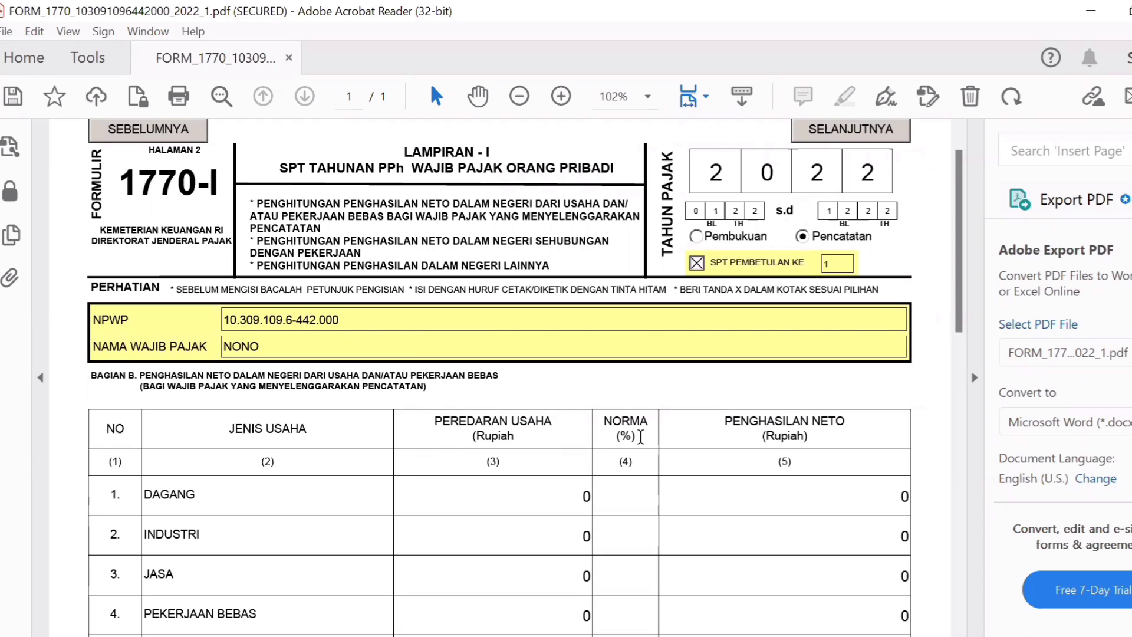
double_click(624, 422)
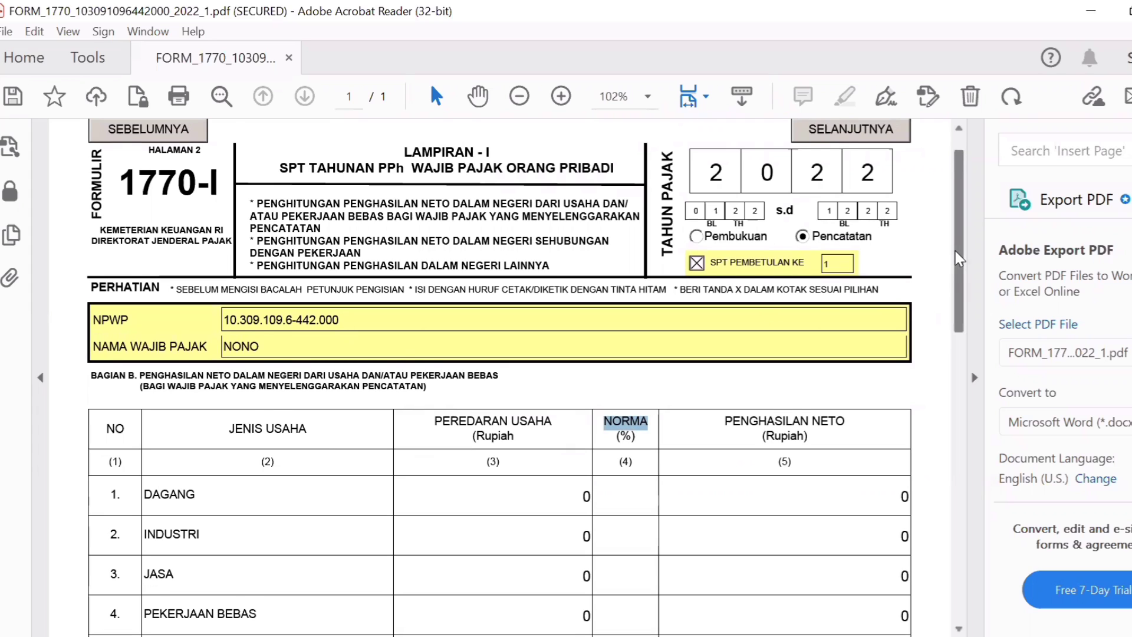
left_click_drag(956, 250, 957, 293)
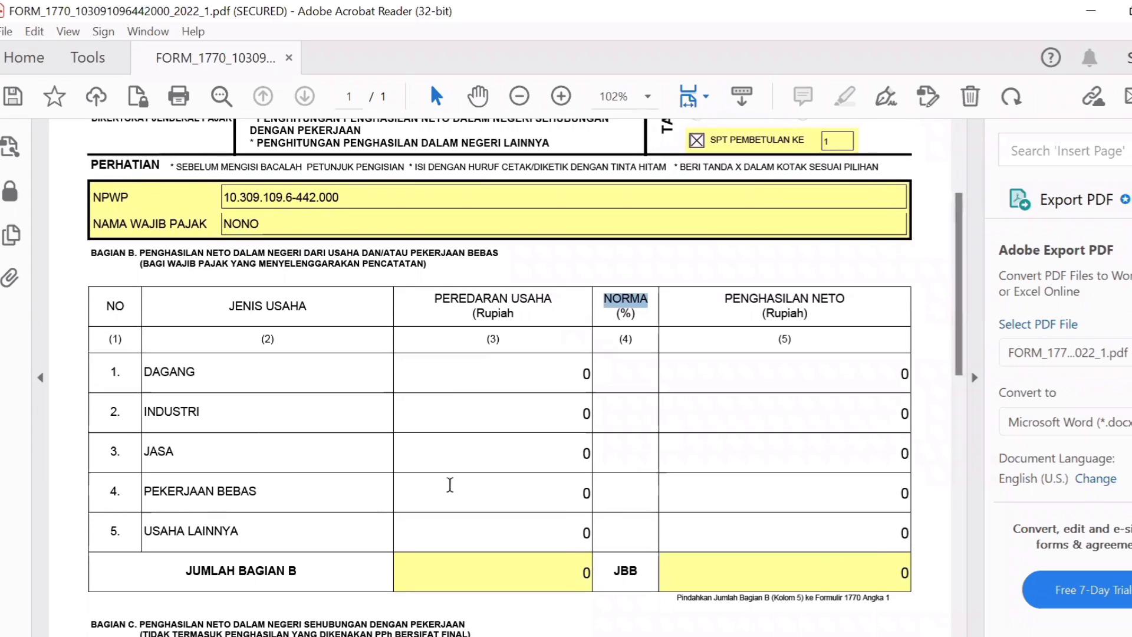
left_click(476, 484)
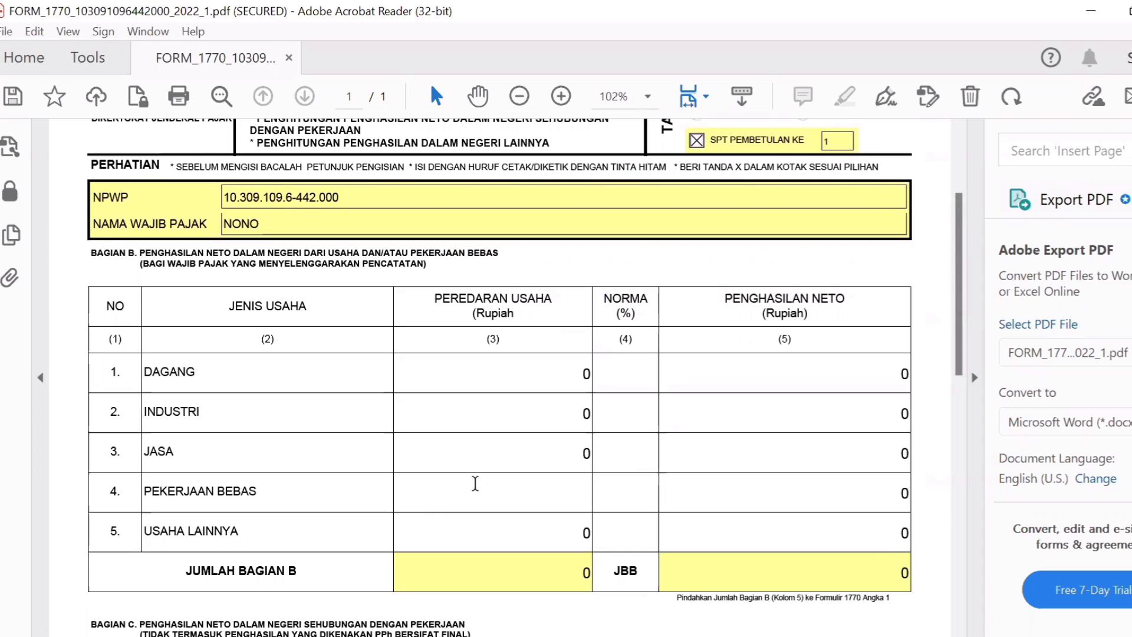
type("00")
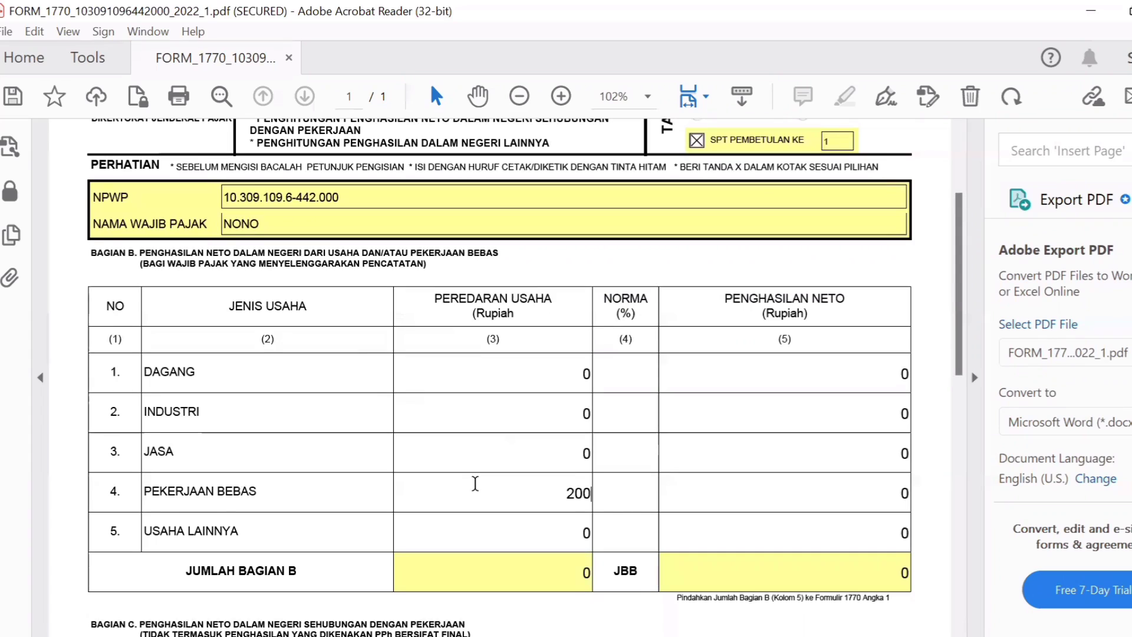
type(".000.000")
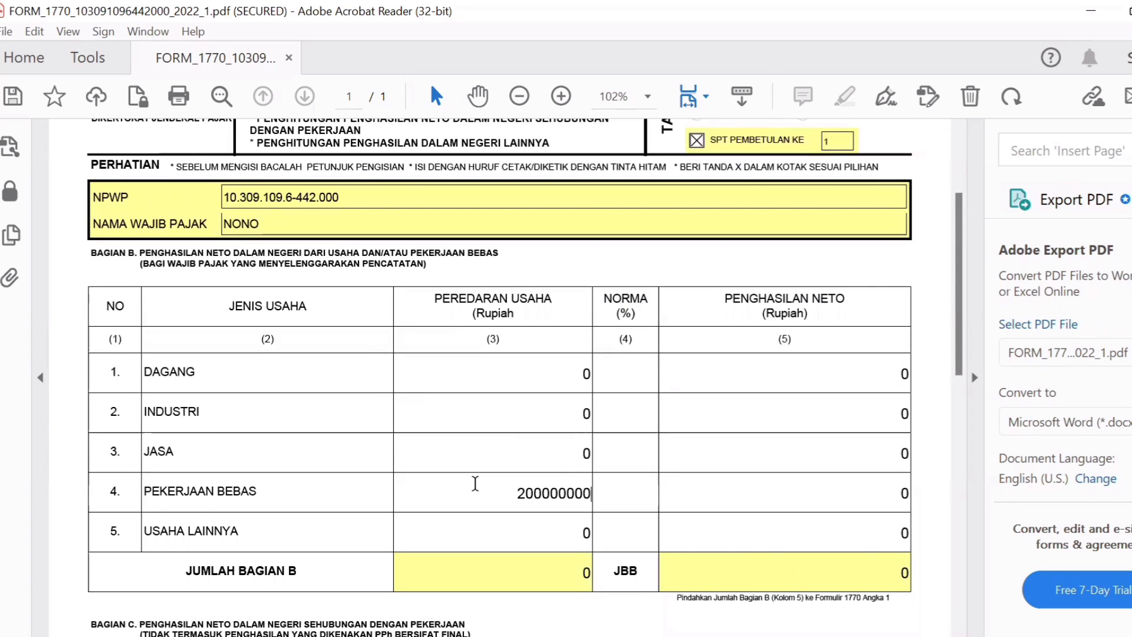
key("Tab")
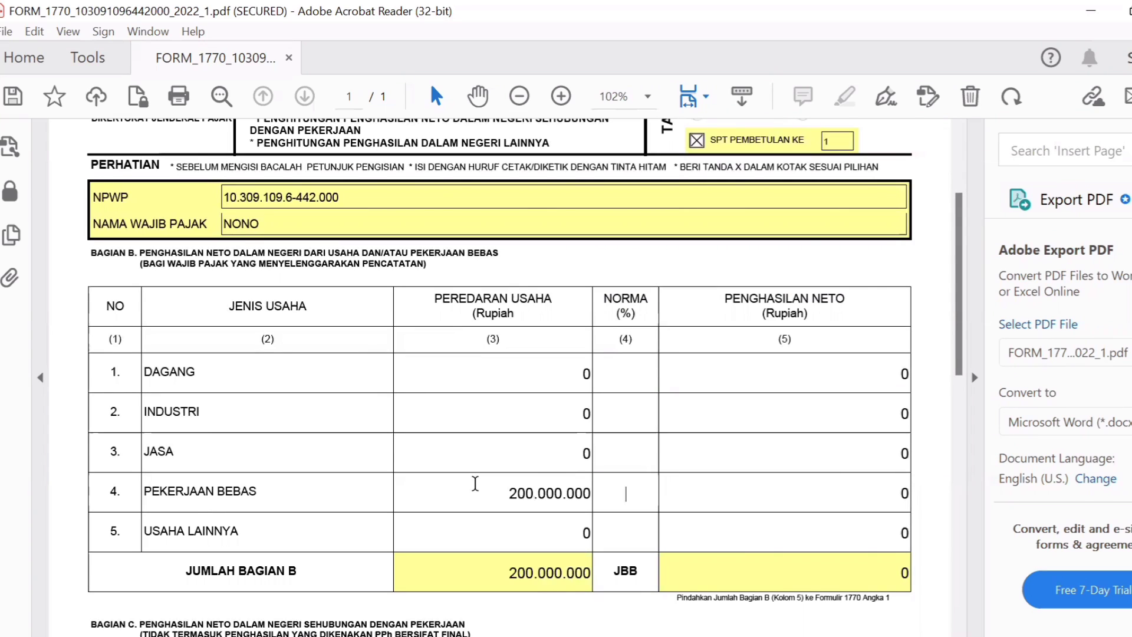
Set the Norma of the Pekerjaan Bebas row to 50 percent and its Penghasilan Neto to 100.000.000.
type("501000000000")
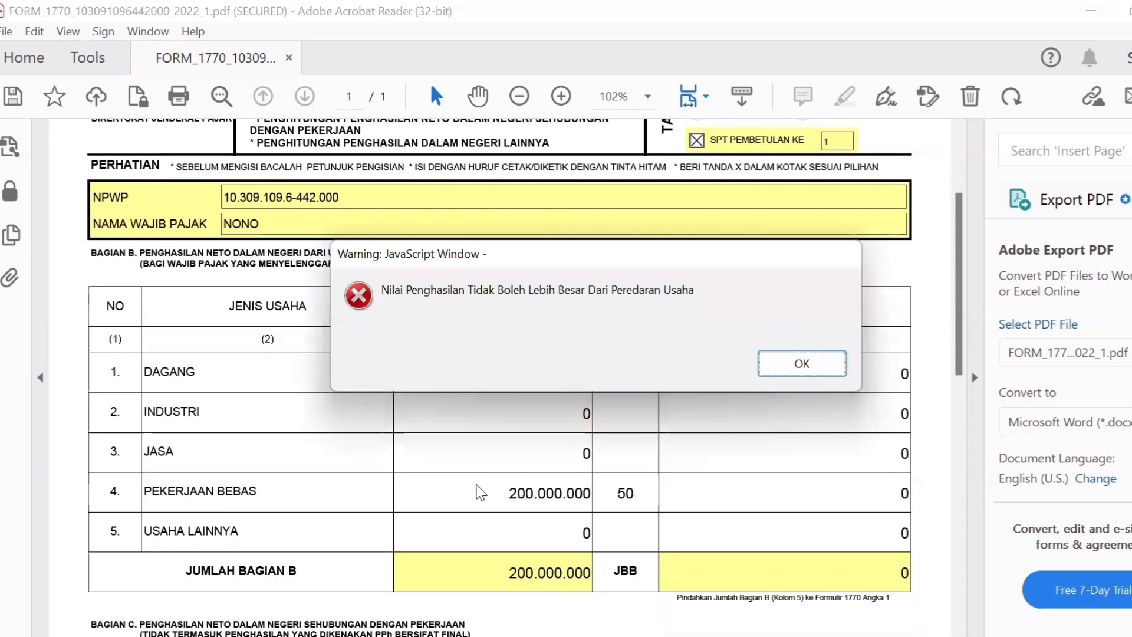
left_click(838, 364)
left_click(866, 489)
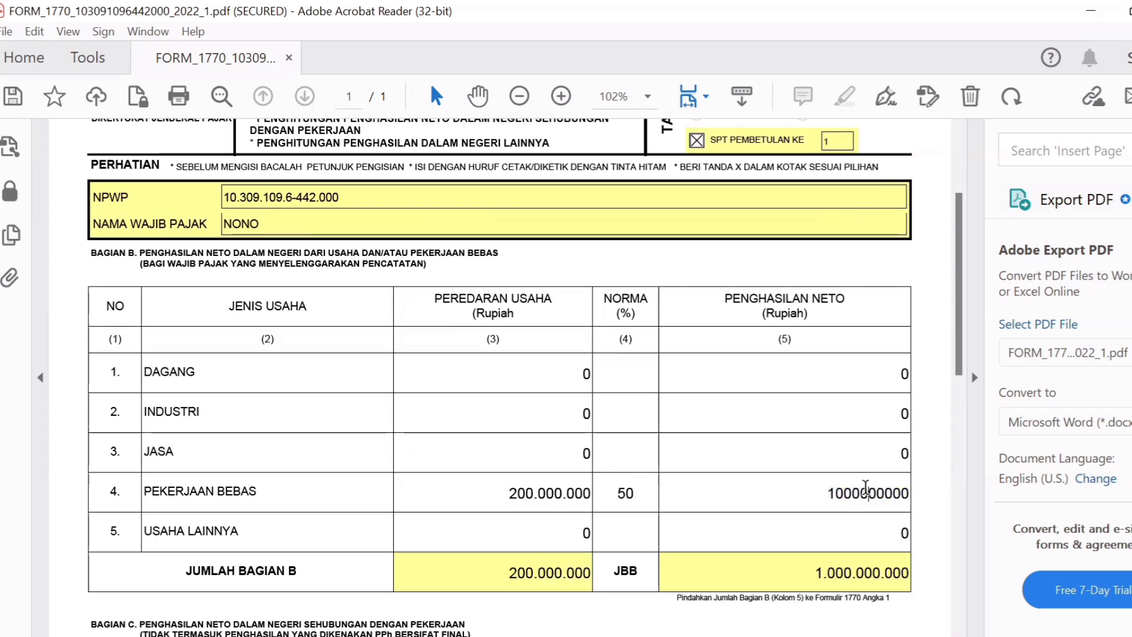
key("BackSpace")
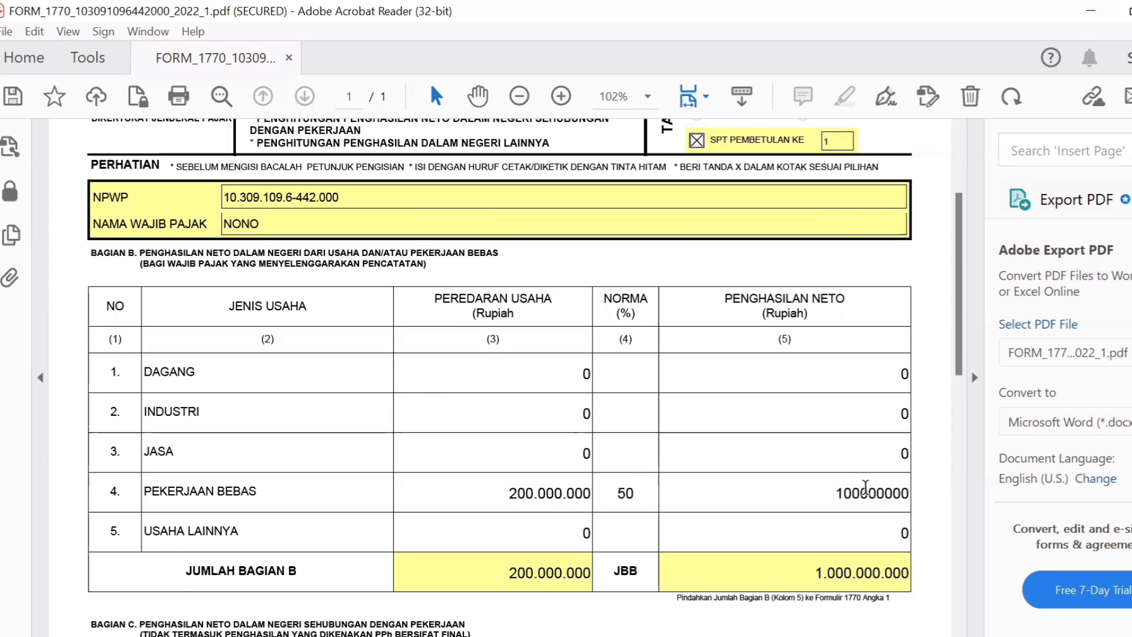
key("Tab")
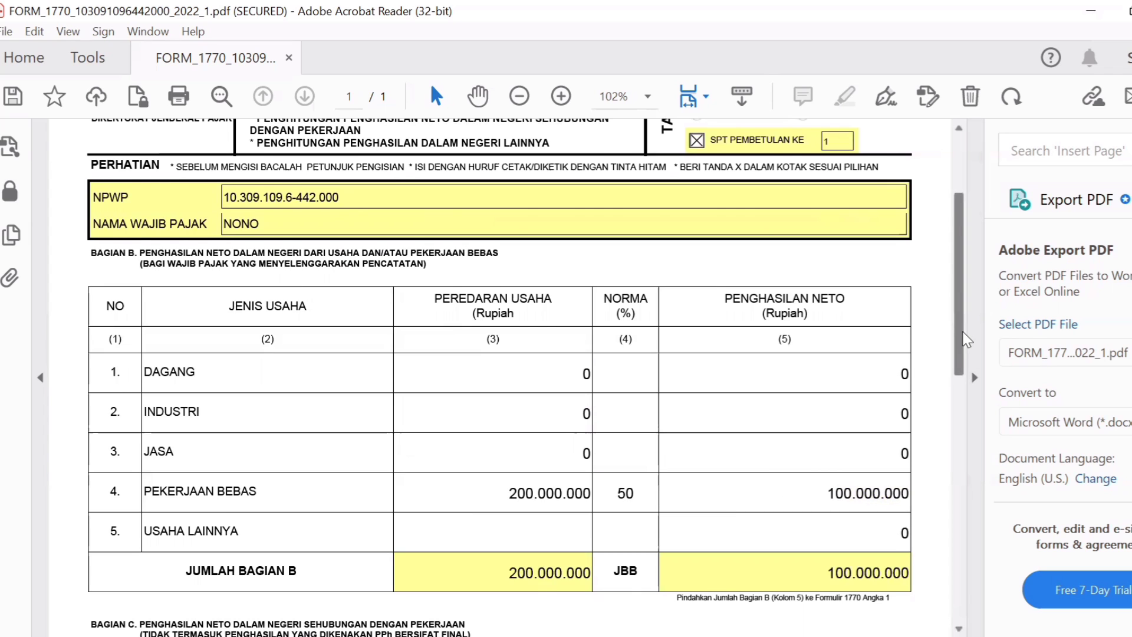
Review the Bagian B totals, the employment income table in Bagian C and the other domestic income rows in Bagian D.
left_click_drag(965, 339, 941, 364)
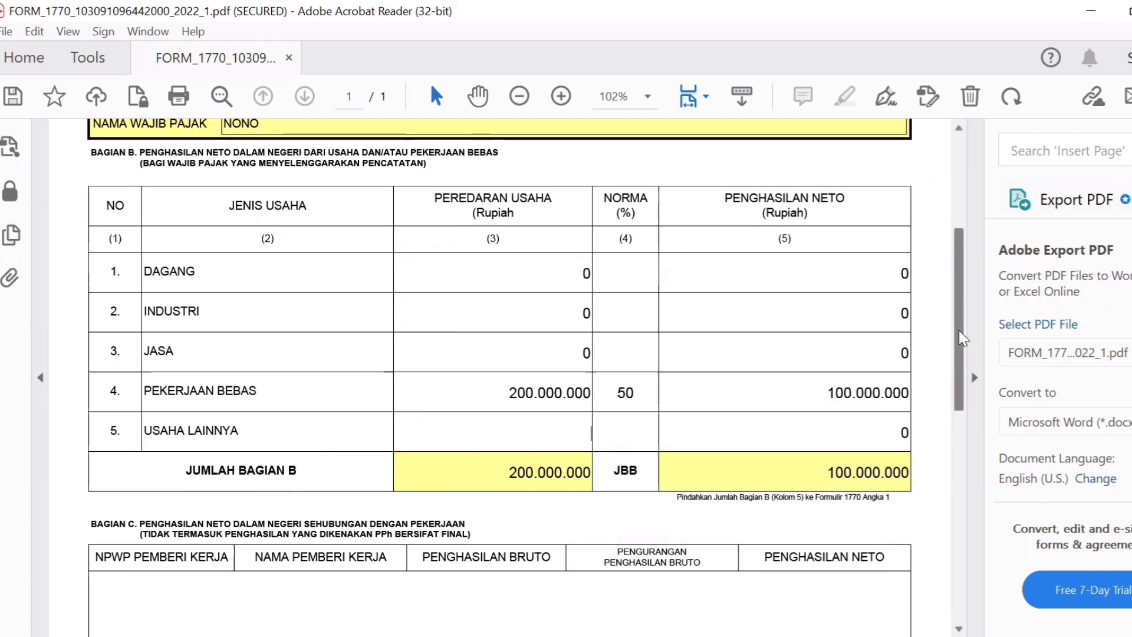
mouse_move(963, 339)
left_mouse_down()
mouse_move(962, 320)
mouse_move(961, 354)
left_mouse_up()
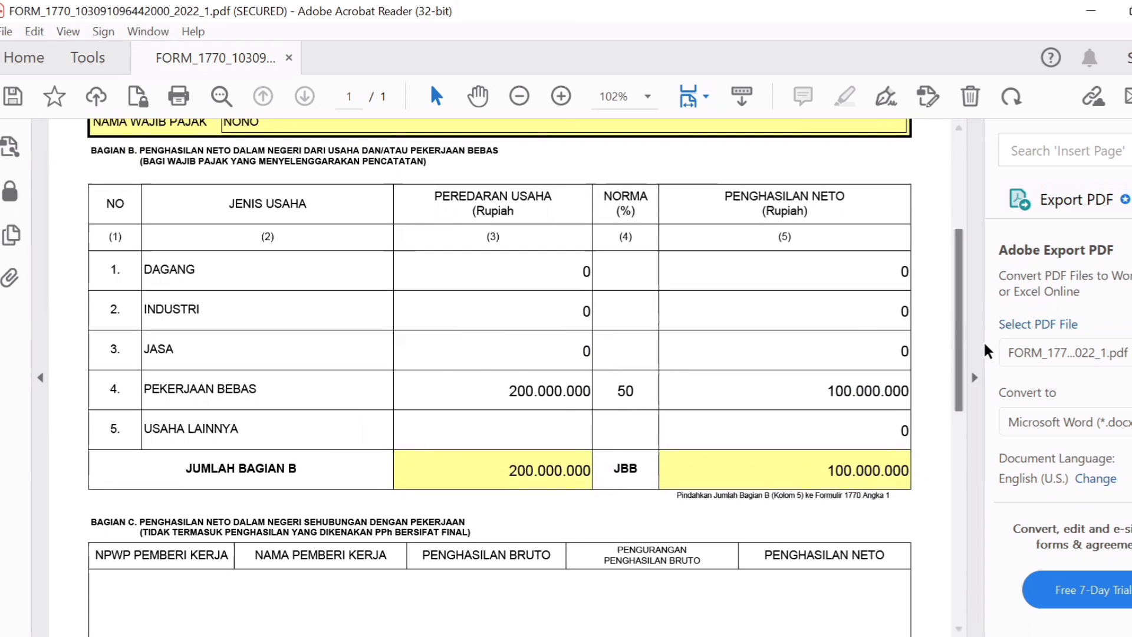
left_click_drag(958, 338, 956, 438)
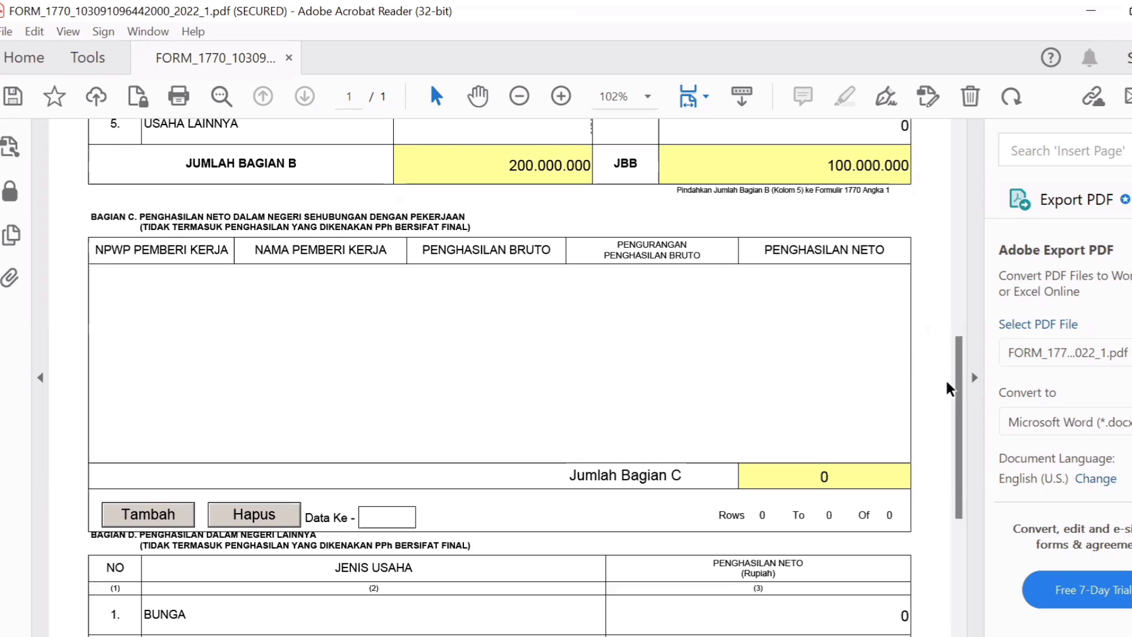
left_click_drag(961, 404, 946, 495)
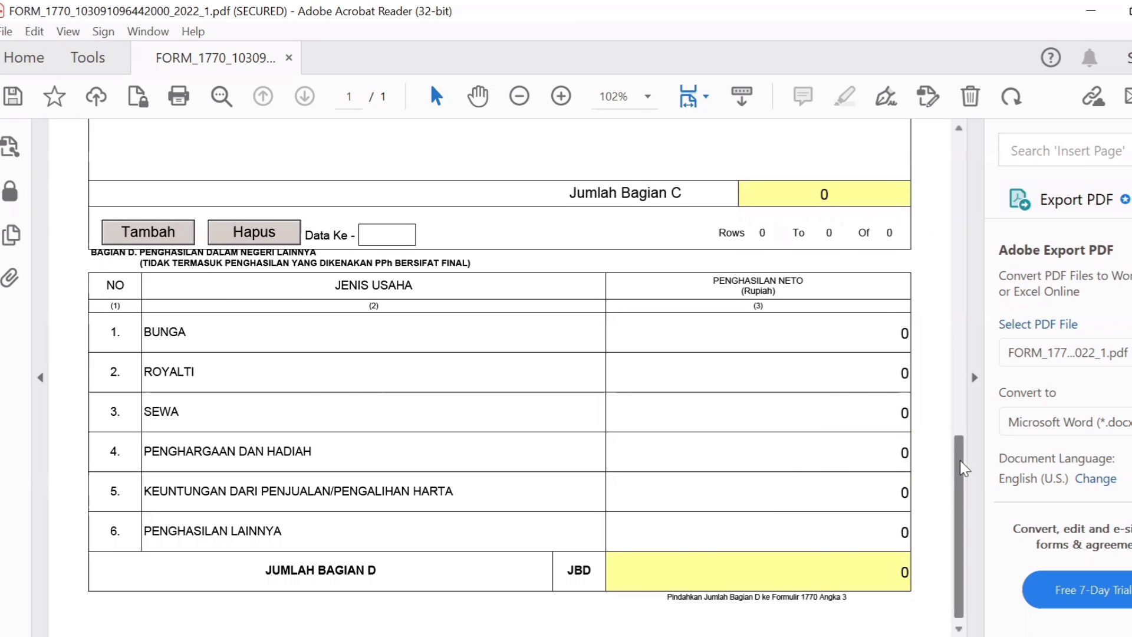
scroll(962, 469, "down", 1)
scroll(955, 531, "up", 10)
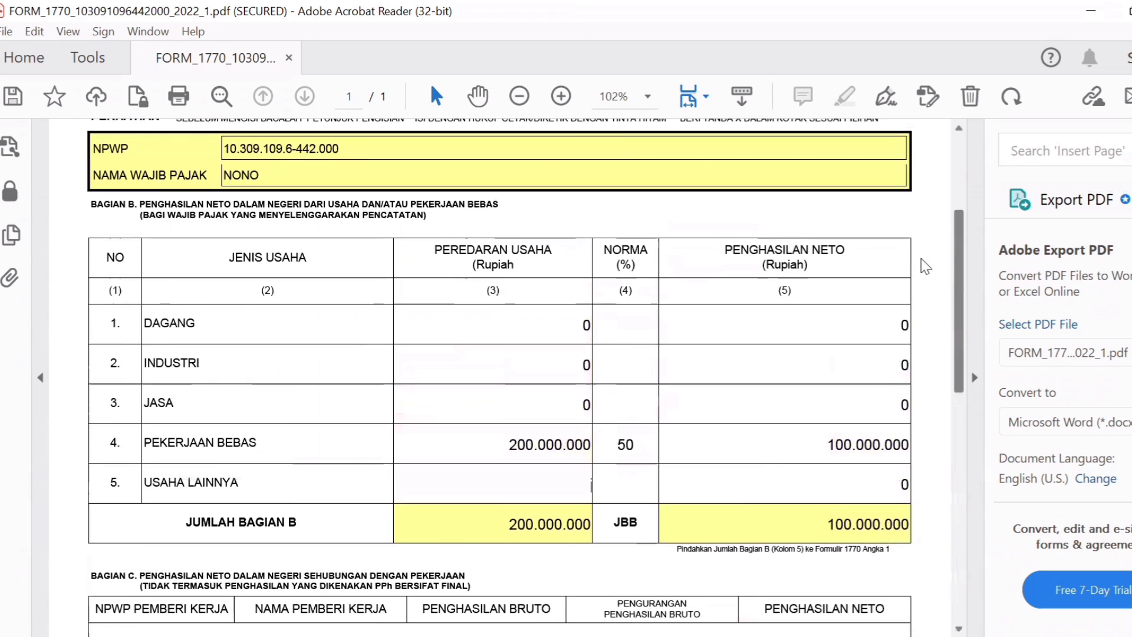
scroll(925, 263, "down", 10)
scroll(907, 495, "up", 10)
scroll(932, 132, "down", 10)
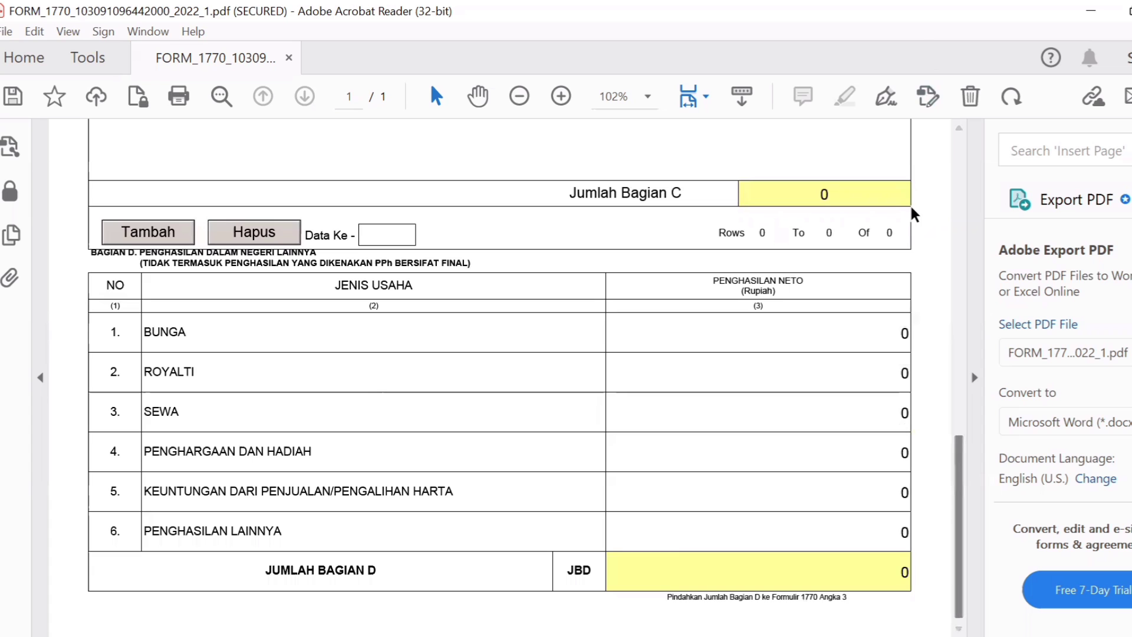
left_click_drag(958, 519, 963, 142)
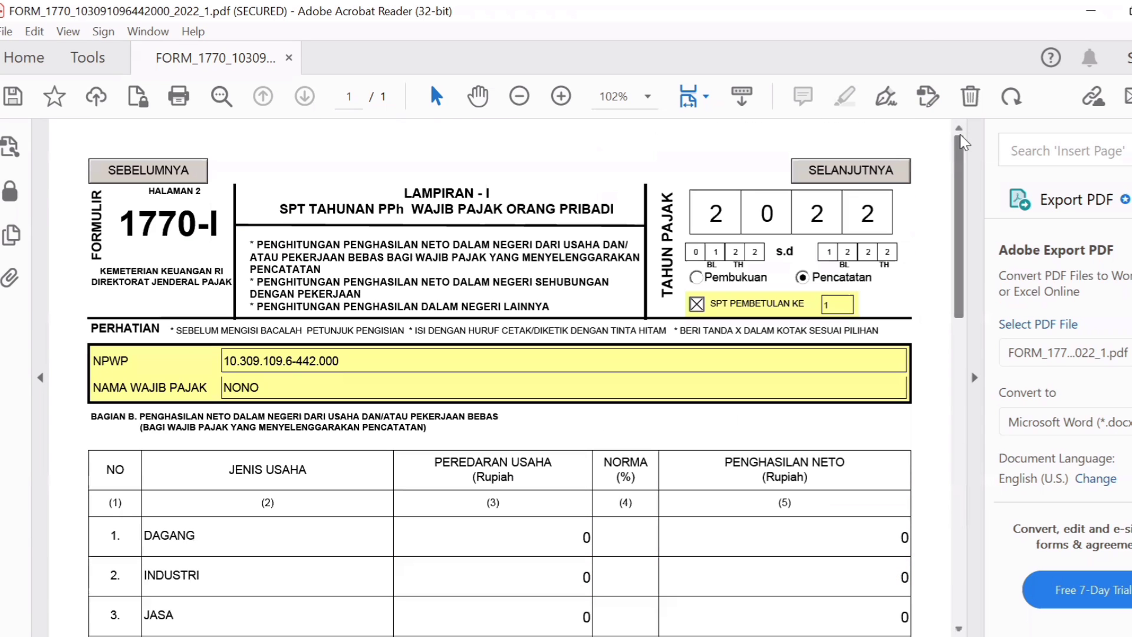
Continue to the main 1770 form and fill in the taxpayer's telephone number in the Identitas section.
left_click(866, 172)
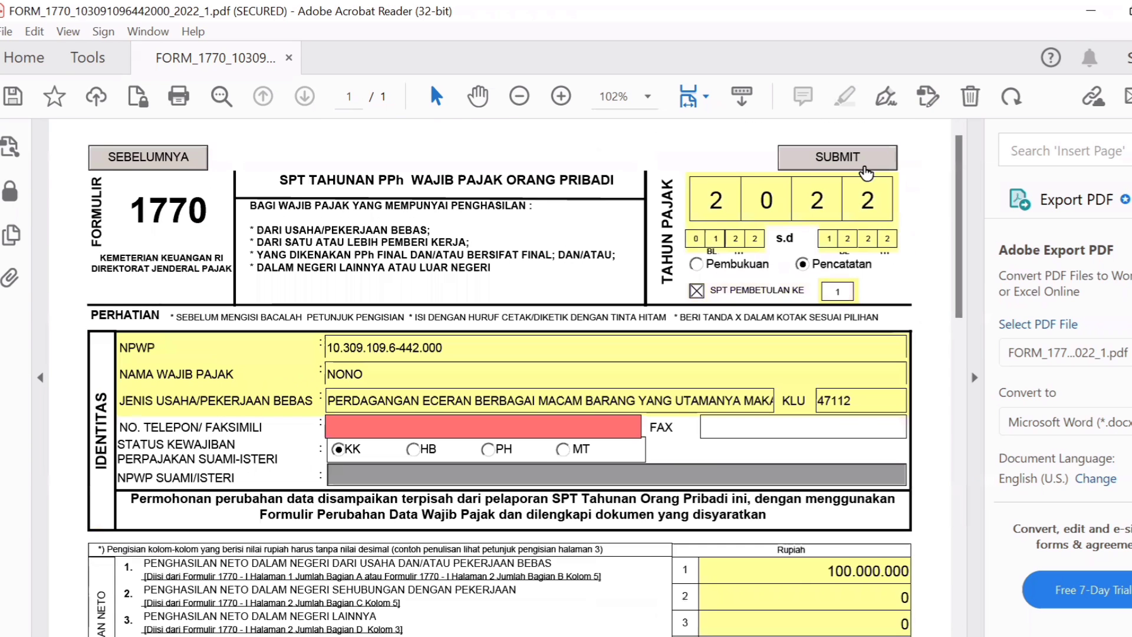
left_click(488, 425)
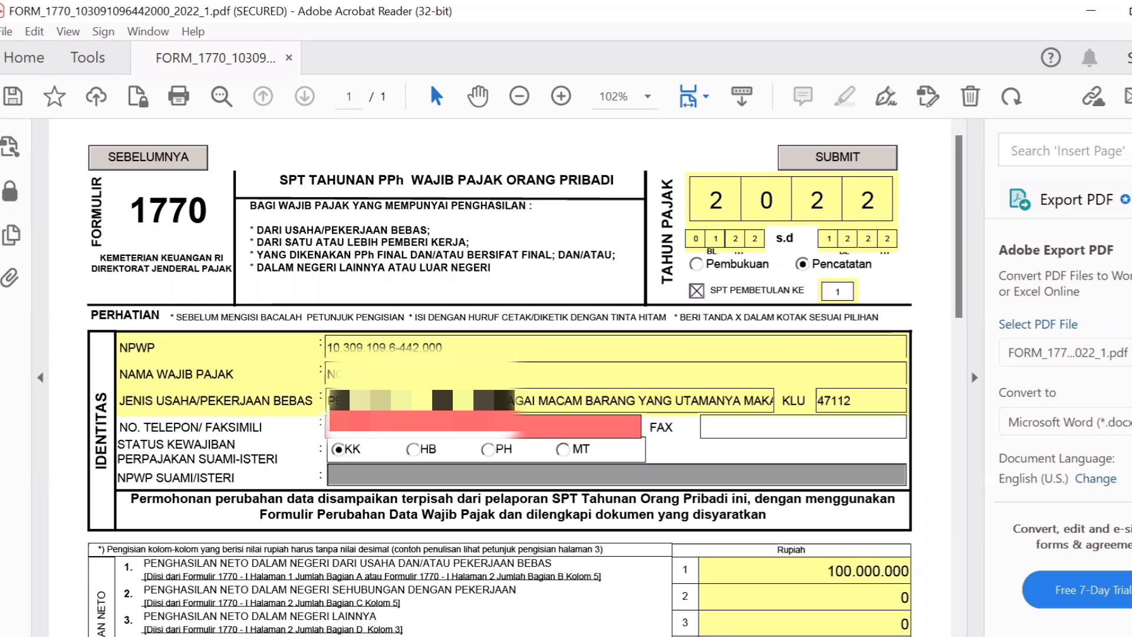
key("Tab")
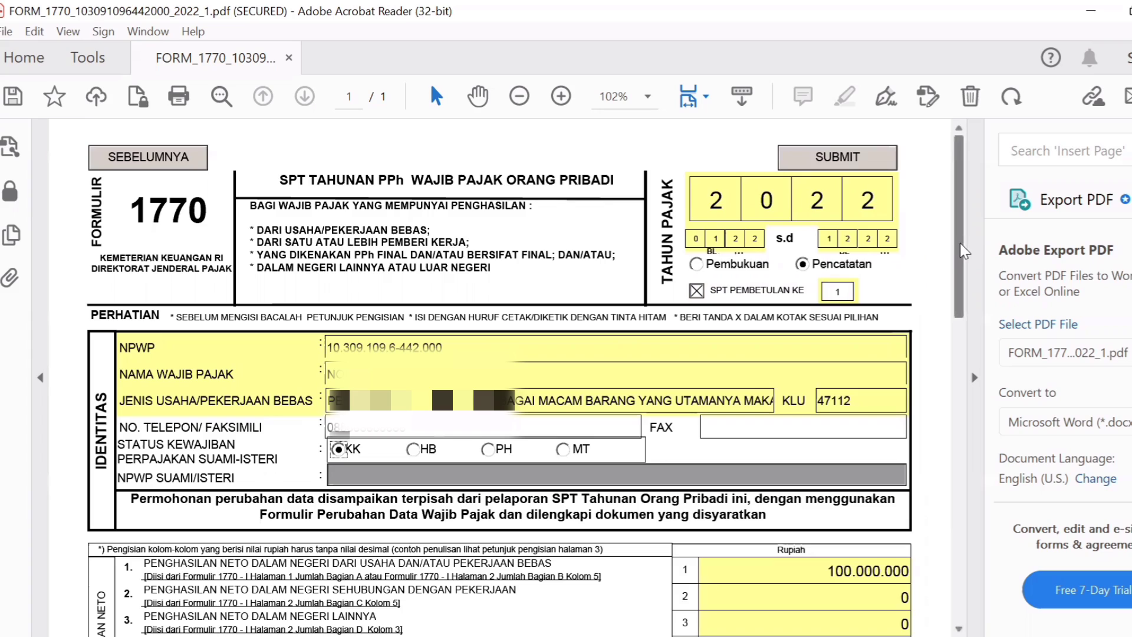
Set the Penghasilan Tidak Kena Pajak status in row 10 to K with 3 dependents.
scroll(950, 285, "down", 5)
scroll(943, 330, "down", 3)
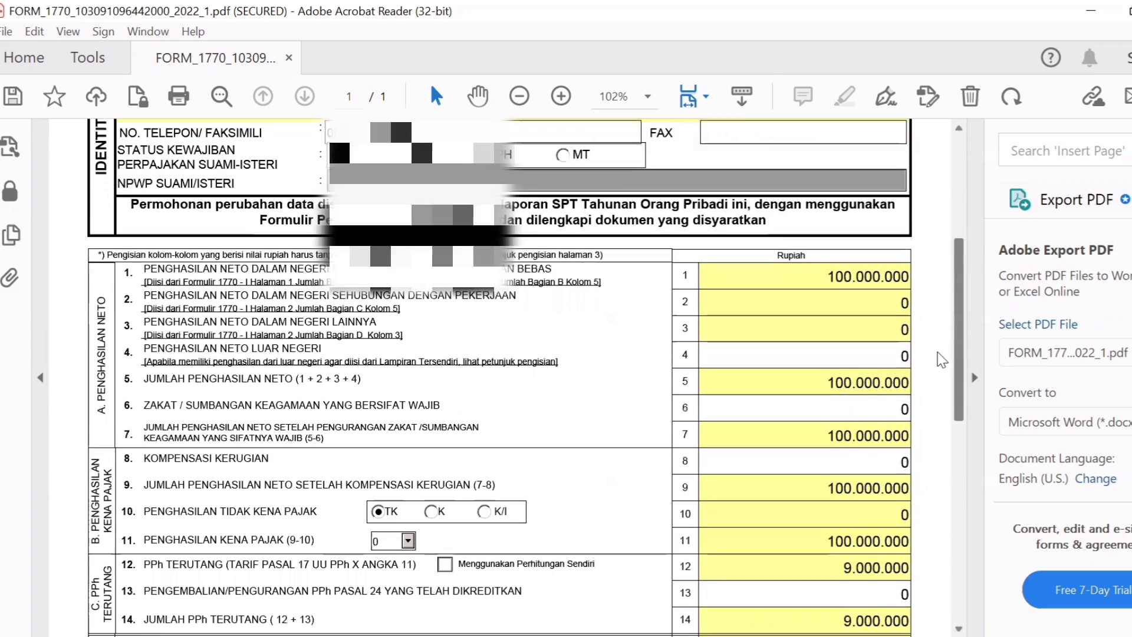
scroll(947, 370, "down", 3)
scroll(923, 345, "up", 5)
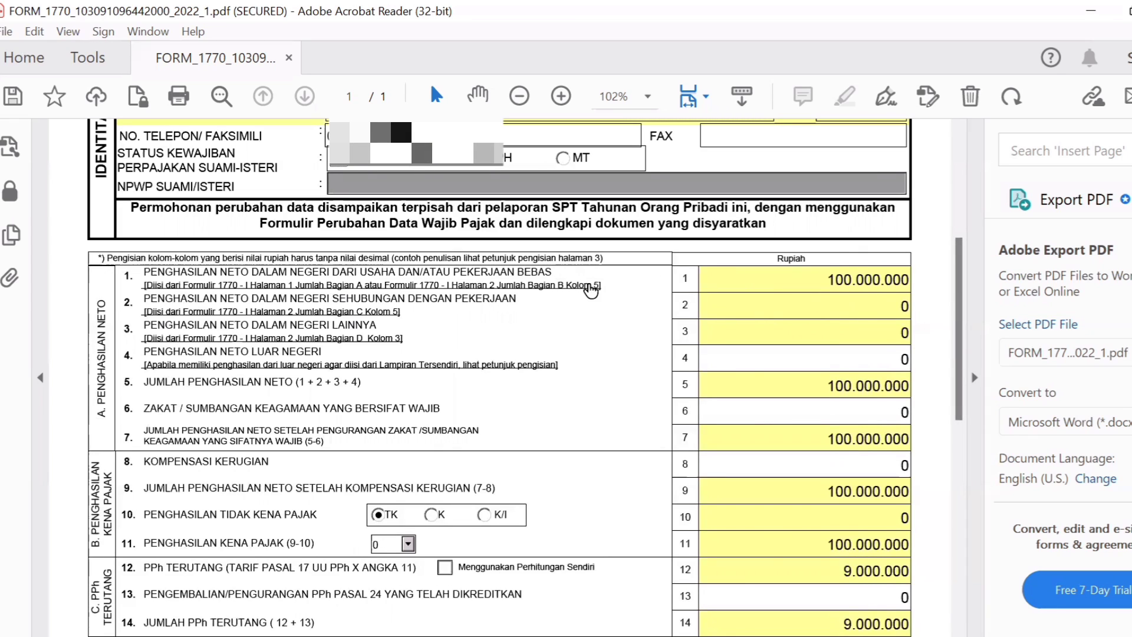
left_click(432, 517)
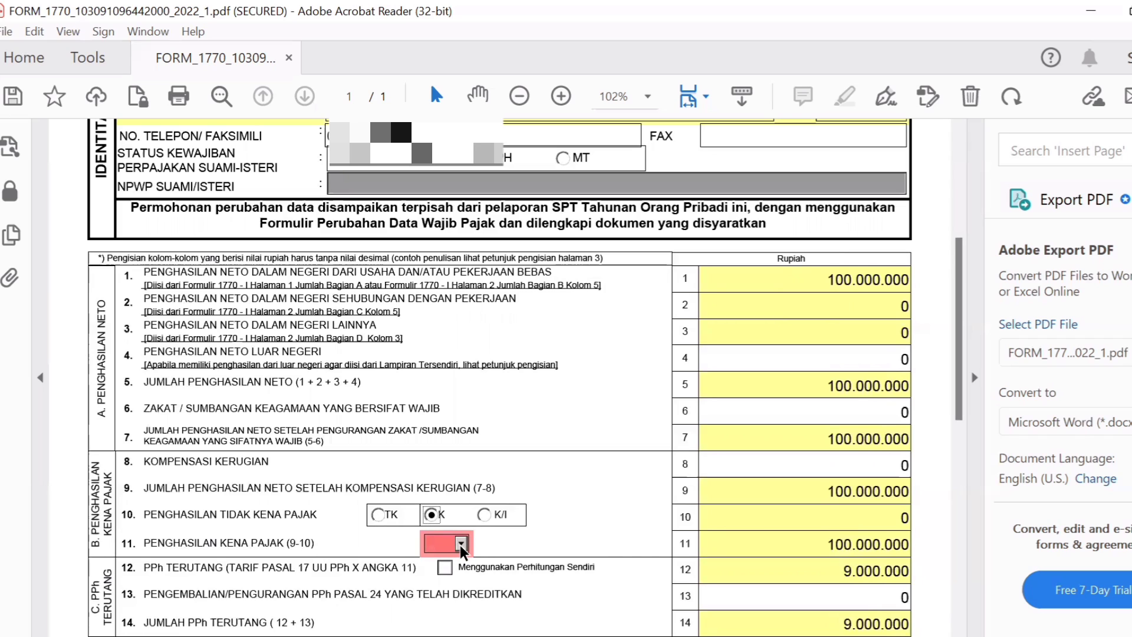
left_click(462, 543)
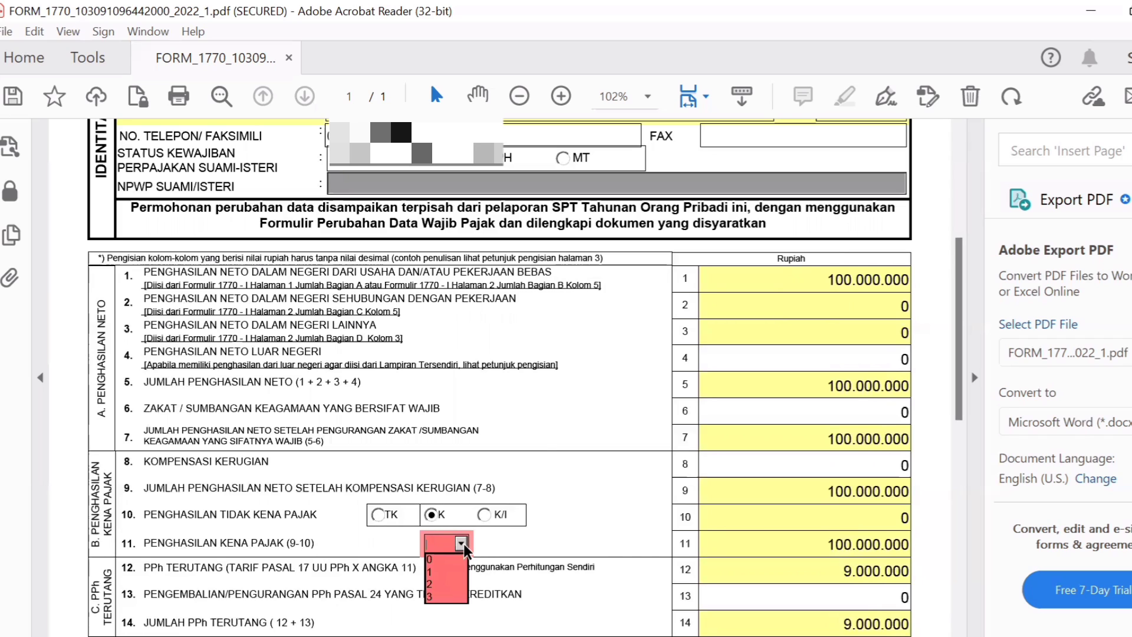
left_click(440, 597)
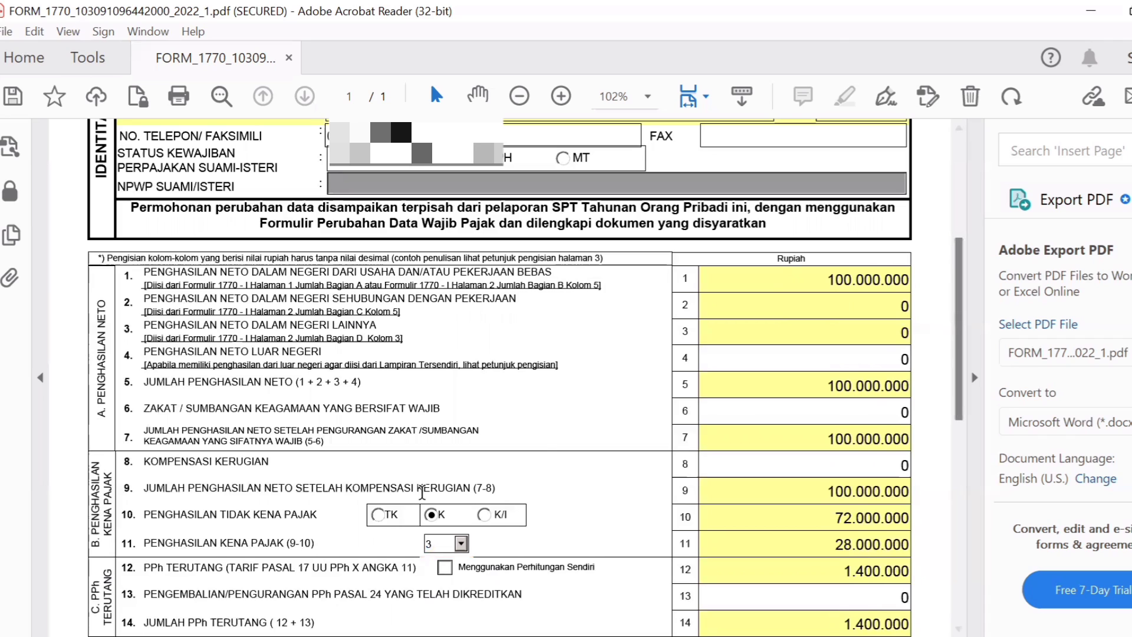
Set the Penghasilan Tidak Kena Pajak status in row 10 to TK with 0 dependents.
left_click(379, 518)
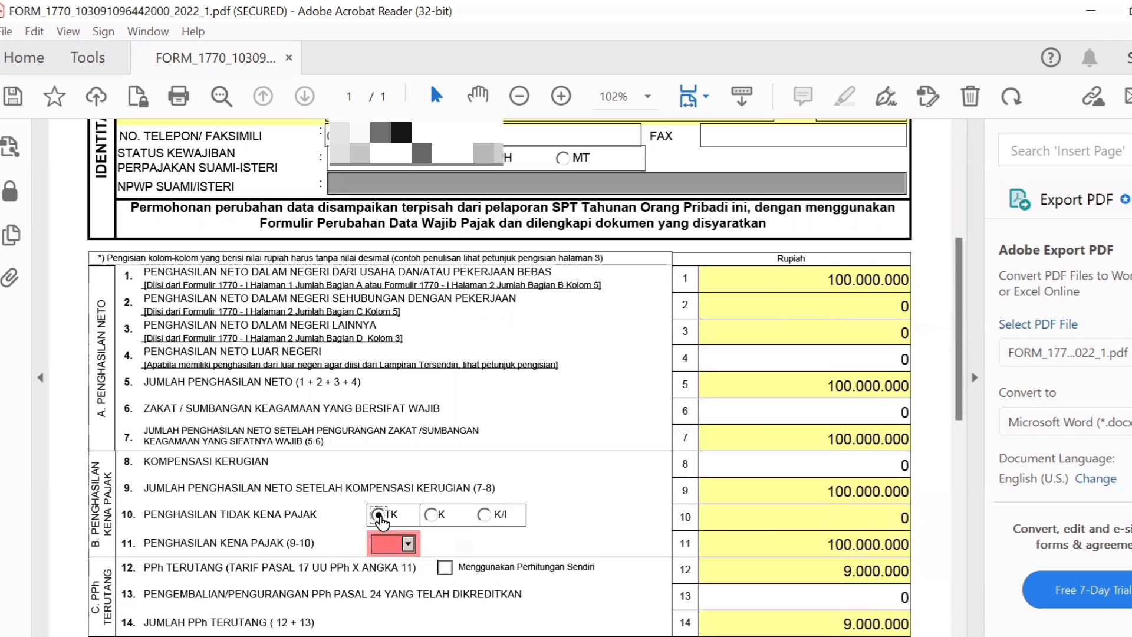
left_click(409, 545)
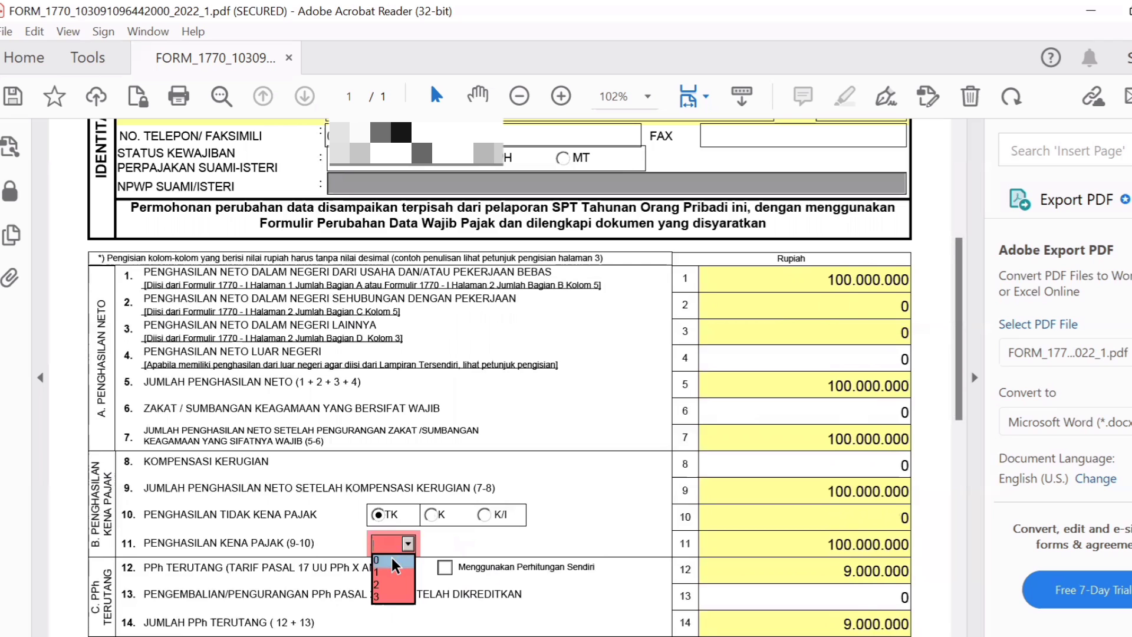
left_click(391, 558)
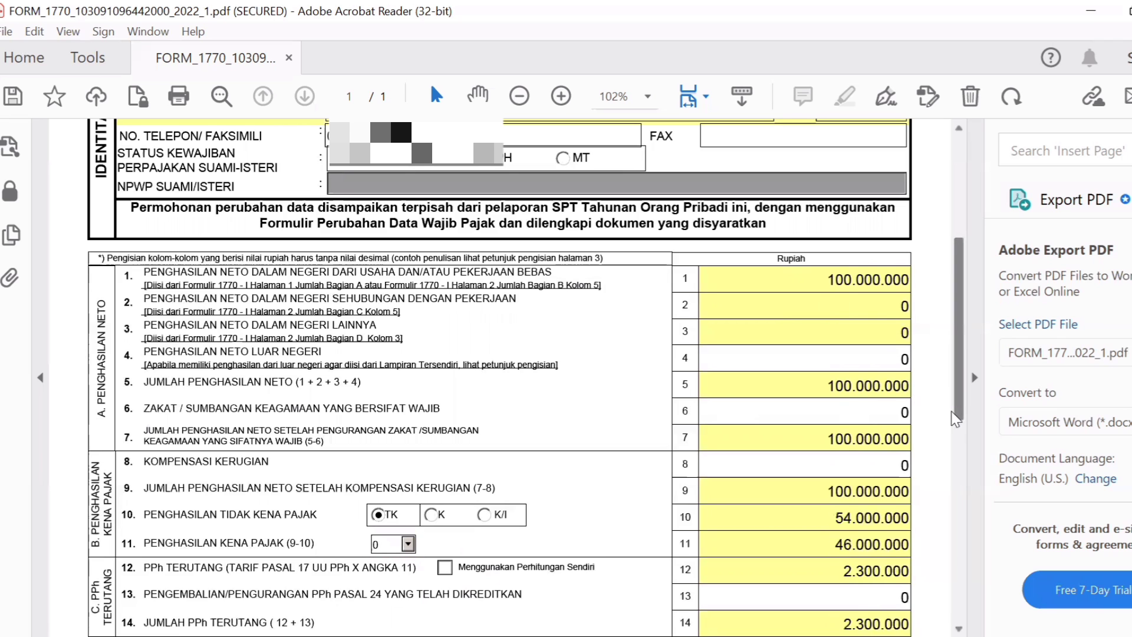
Set the Tgl Lunas date for the PPh Pasal 29 underpayment in row 19 to 13/03/2023.
left_click_drag(958, 399, 947, 465)
scroll(944, 484, "down", 3)
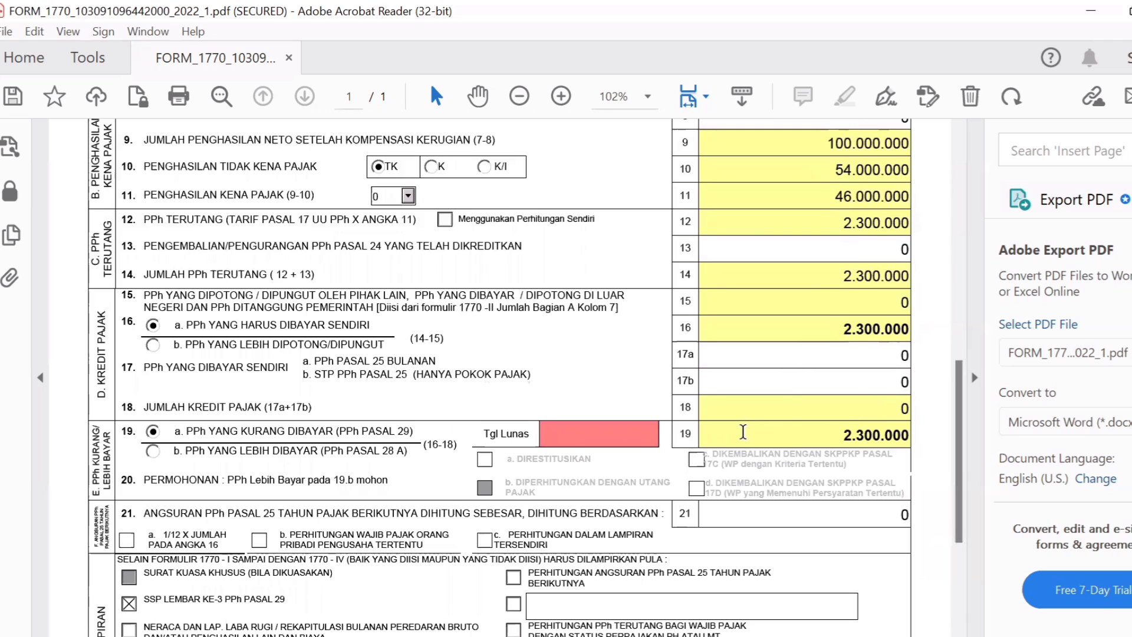
left_click(589, 434)
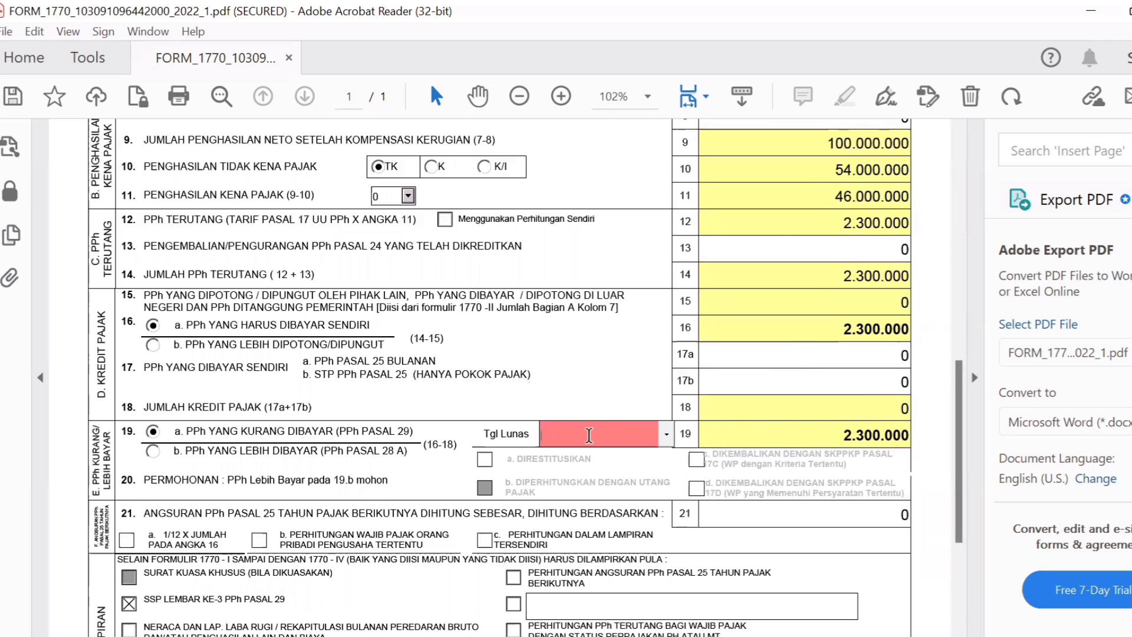
left_click(667, 435)
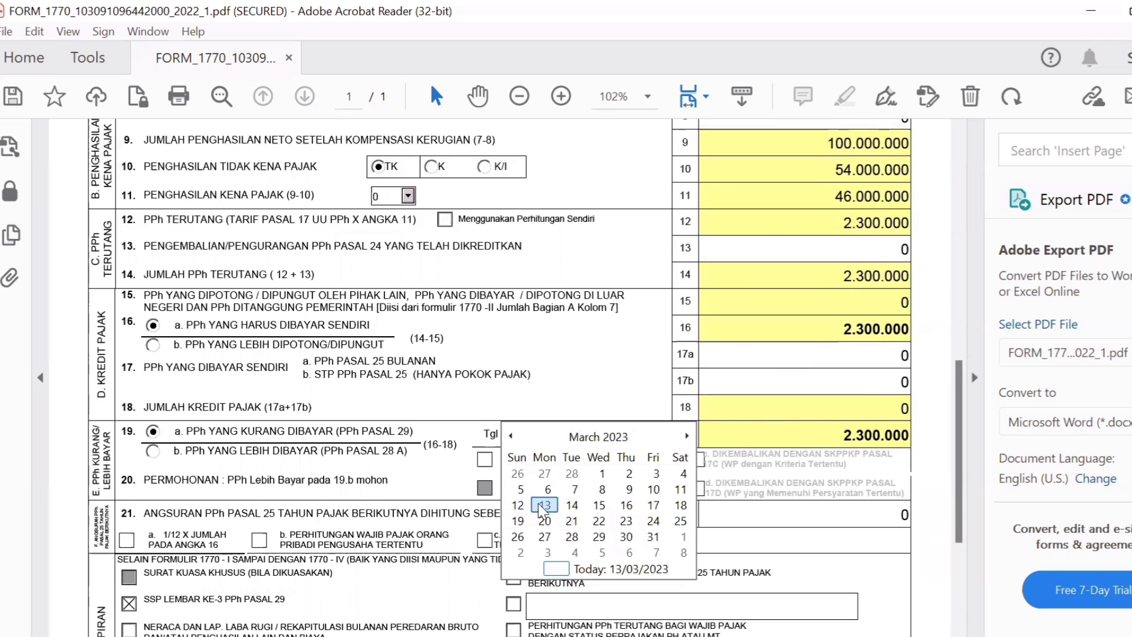
left_click(544, 505)
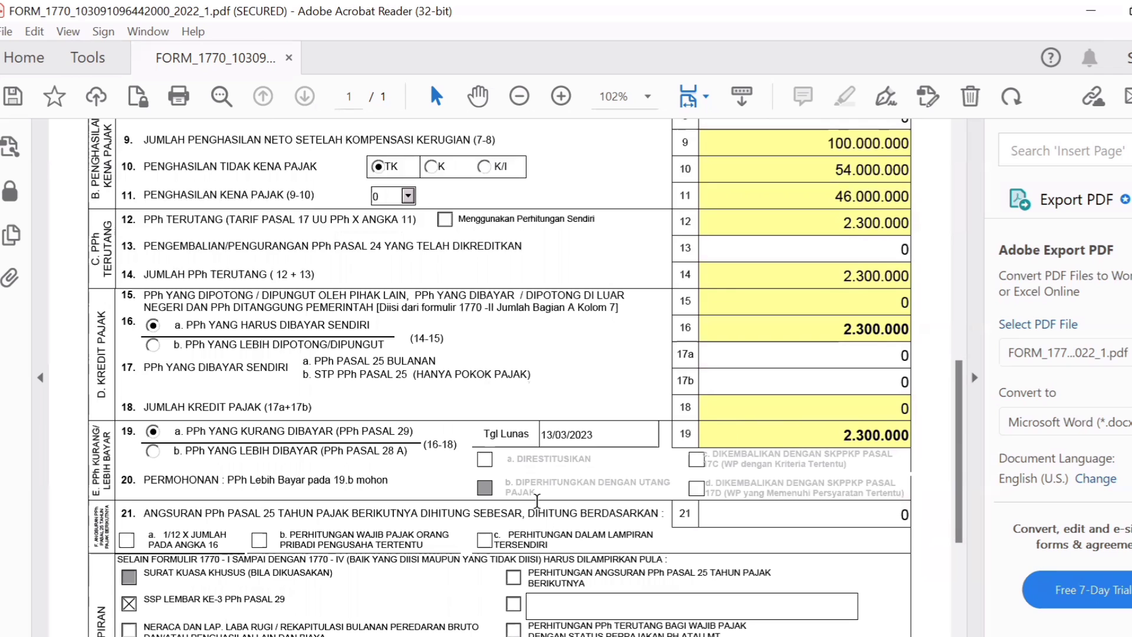
Set the Tanggal in the Pernyataan section of the main 1770 form to 13/03/2023.
left_click_drag(961, 426, 947, 515)
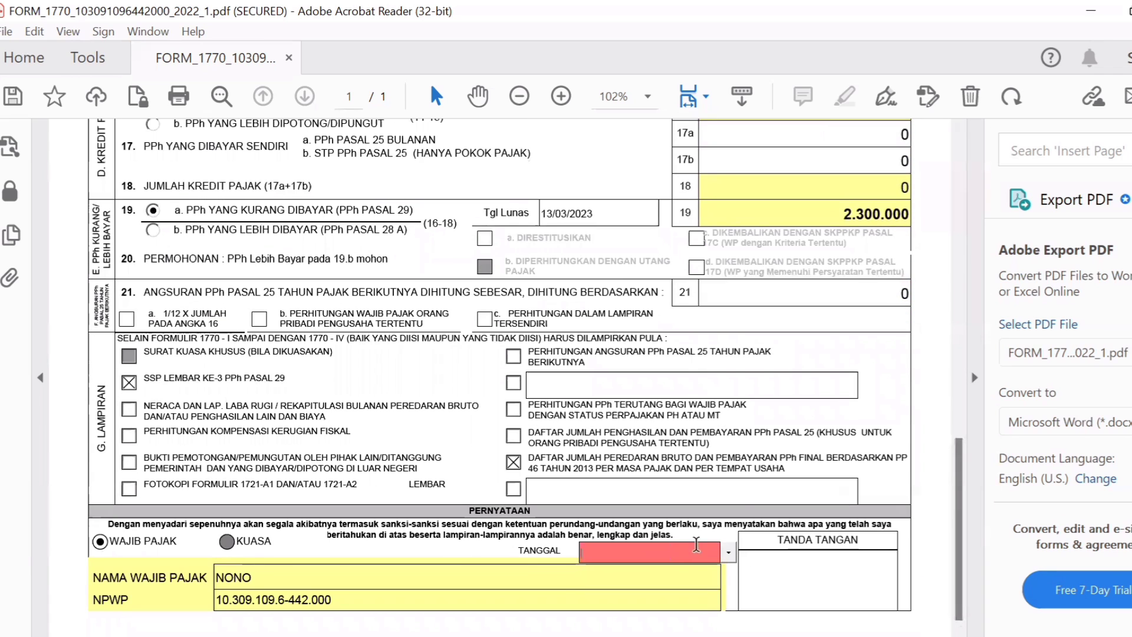
left_click(729, 551)
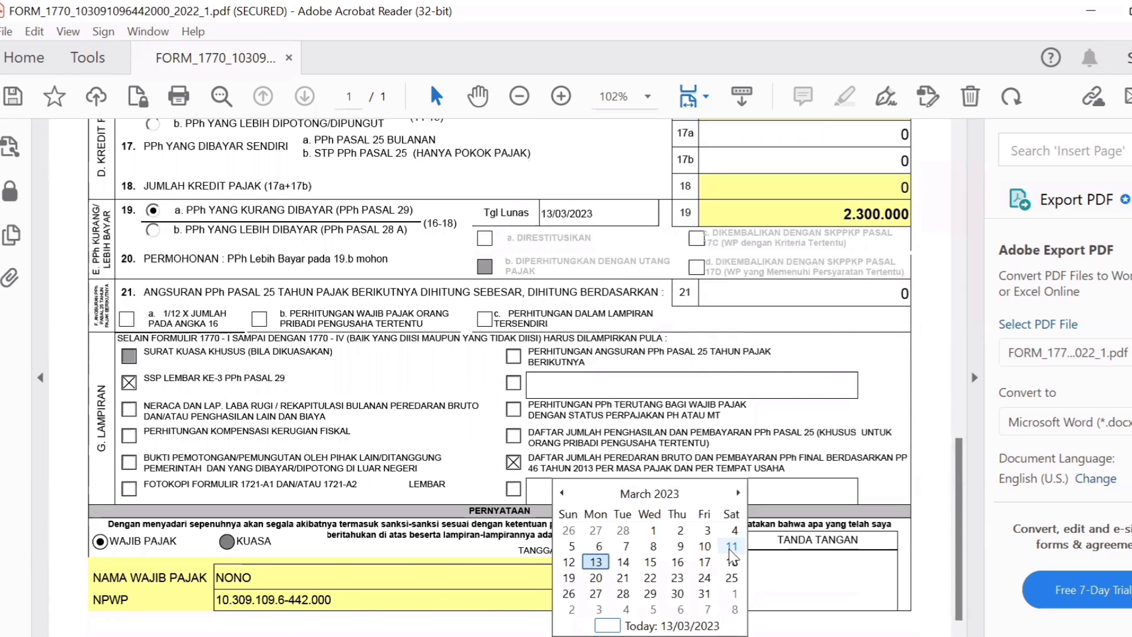
left_click(597, 563)
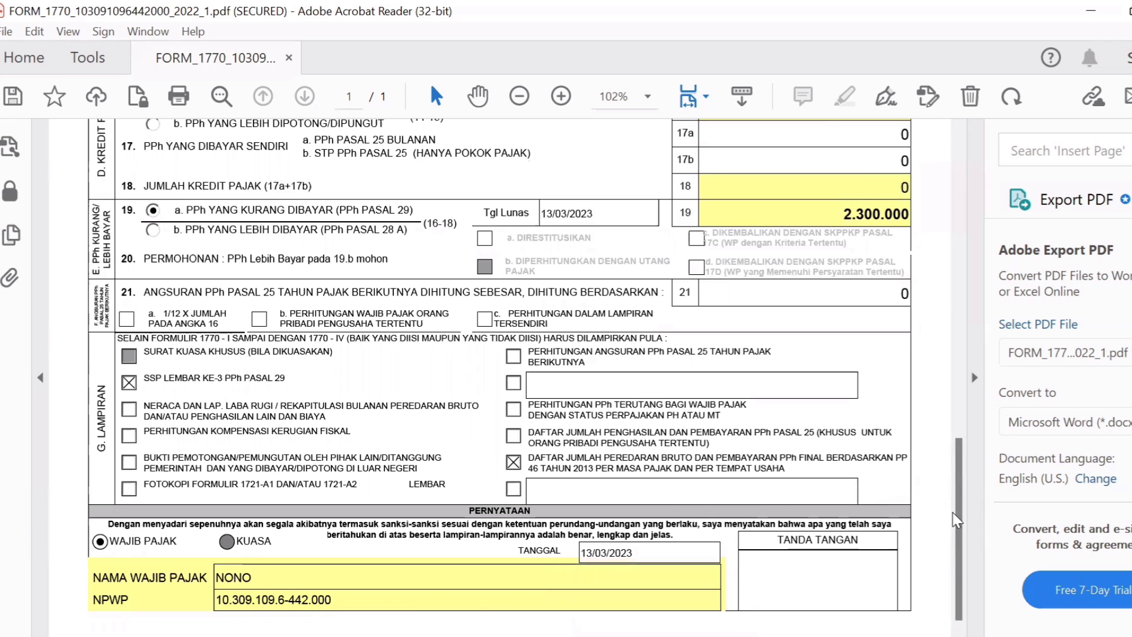
Submit the completed main 1770 form to proceed to the attachment upload page.
left_click_drag(954, 515, 971, 209)
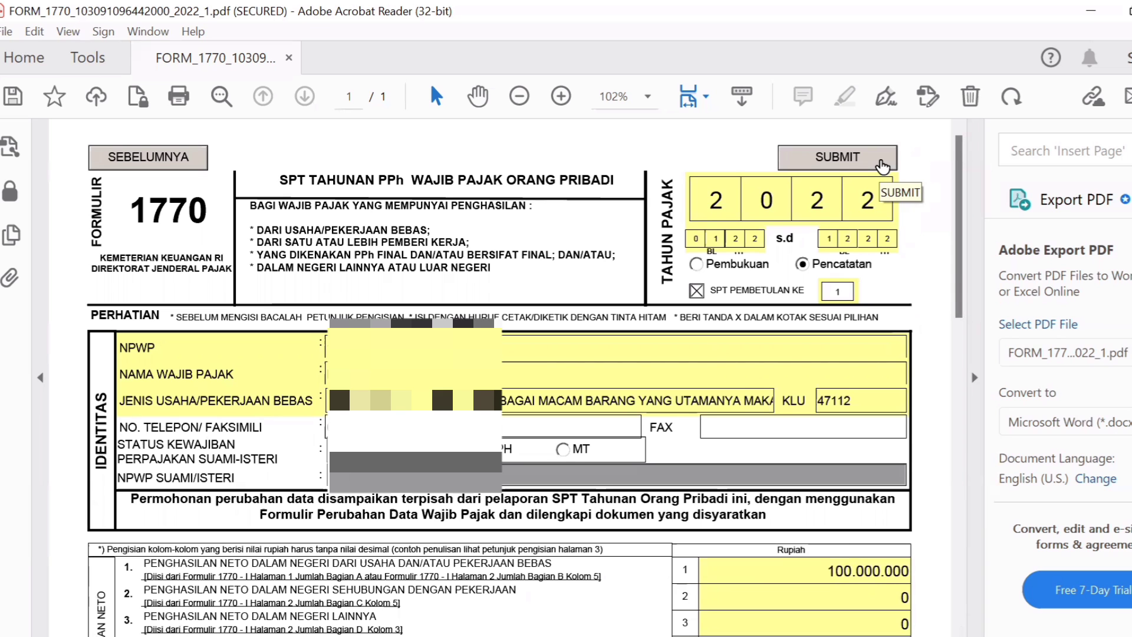
left_click_drag(962, 278, 951, 201)
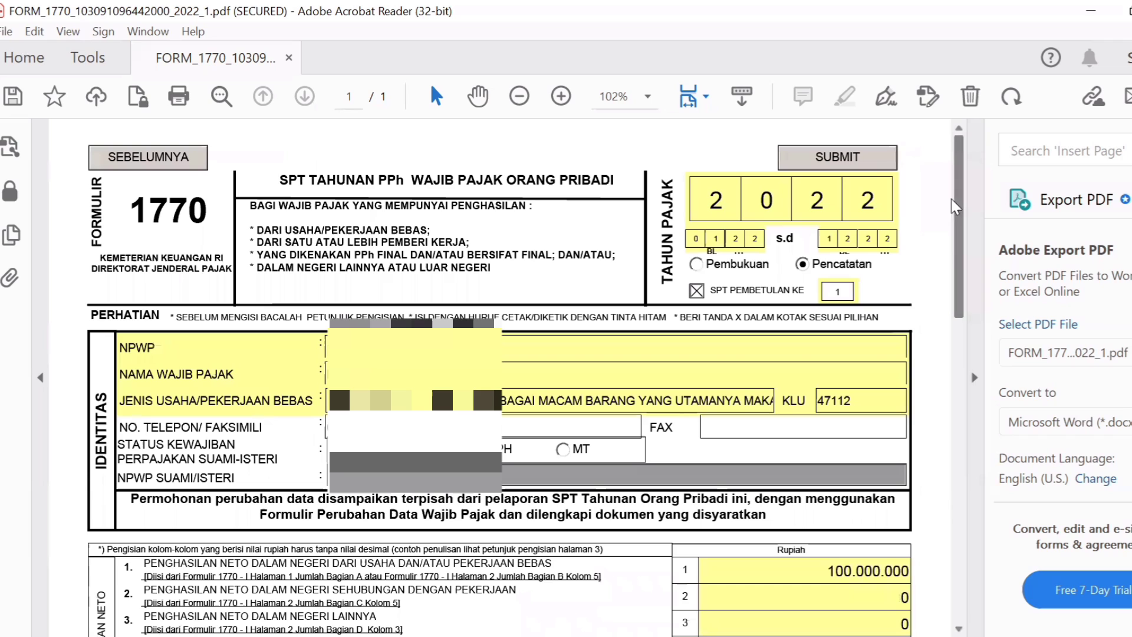
left_click(895, 165)
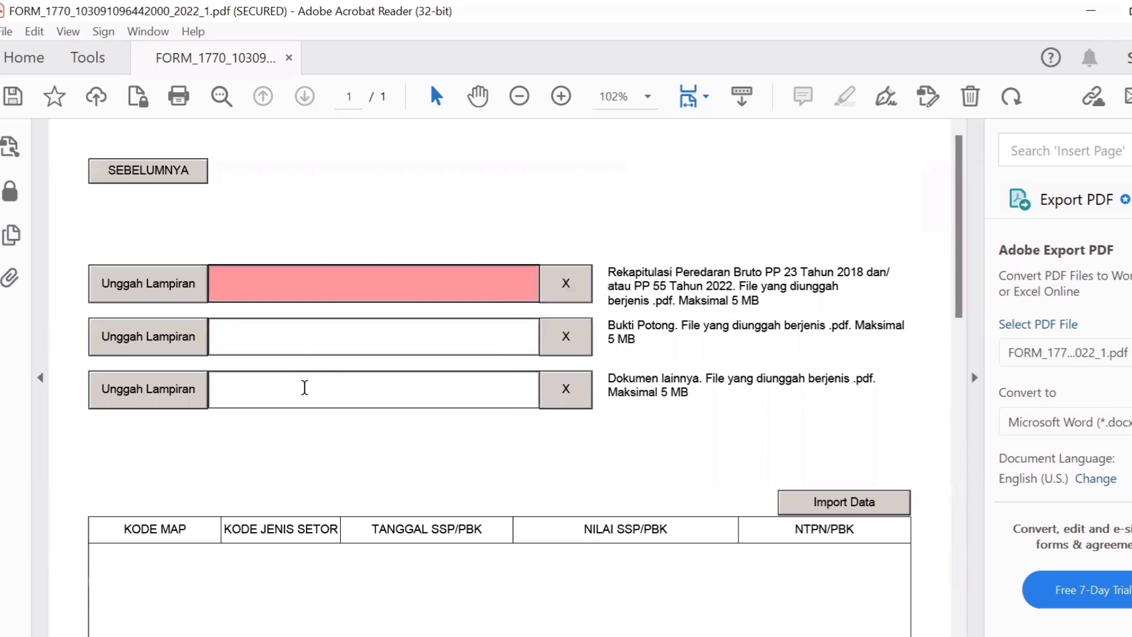
Upload the PDF file Daftar PP4623 as the Rekapitulasi Peredaran Bruto attachment.
left_click(174, 280)
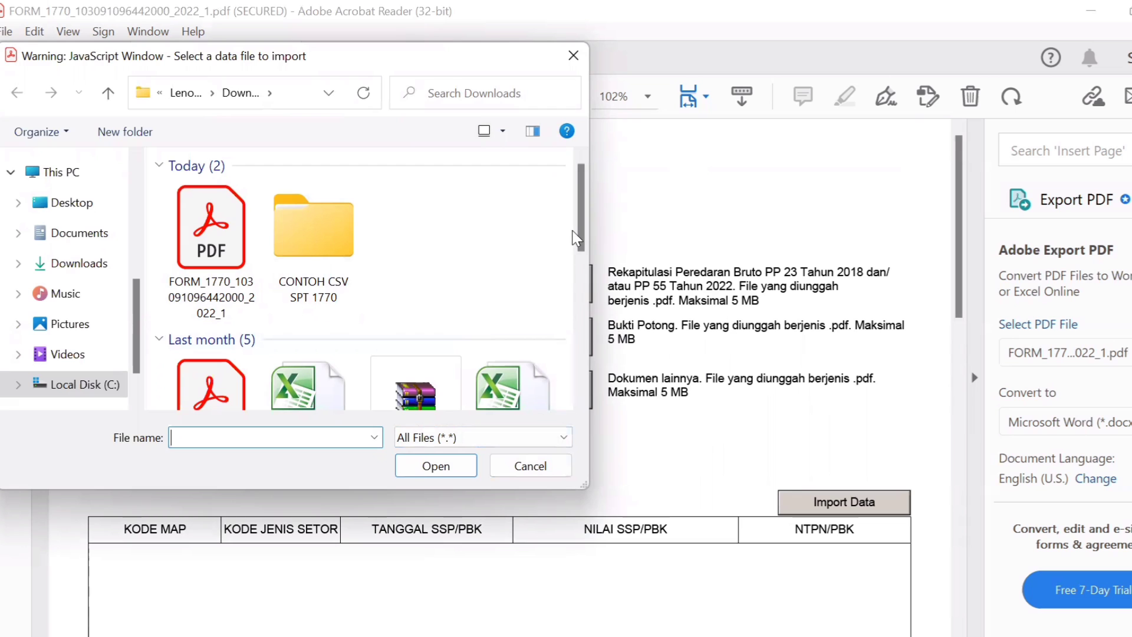
scroll(579, 283, "down", 1)
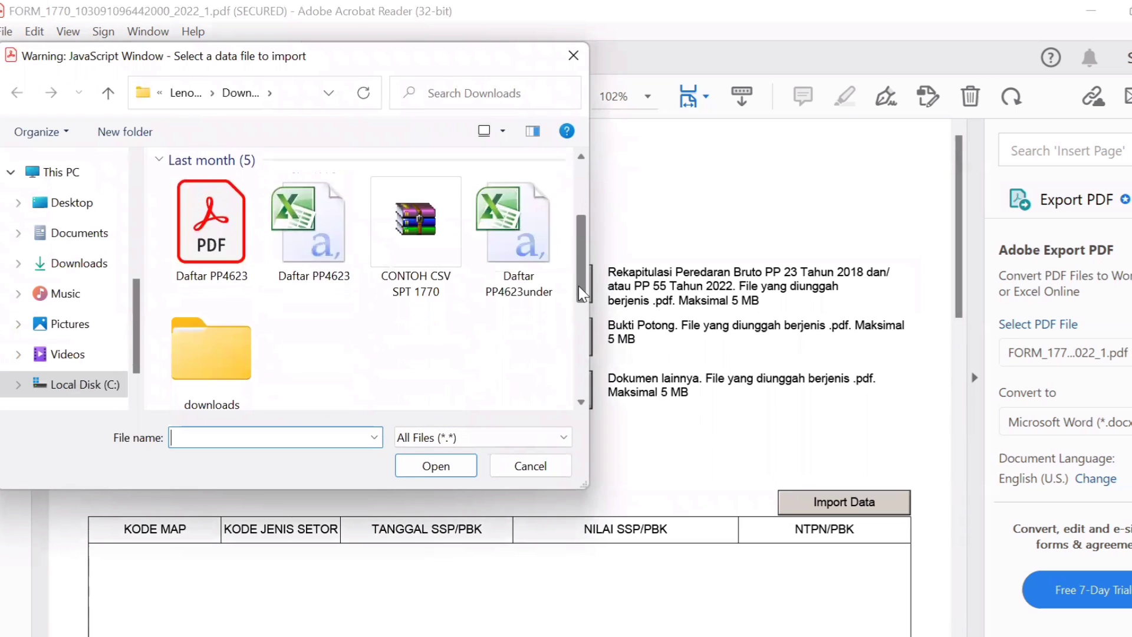
left_click(218, 227)
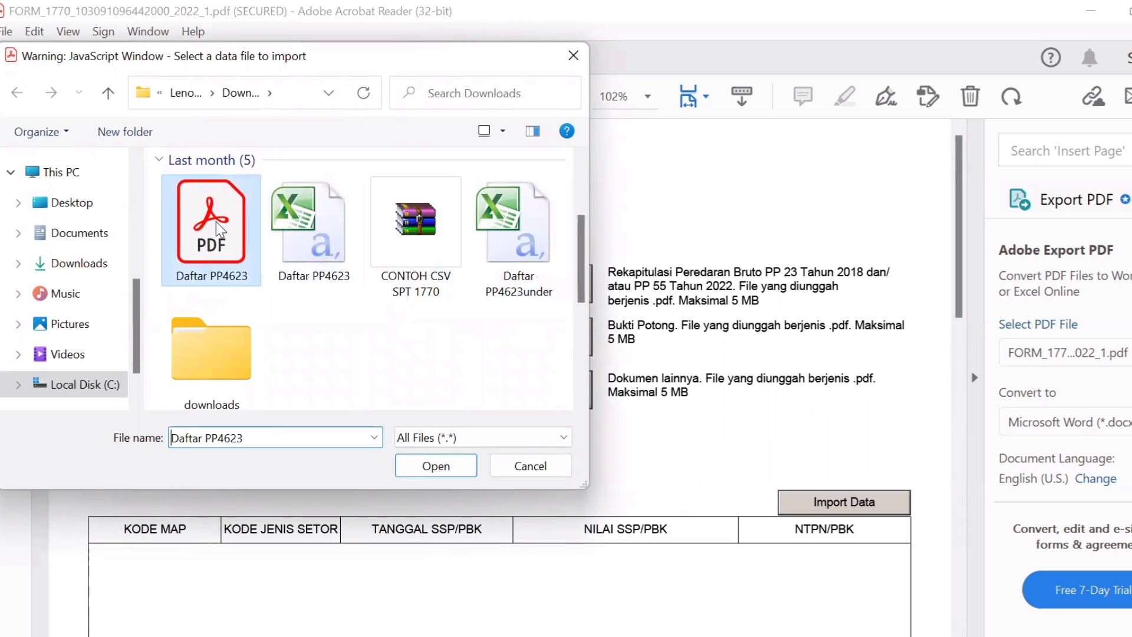
double_click(216, 221)
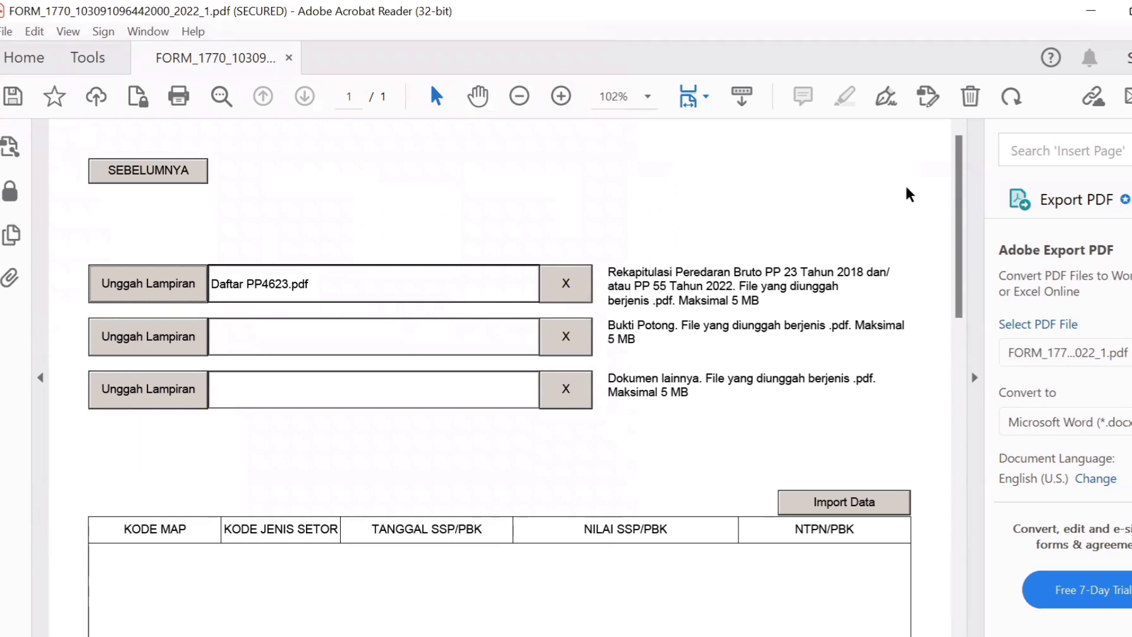
Add a payment row to the SSP/PBK table and set its Tanggal SSP/PBK to 13/03/2023.
left_click_drag(963, 218, 970, 305)
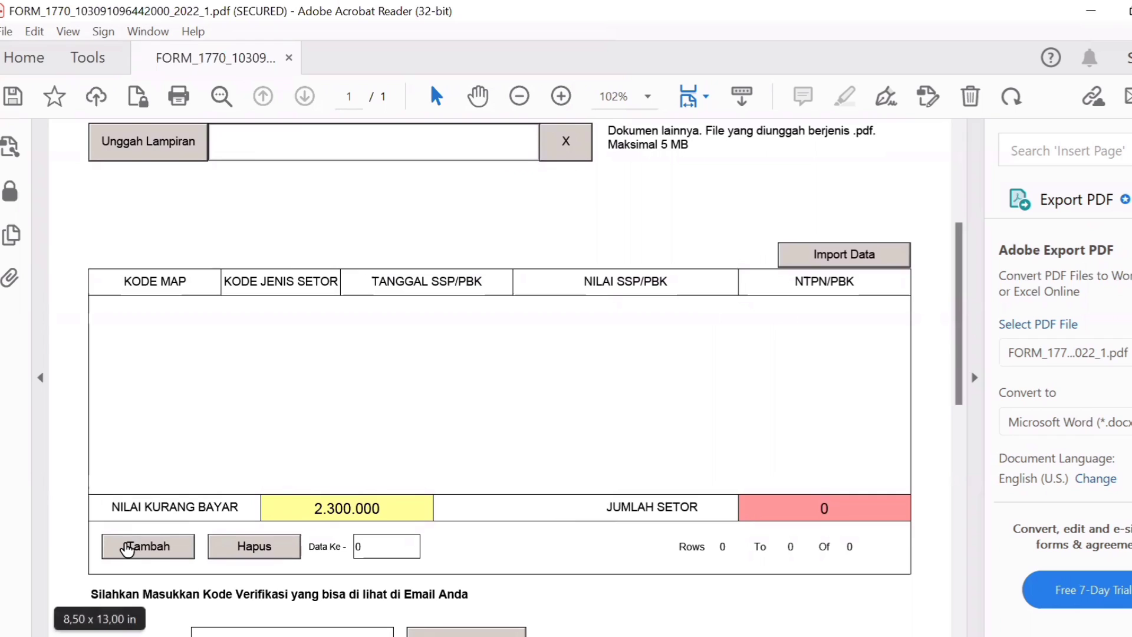
left_click(128, 548)
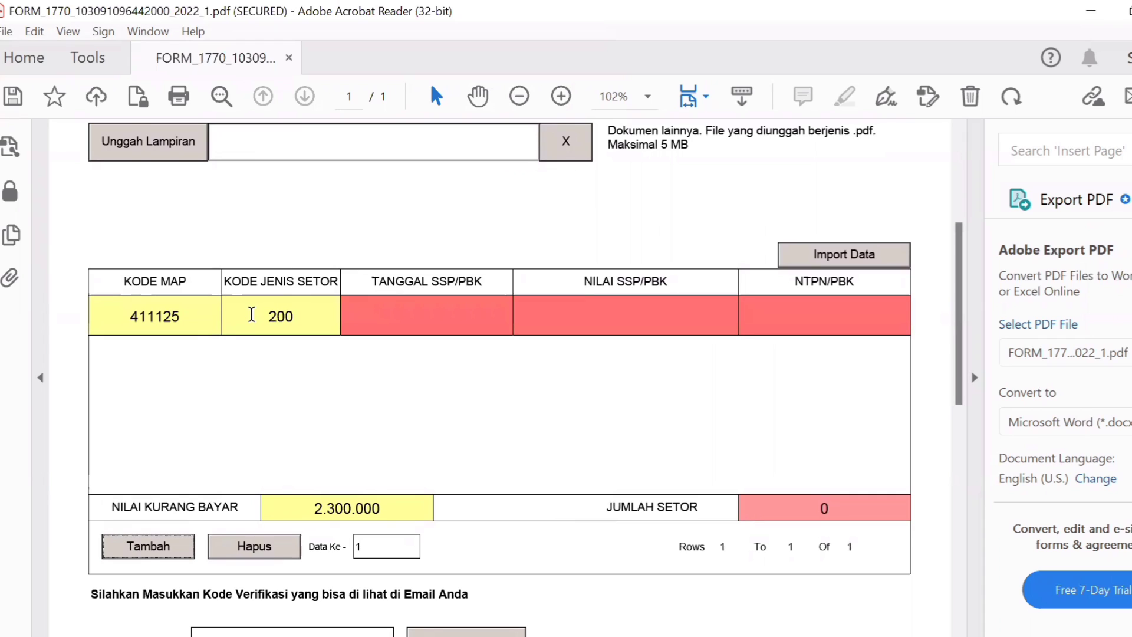
left_click(396, 311)
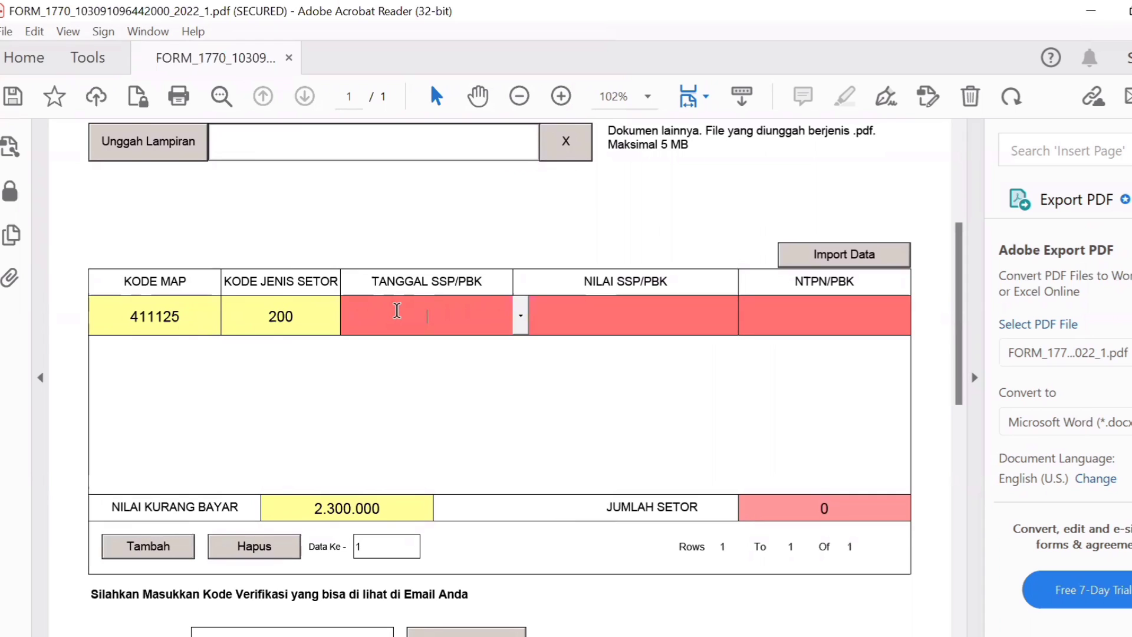
left_click(521, 316)
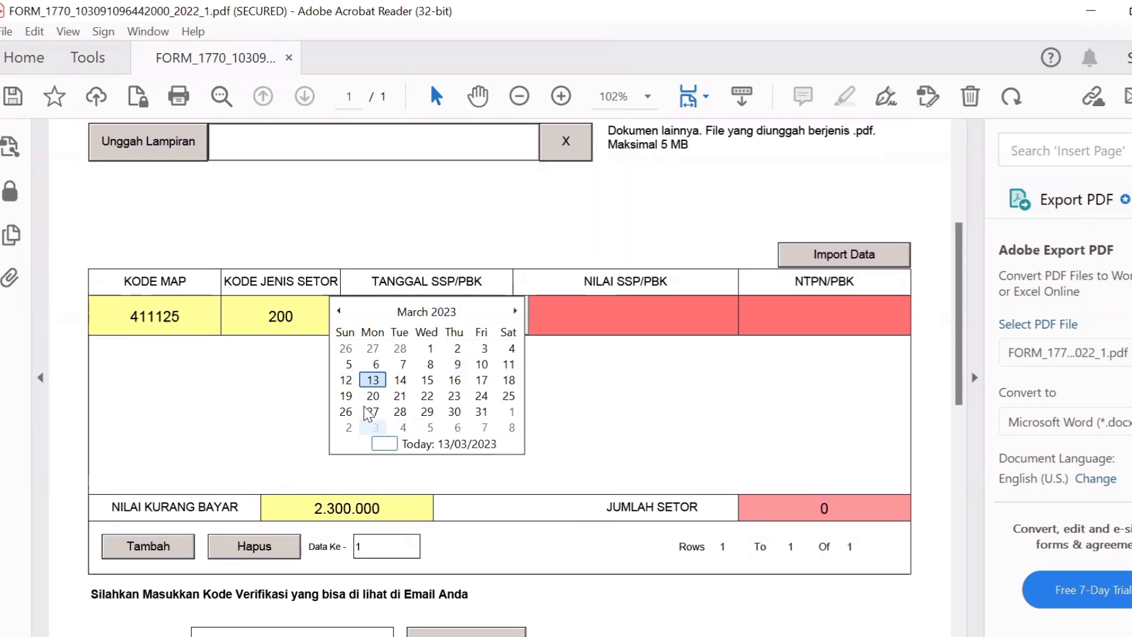
left_click(373, 381)
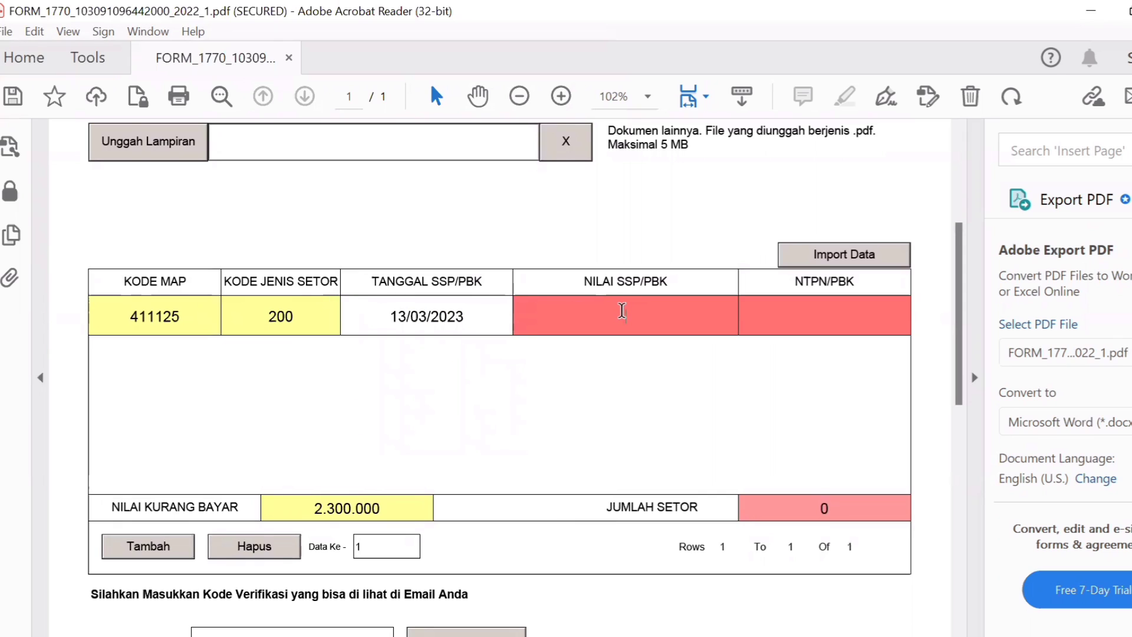
Set the payment row's Nilai SSP/PBK to 2.300.000 and enter its NTPN/PBK number.
left_click(622, 311)
type("23.")
type("000.000")
key("Tab")
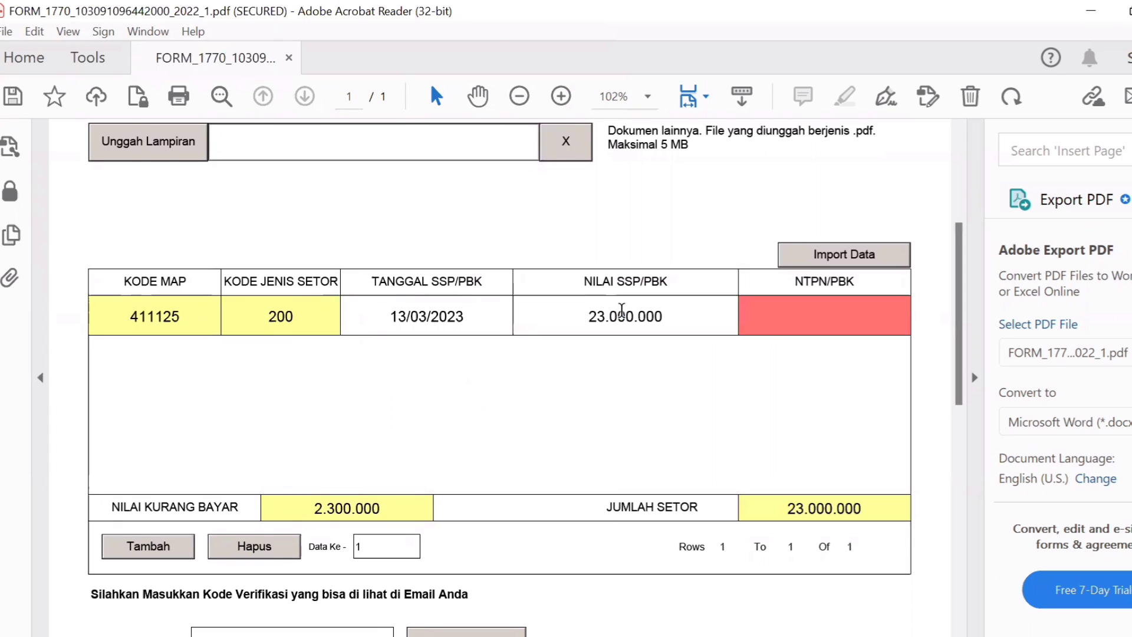
left_click(649, 319)
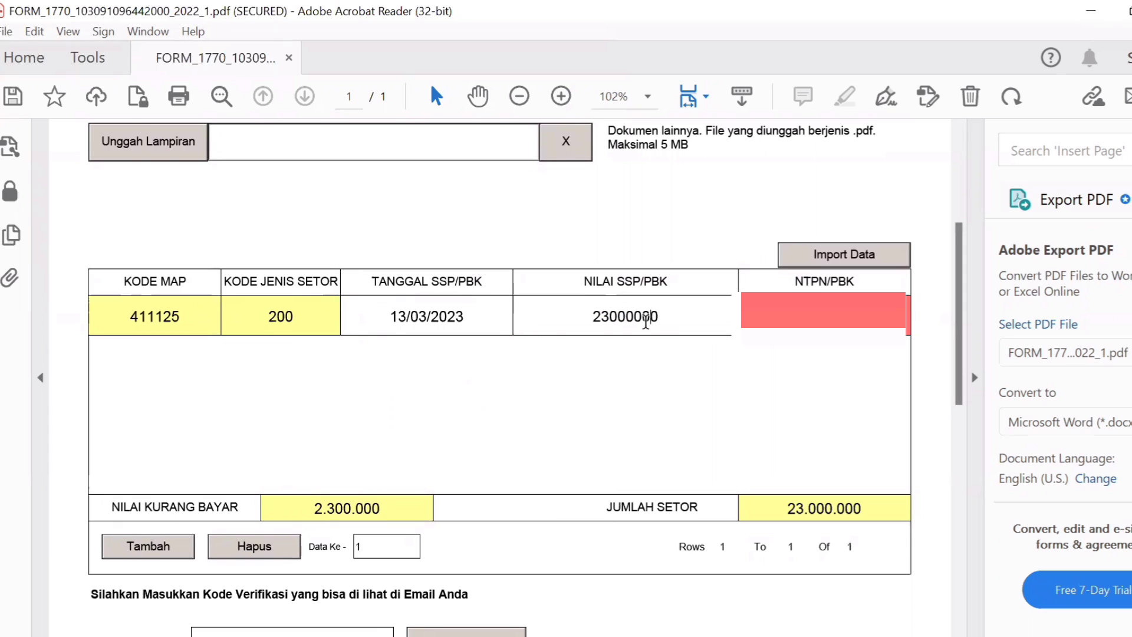
key("BackSpace")
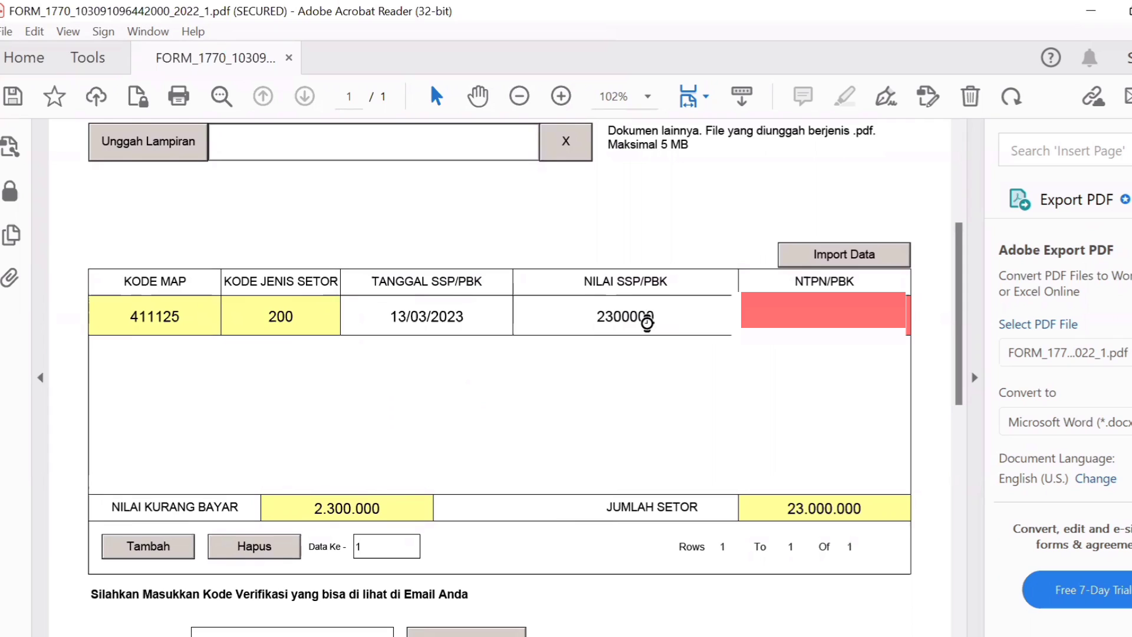
key("Tab")
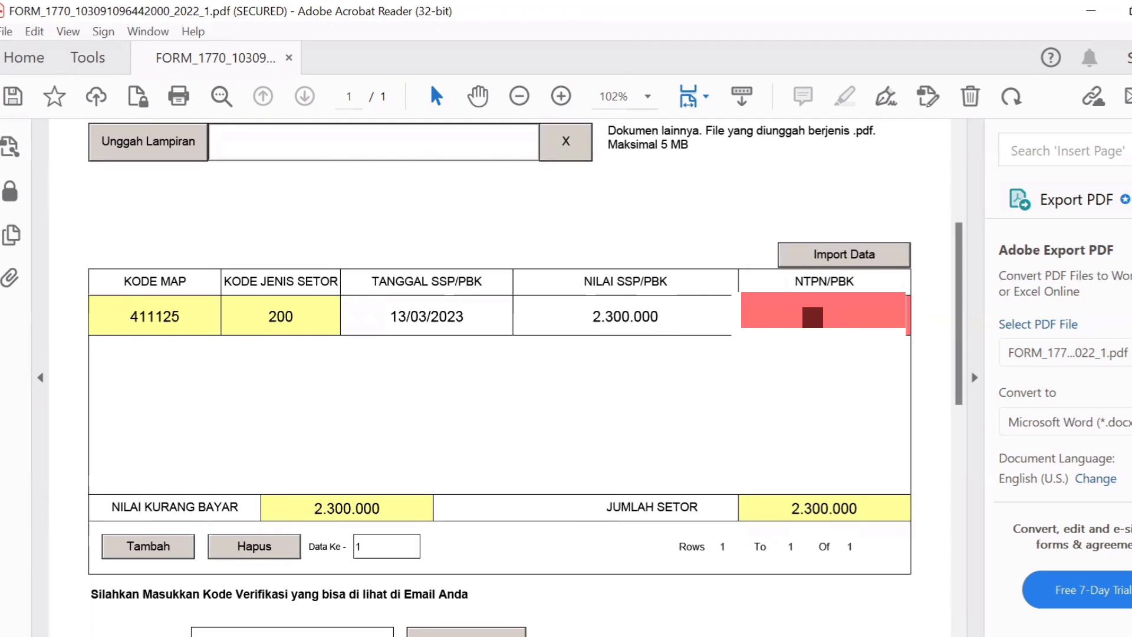
type("********")
key("Tab")
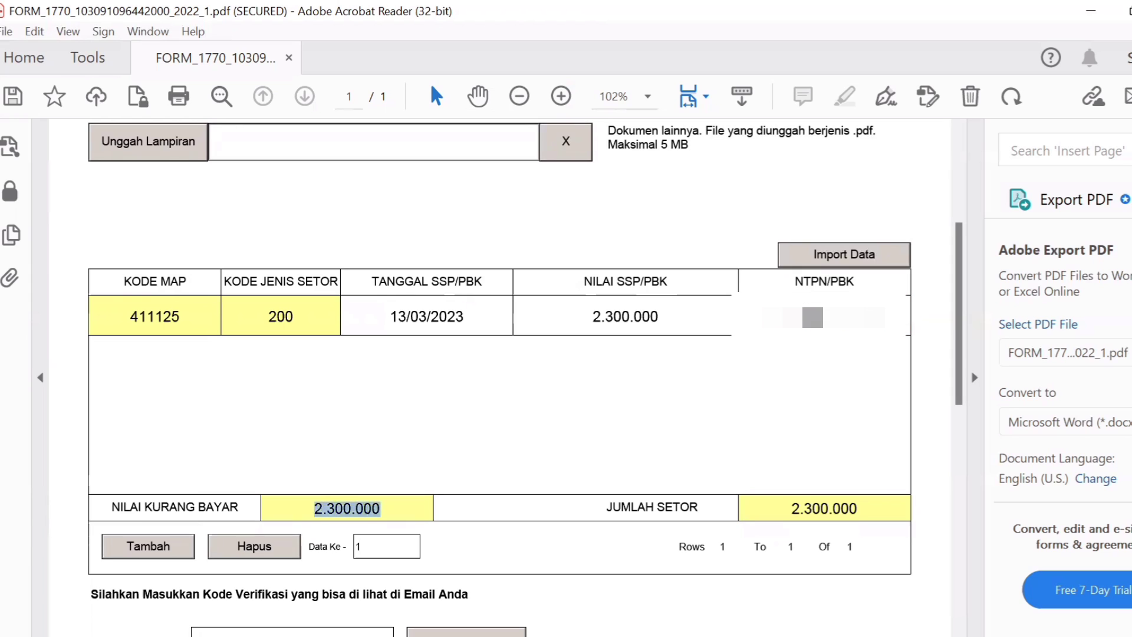
Place the cursor in the Kode Verifikasi field, switch to the Gmail inbox in the browser and reload it.
left_click_drag(961, 325, 963, 334)
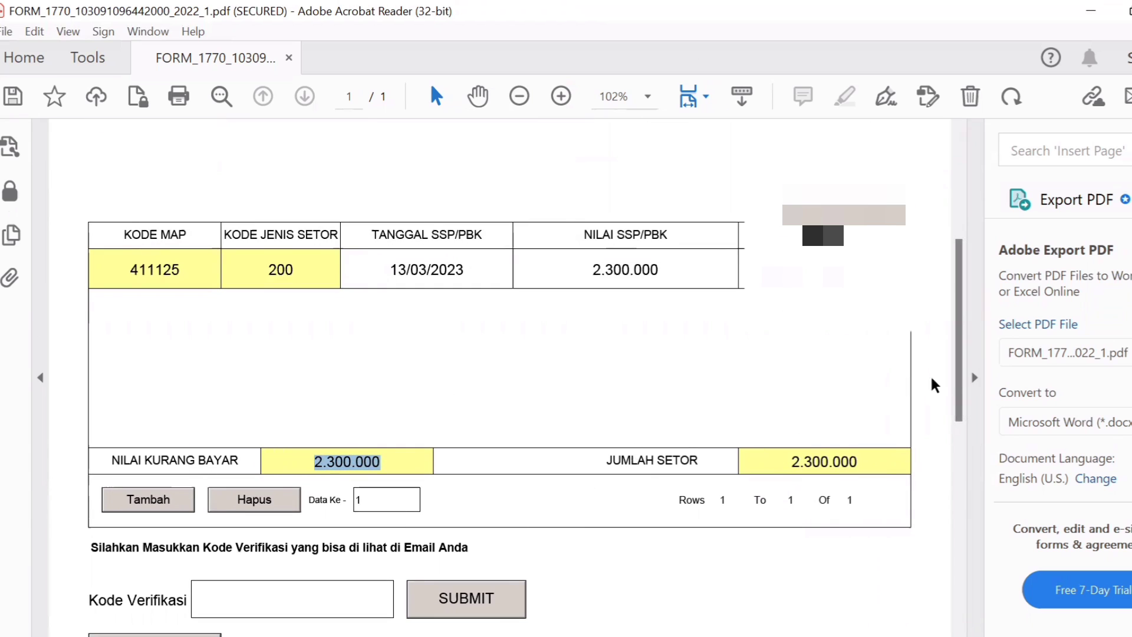
left_click_drag(959, 387, 954, 430)
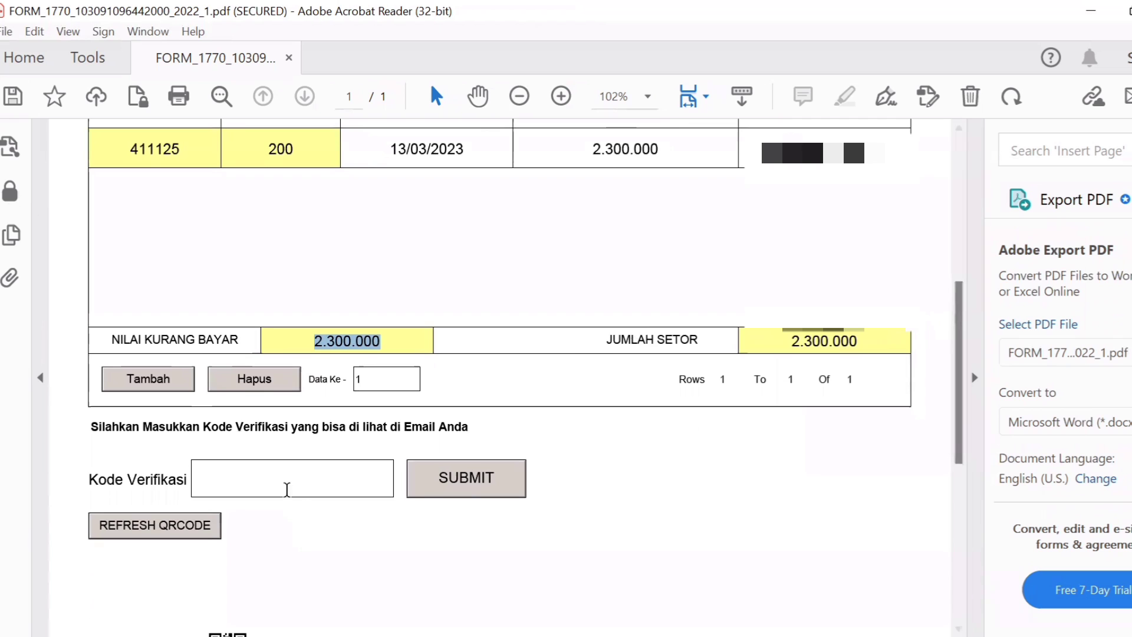
left_click(286, 484)
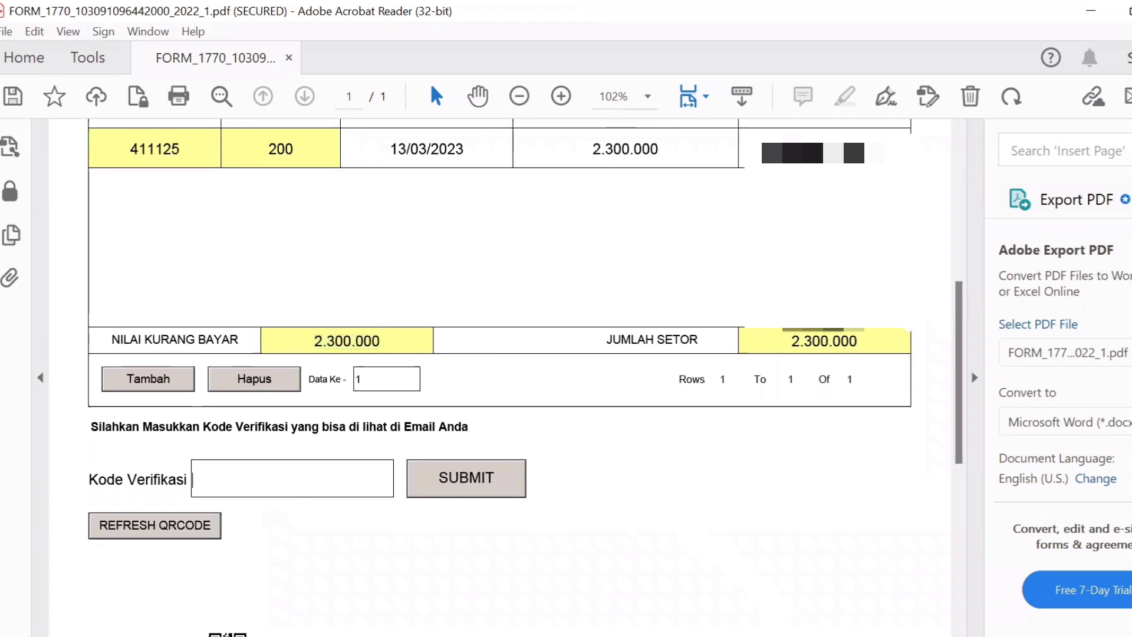
key("alt+Tab")
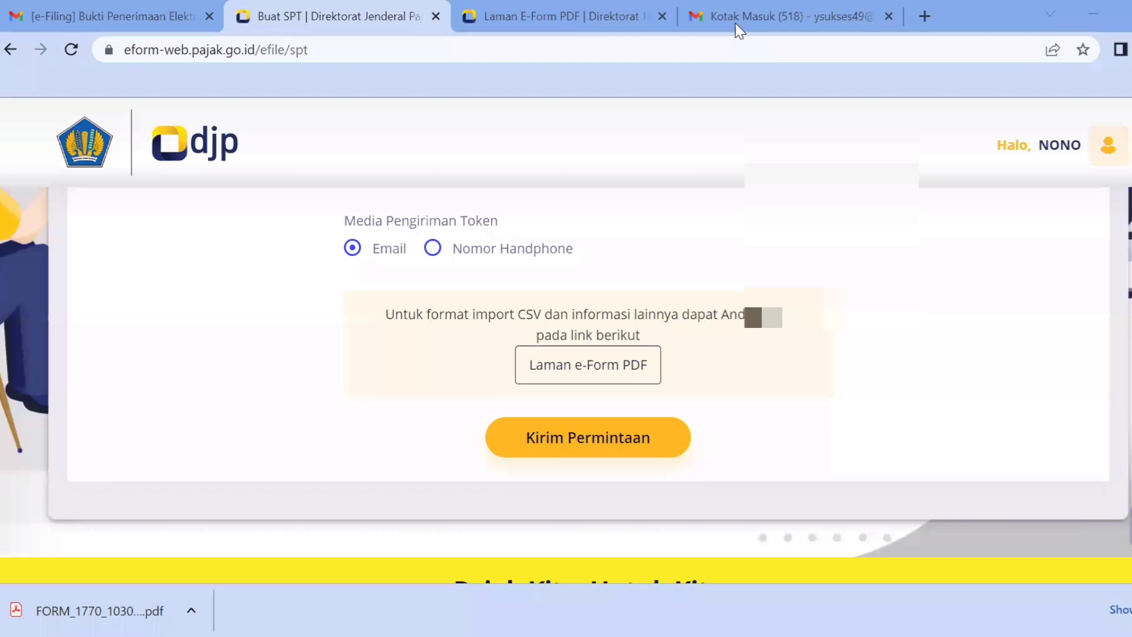
left_click(748, 24)
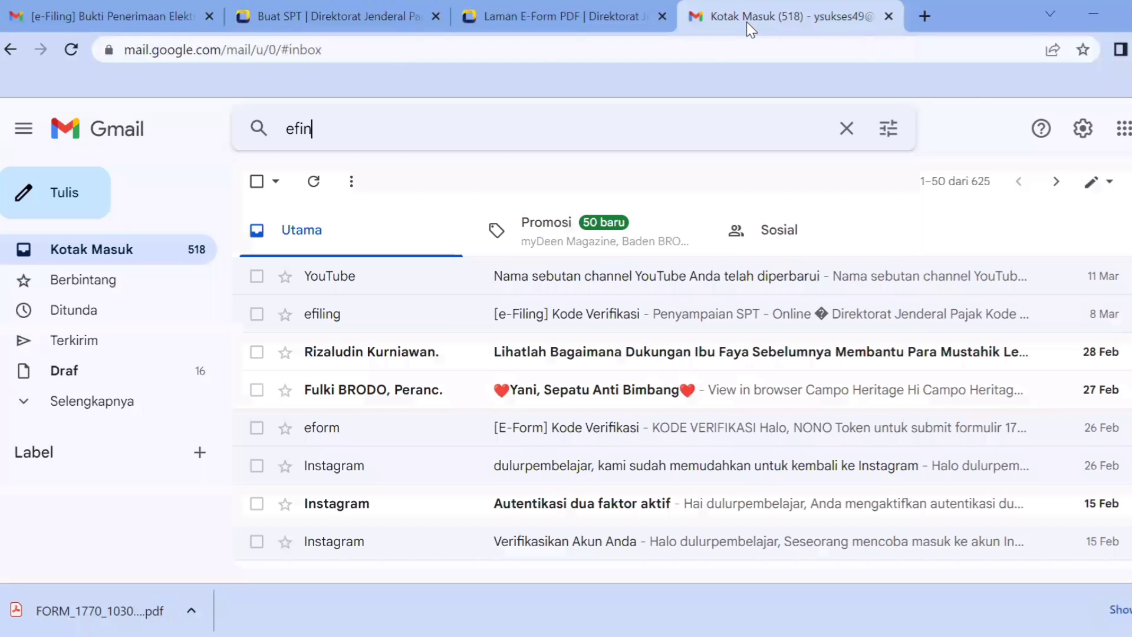
left_click(78, 46)
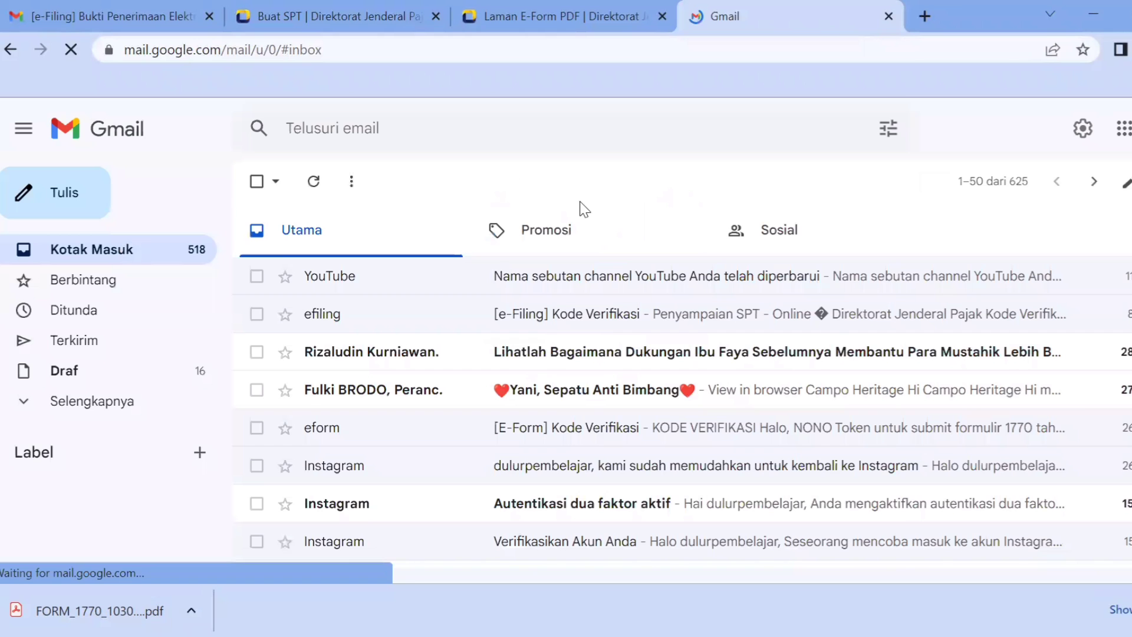
left_click(136, 250)
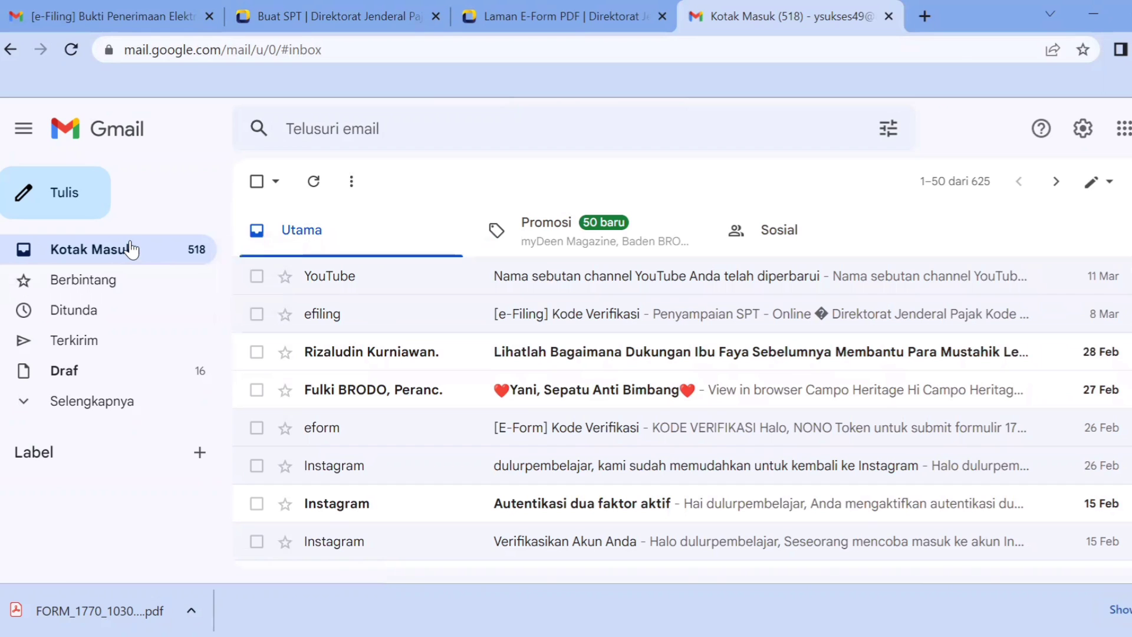
Open the [E-Form] Kode Verifikasi email and copy the token for submitting form 1770 for 2022.
left_click(603, 436)
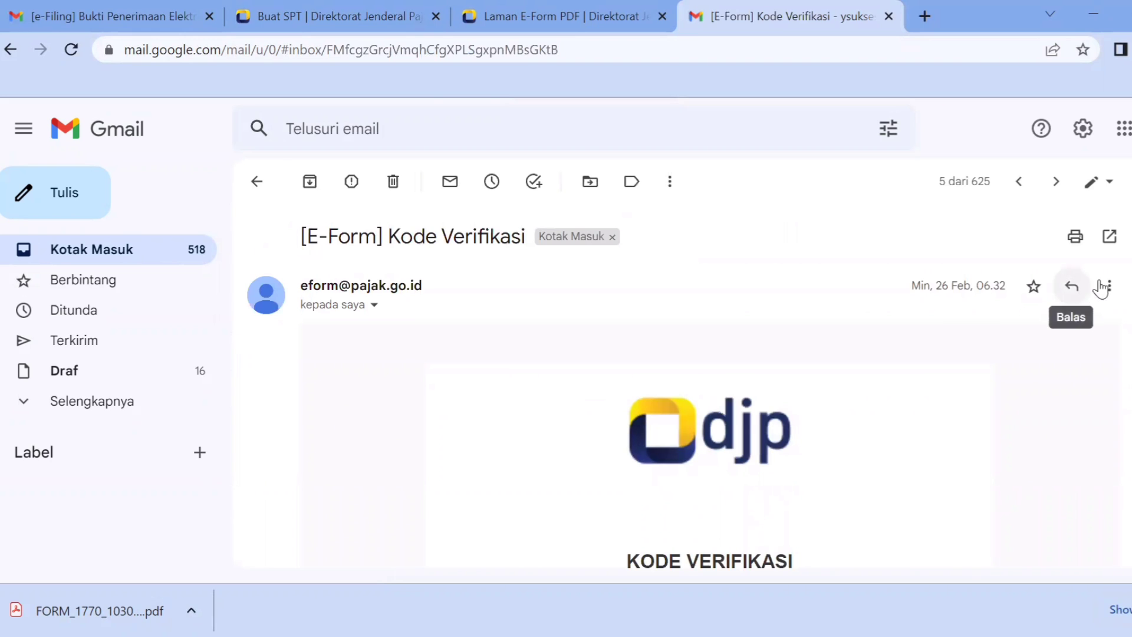
scroll(682, 387, "down", 6)
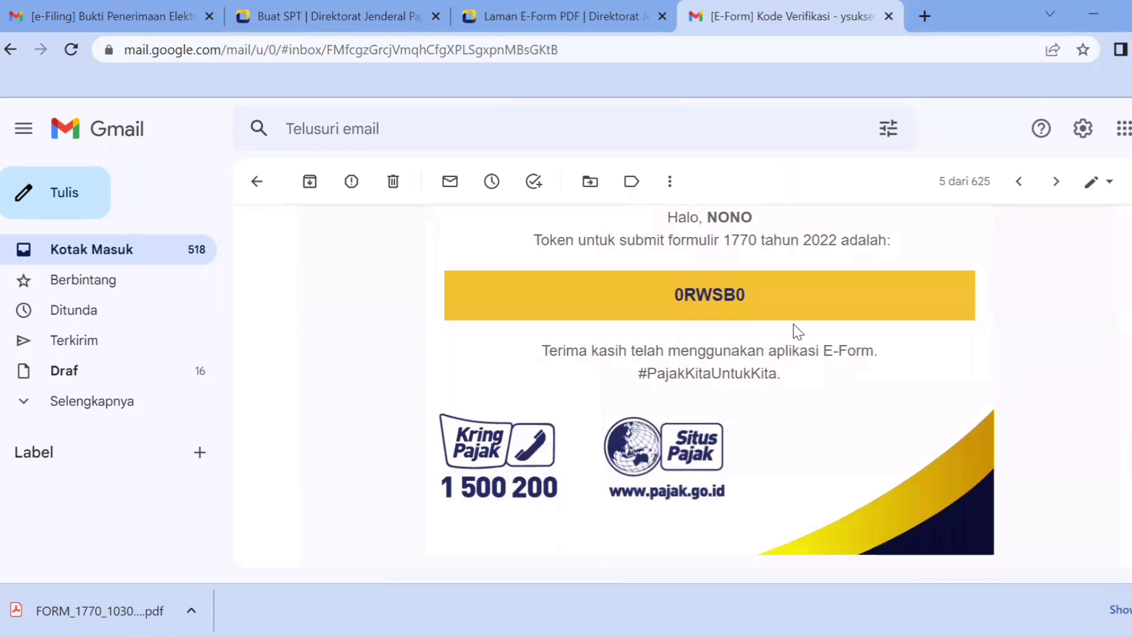
double_click(717, 295)
key("ctrl+c")
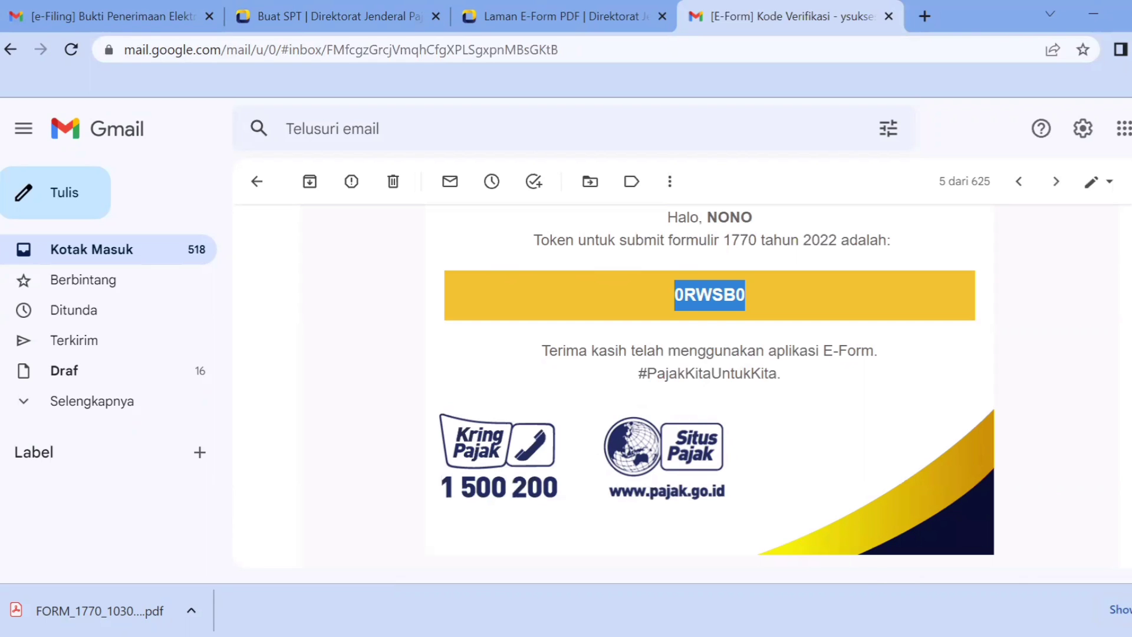
Switch back to the form in Adobe Acrobat Reader and paste the verification code into the Kode Verifikasi field.
key("alt+Tab")
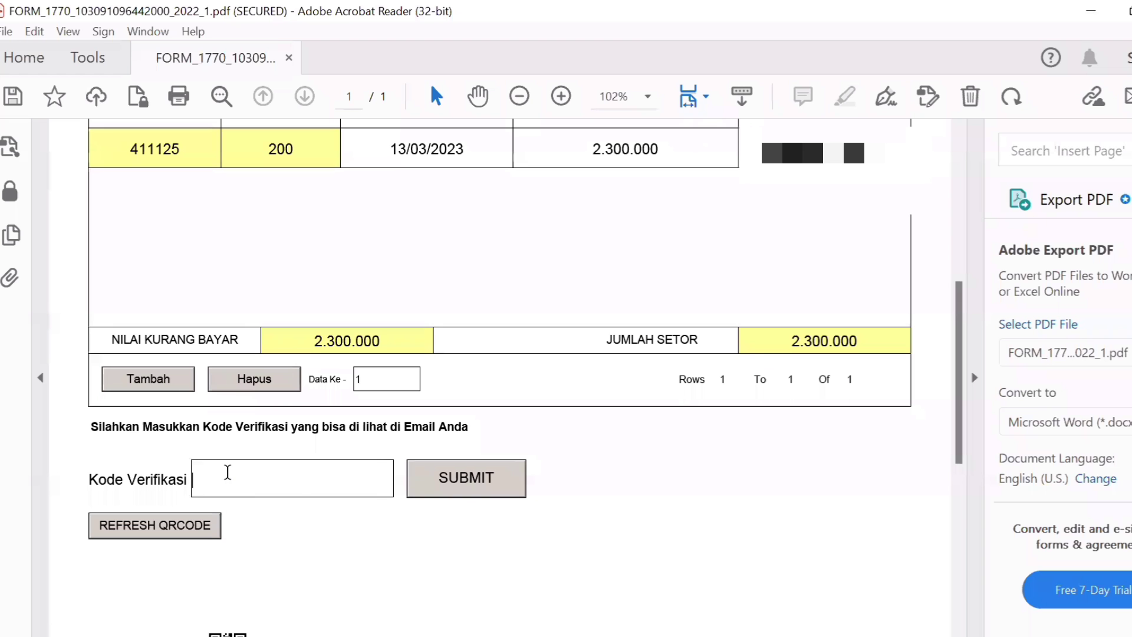
key("ctrl+v")
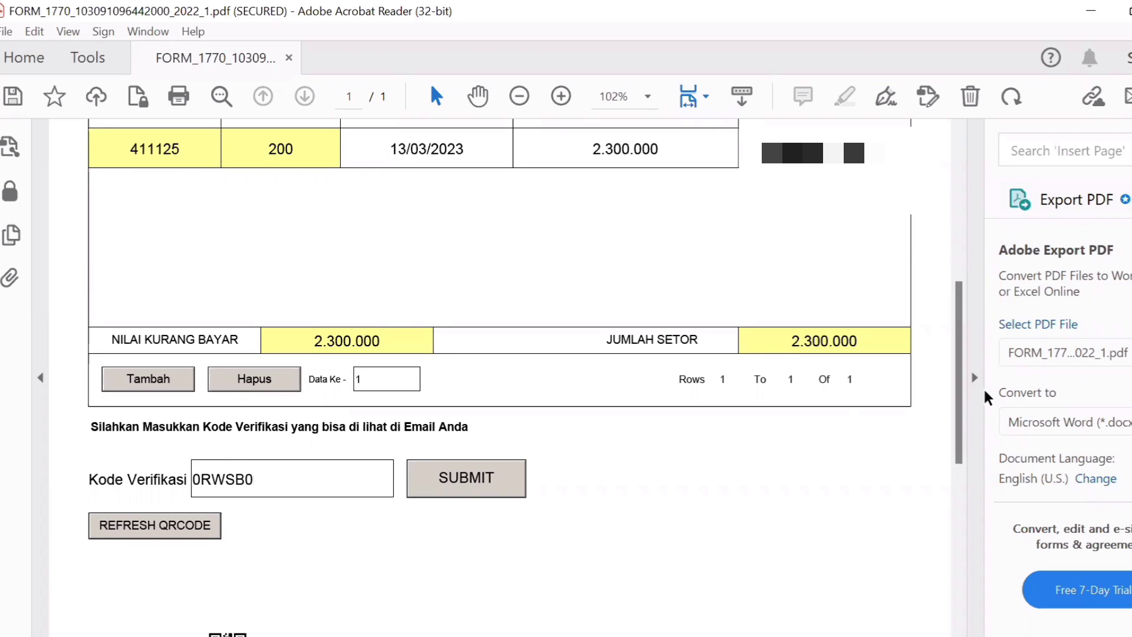
scroll(964, 391, "up", 5)
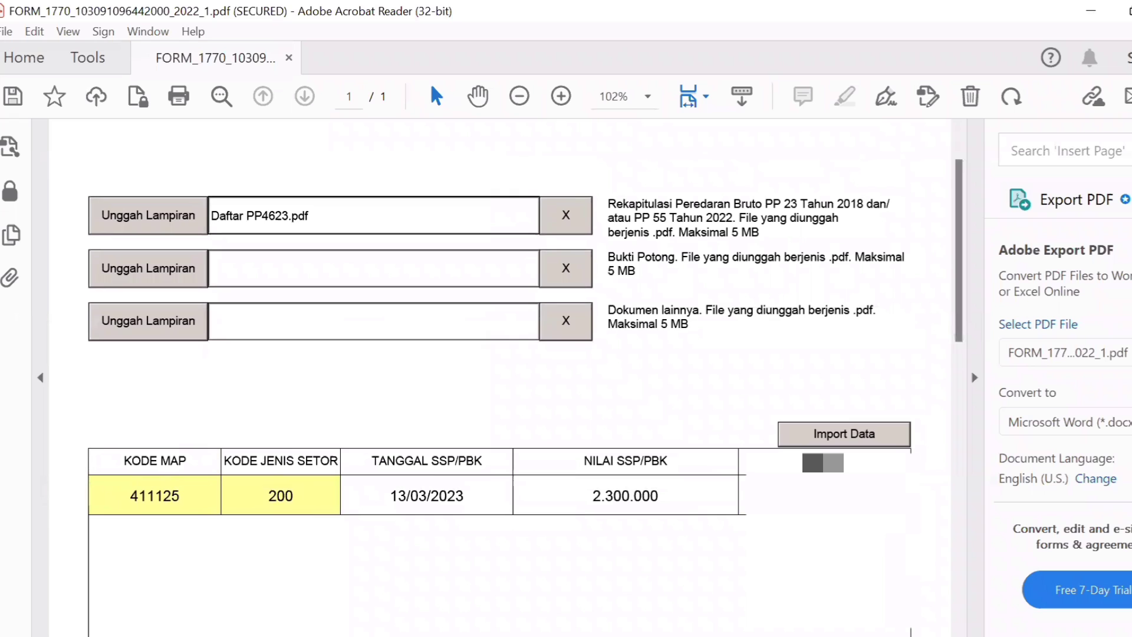
Switch to the browser and view the example [e-Filing] Bukti Penerimaan Elektronik email in Gmail.
key("alt+Tab")
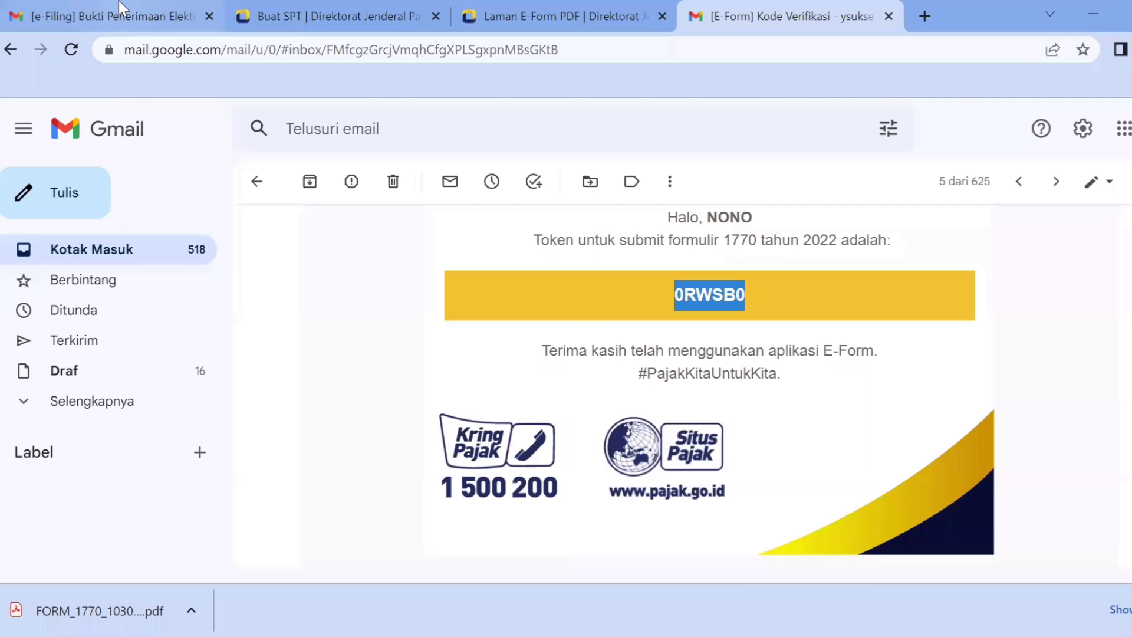
left_click(120, 9)
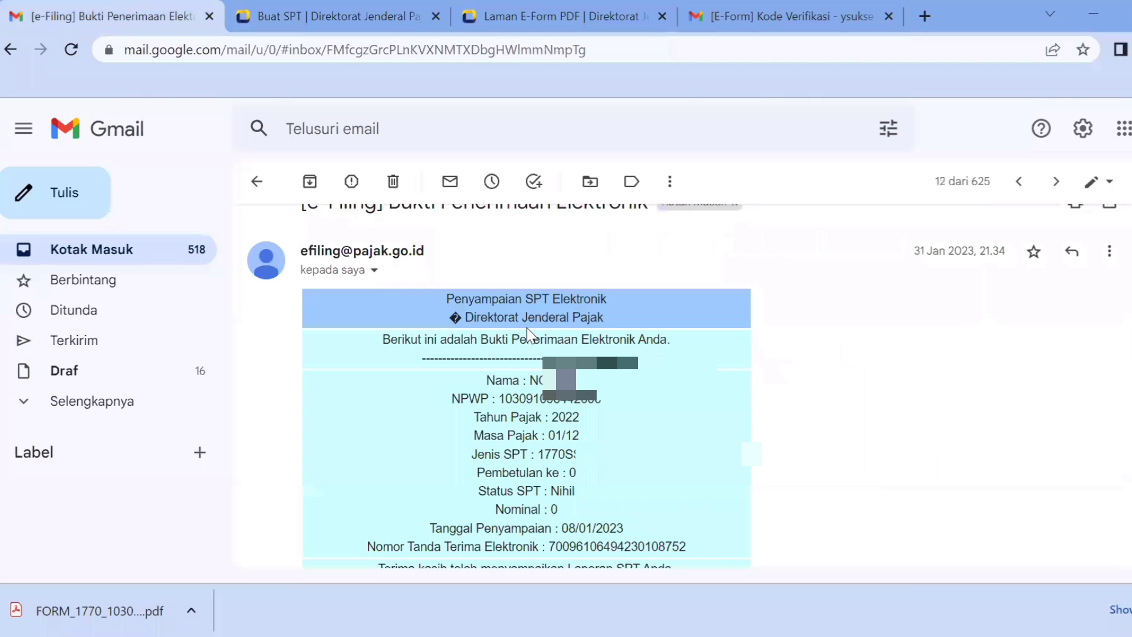